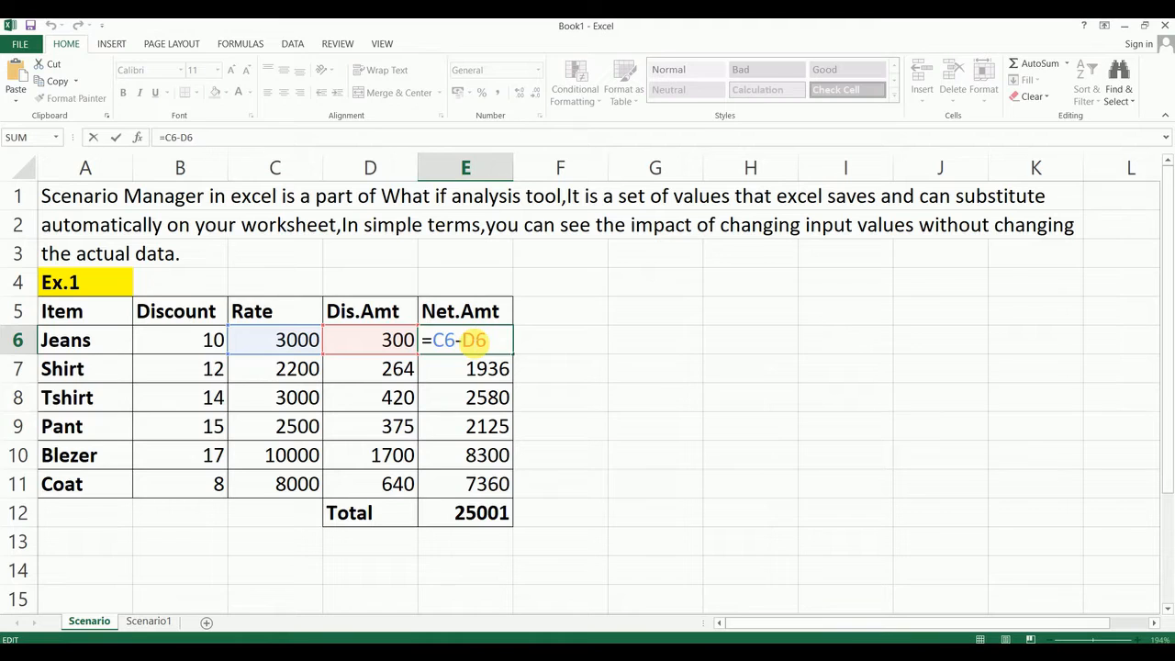
Inspect the formulas behind the Jeans net amount in E6 and the overall total in E12
key("ctrl+Return")
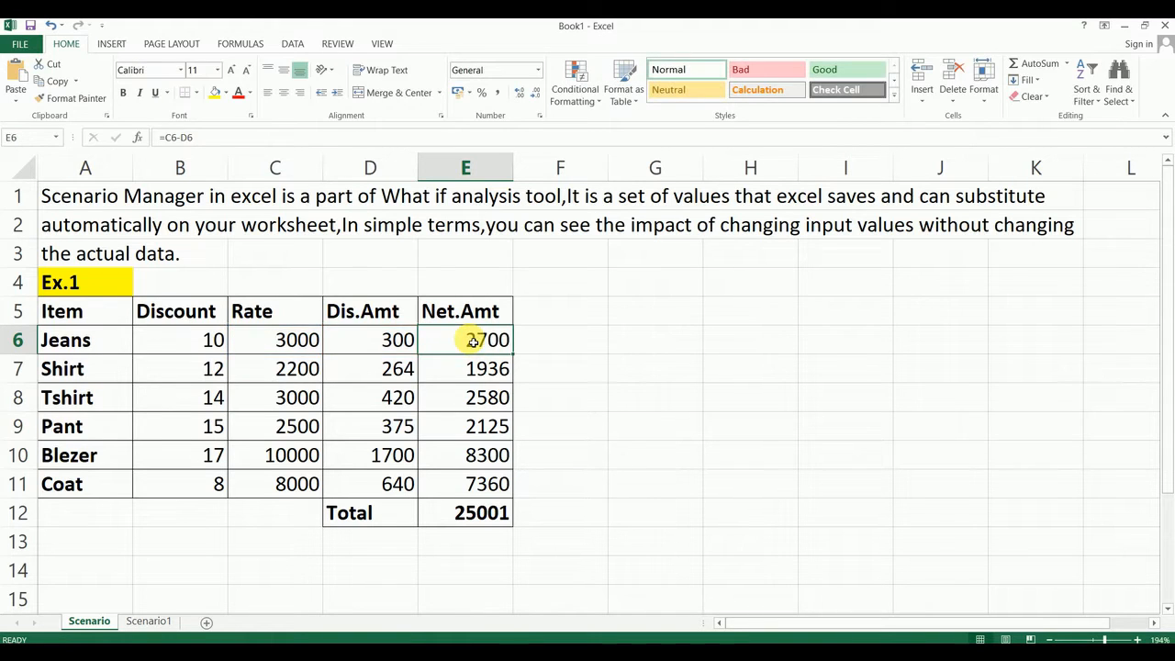
left_click(471, 517)
double_click(471, 516)
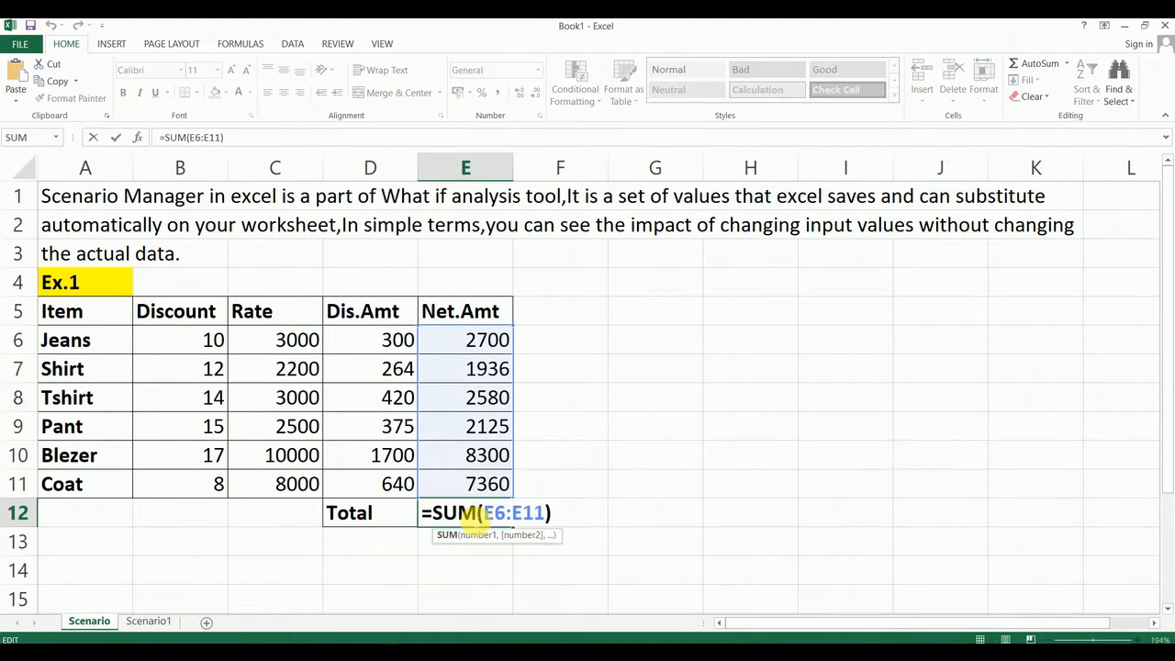
key("ctrl+Return")
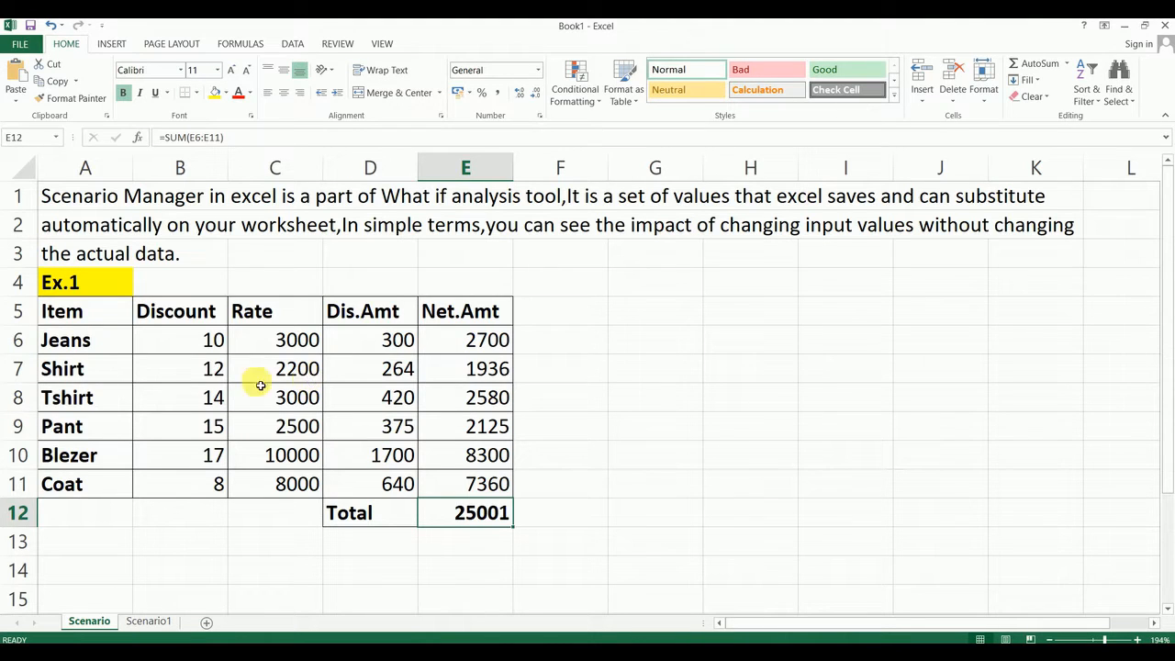
Examine the Jeans discount and rate inputs and the formulas for its discount amount in D6 and net amount in E6
left_click(209, 348)
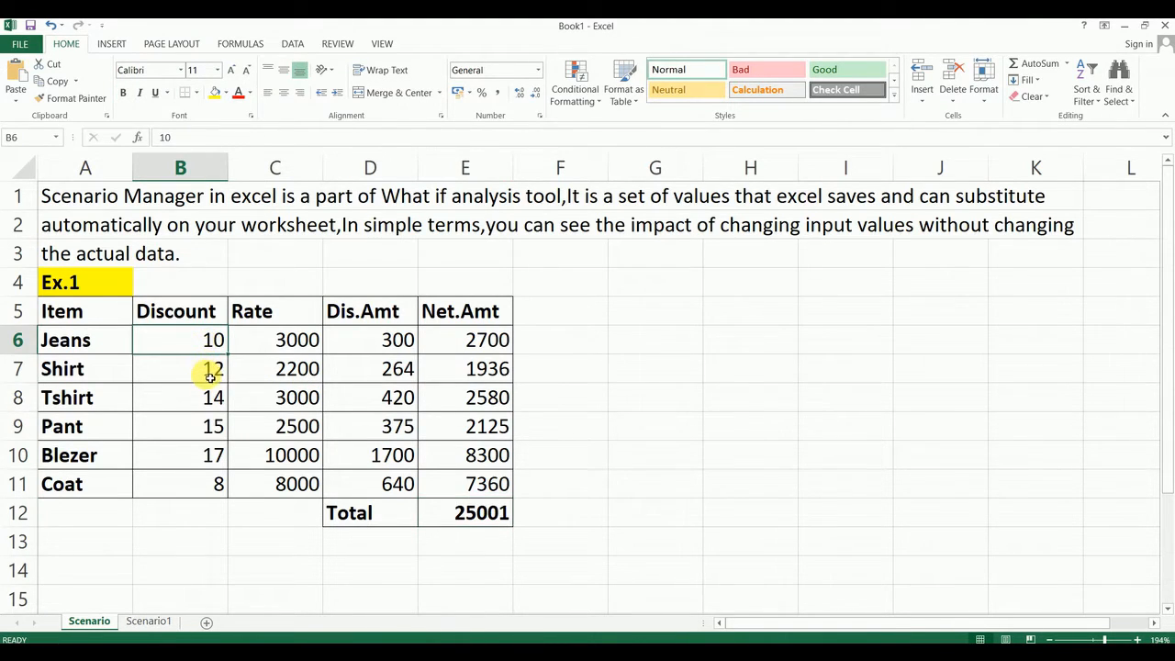
left_click(289, 340)
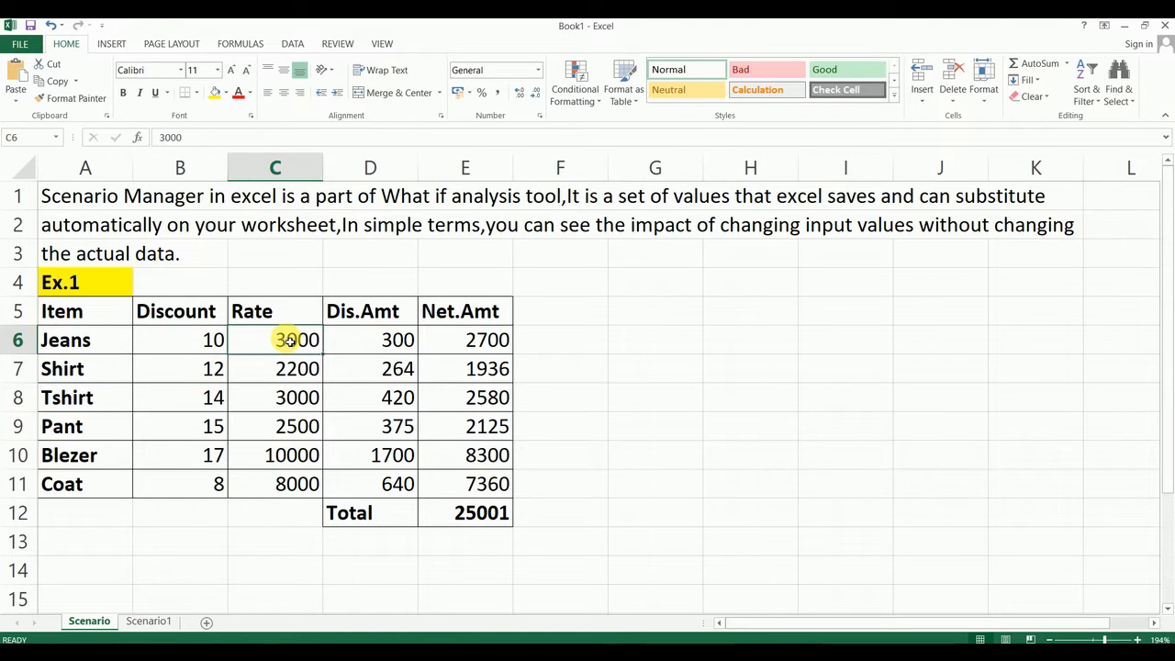
left_click(212, 347)
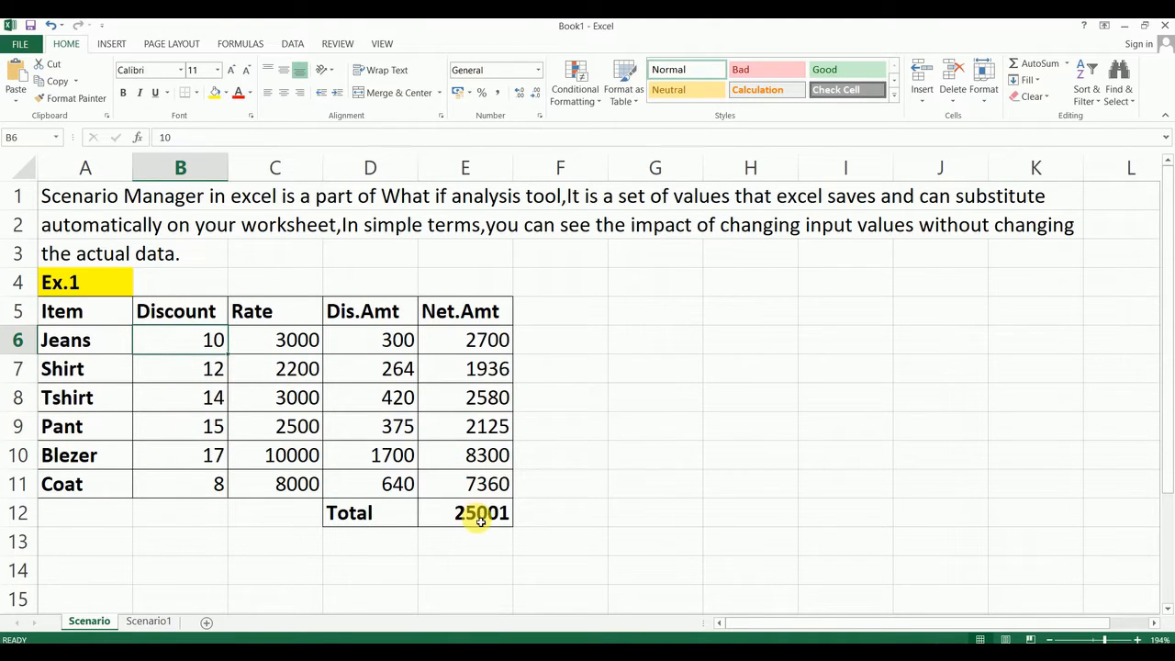
left_click(388, 338)
double_click(388, 338)
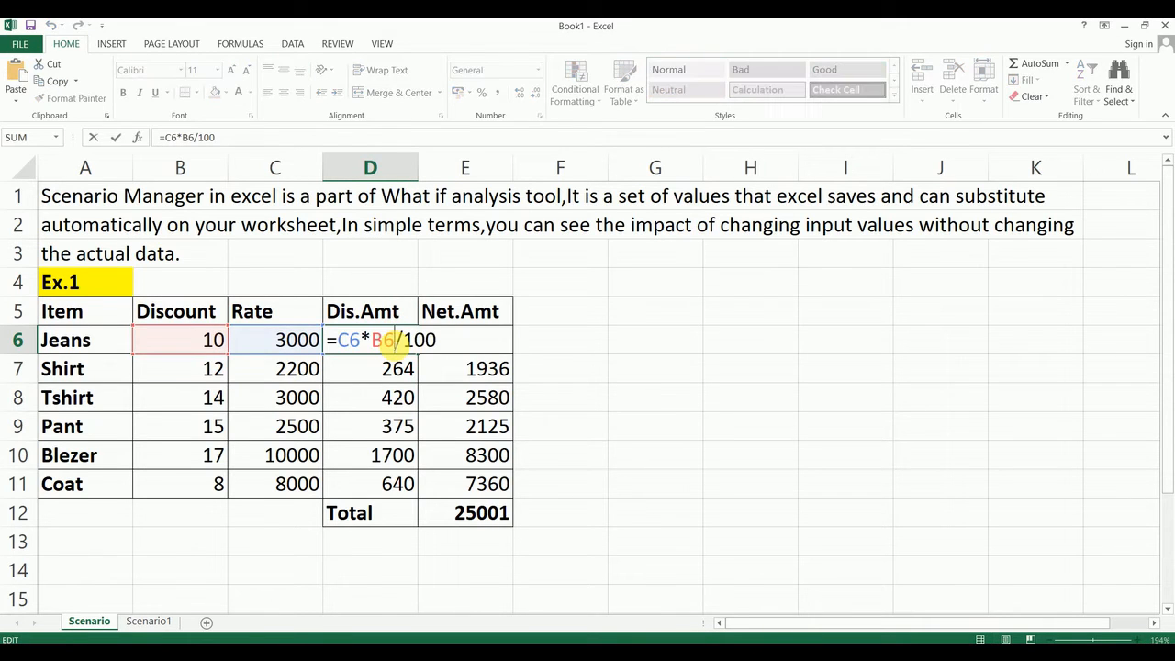
key("Escape")
left_click(459, 340)
double_click(459, 340)
key("Escape")
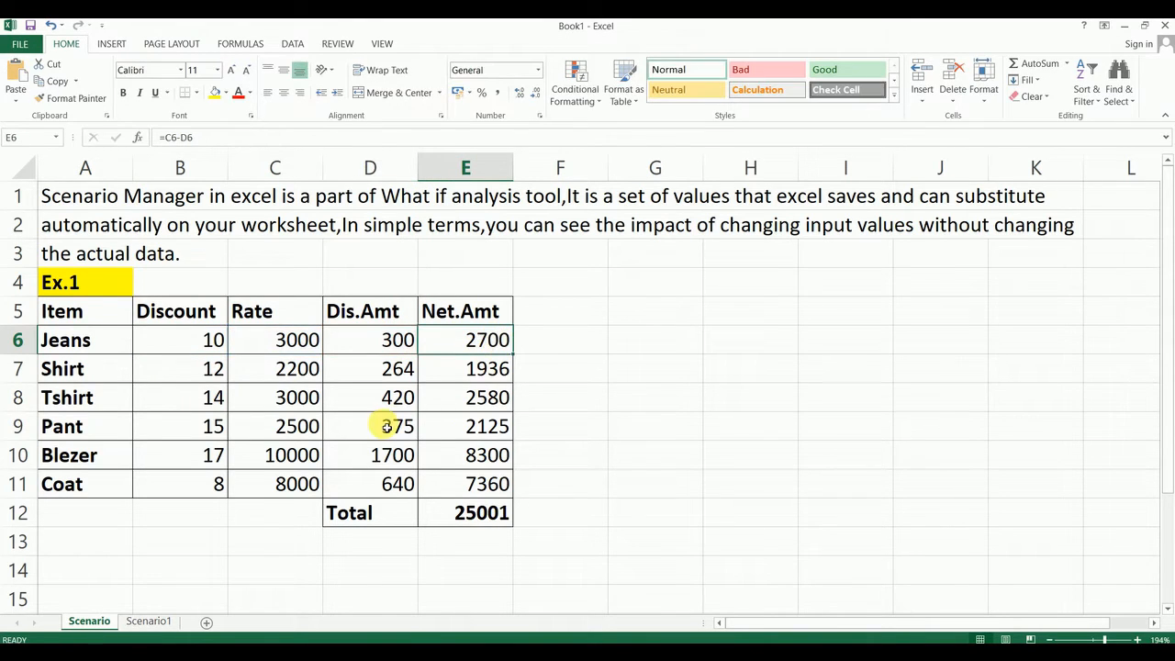
left_click(65, 353)
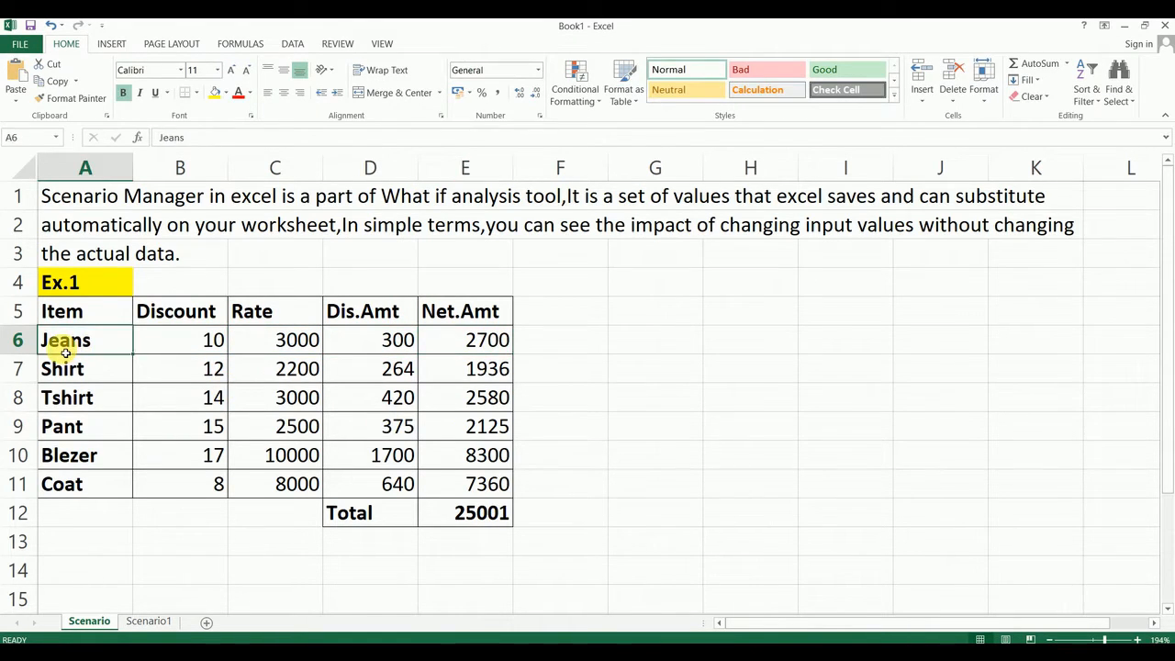
key("shift+Right")
key("shift+Down")
key("shift+Down")
key("shift+Down")
key("shift+Down")
key("shift+Down")
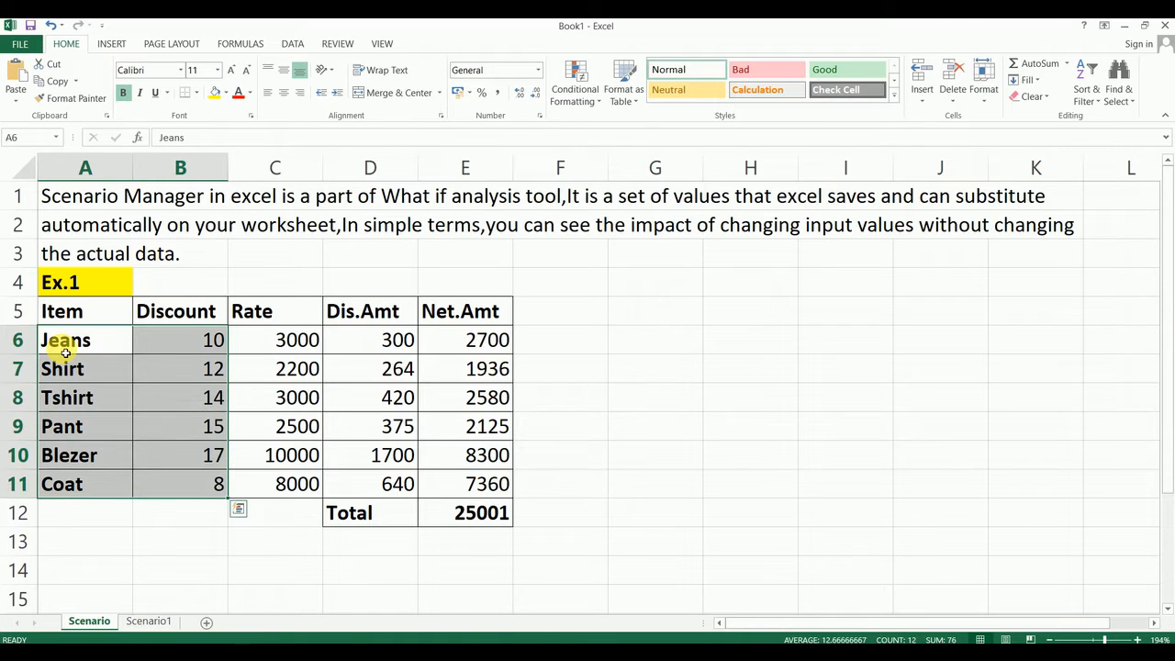
left_click(238, 46)
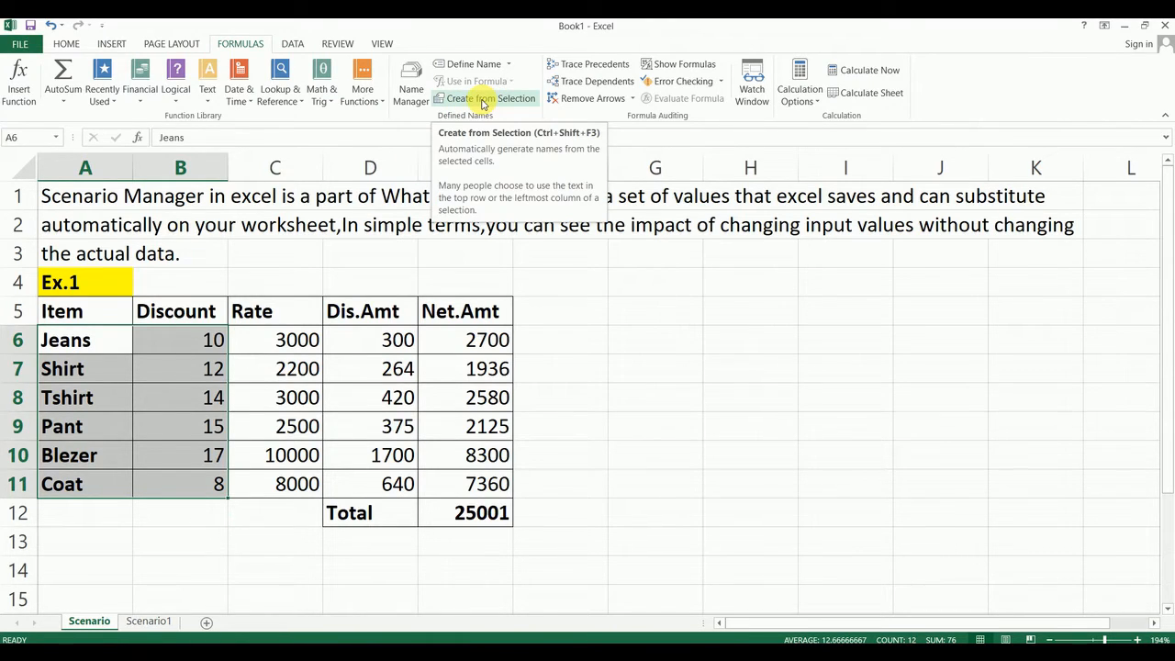
left_click(176, 365)
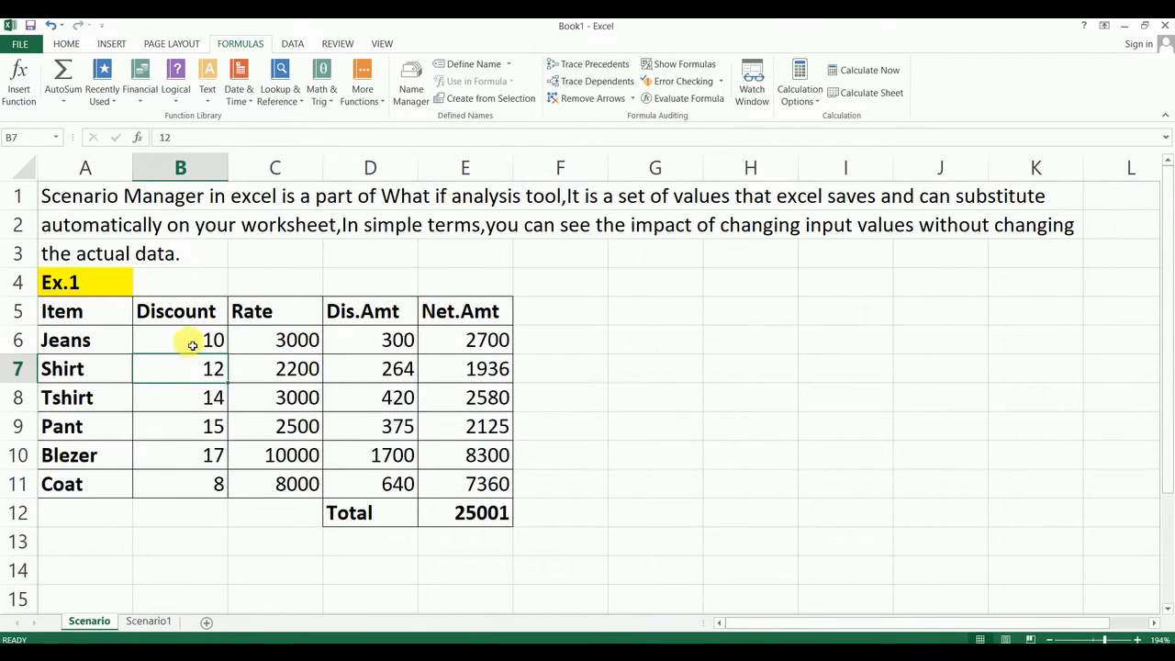
left_click(187, 342)
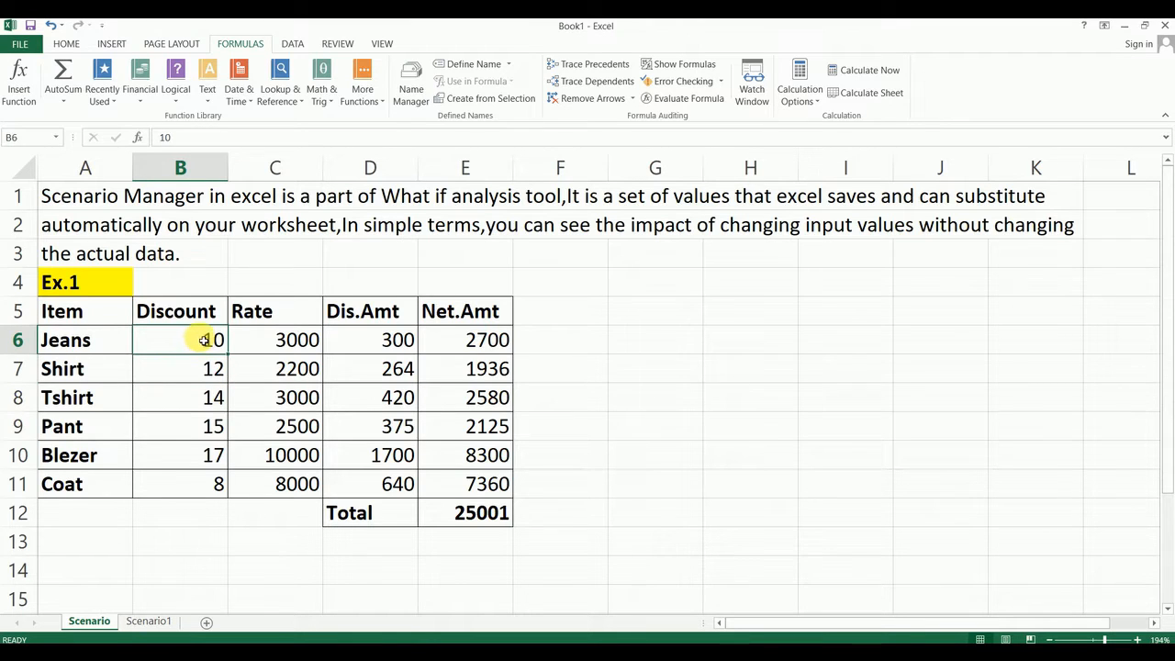
Create names for the discount cells in A6:B11 from the left column's item labels, and go to the named cell Jeans
left_click(94, 351)
key("shift+Right")
key("shift+Down")
key("shift+Down")
key("shift+Down")
key("shift+Down")
key("shift+Down")
key("shift+Down")
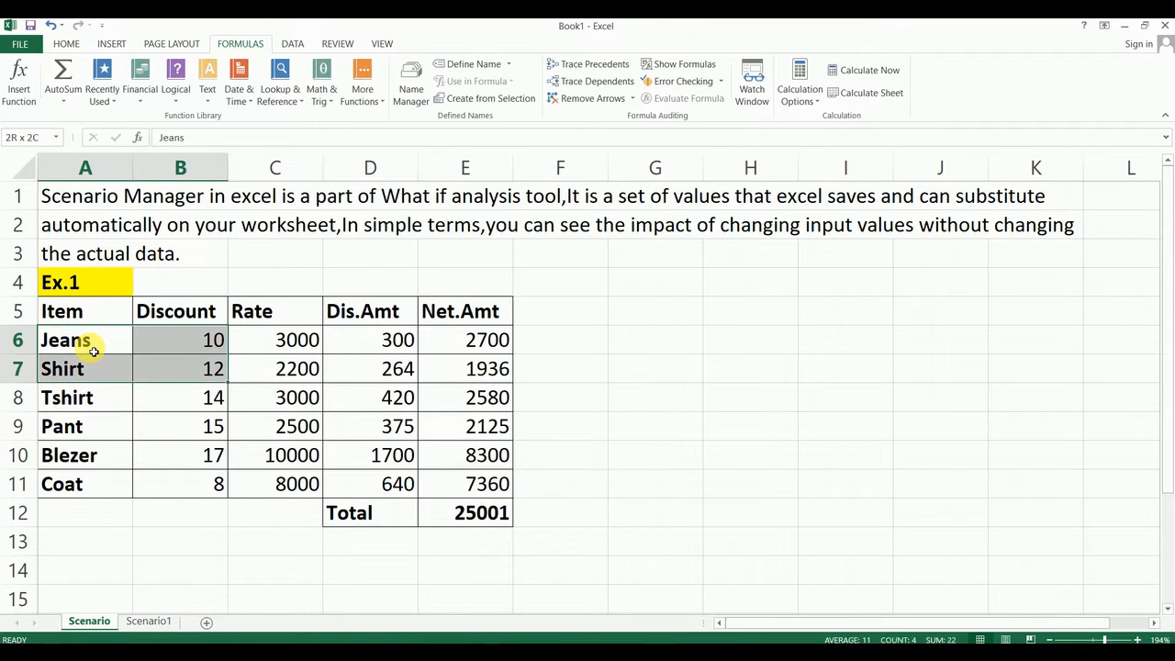
key("shift+Up")
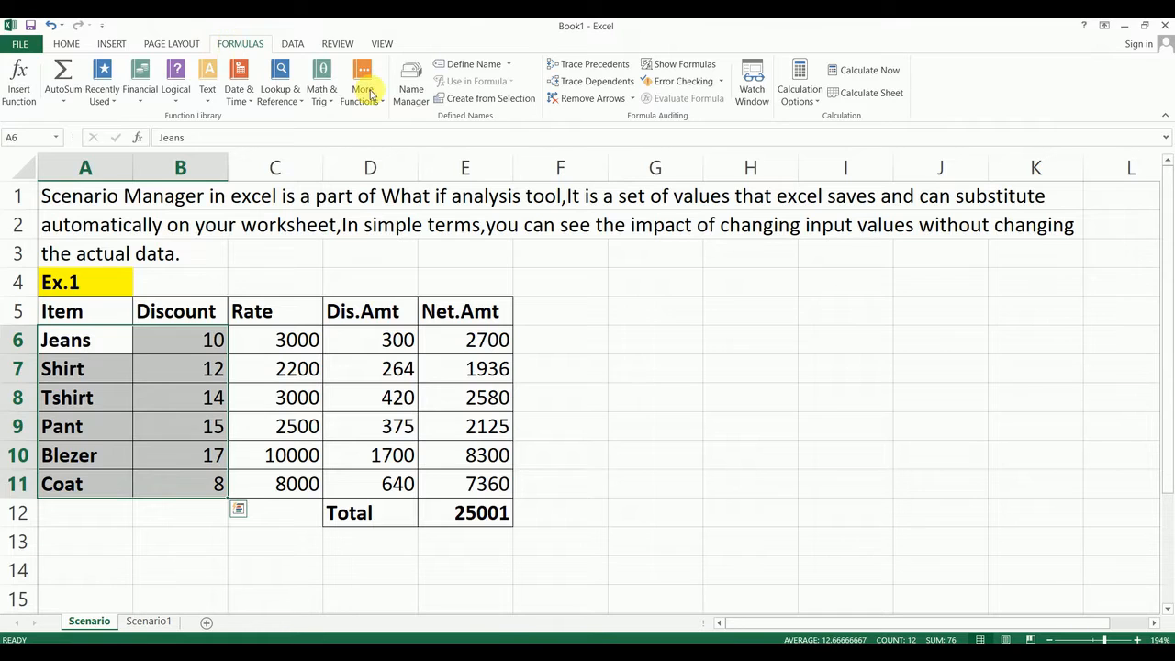
left_click(486, 104)
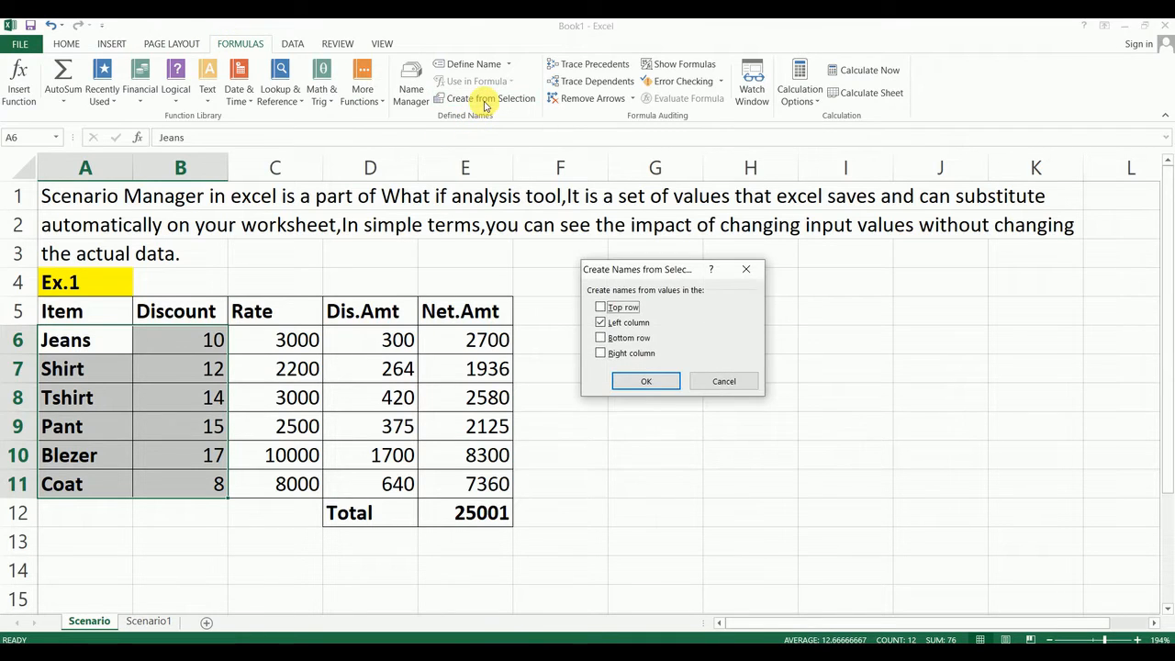
left_click(649, 383)
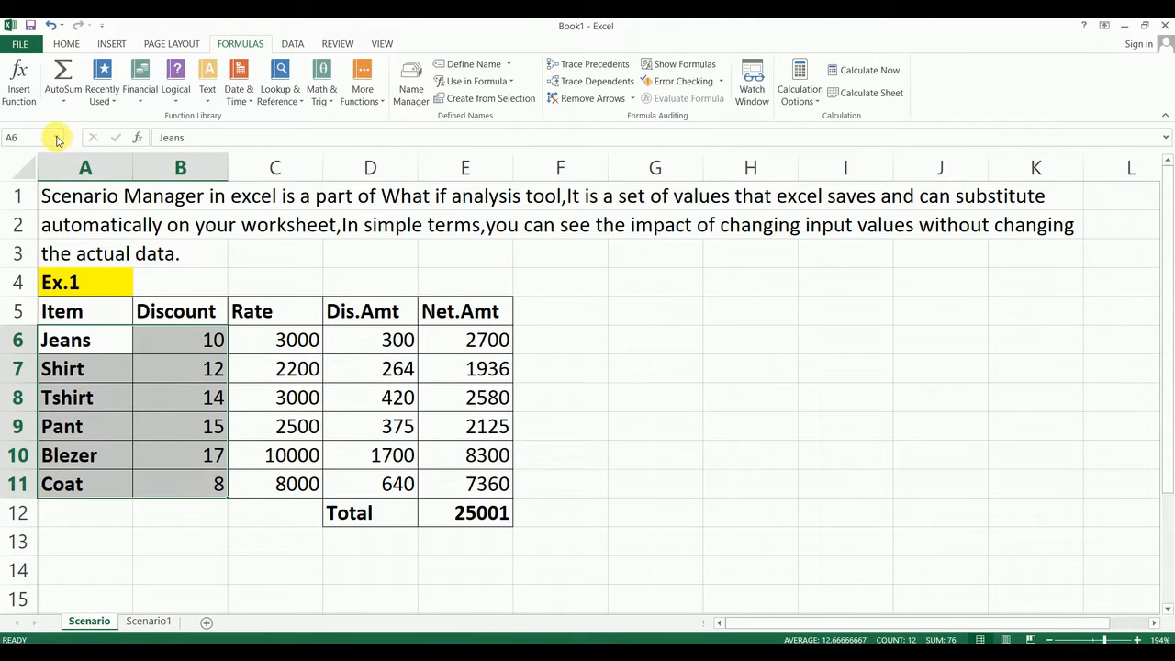
left_click(56, 137)
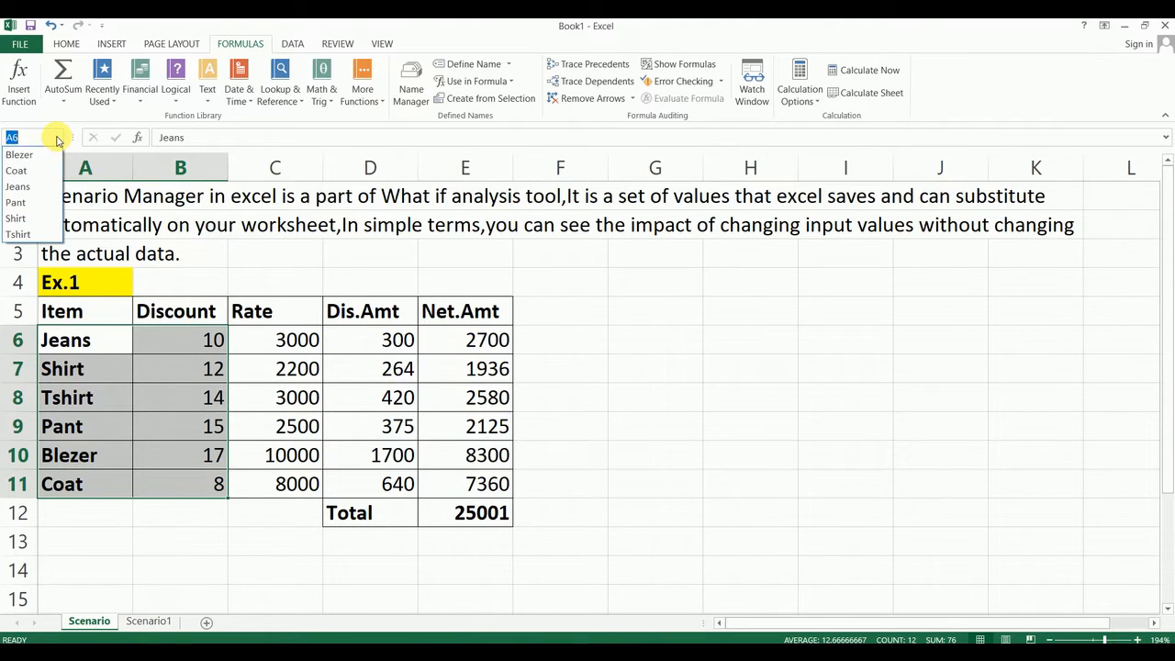
left_click(27, 188)
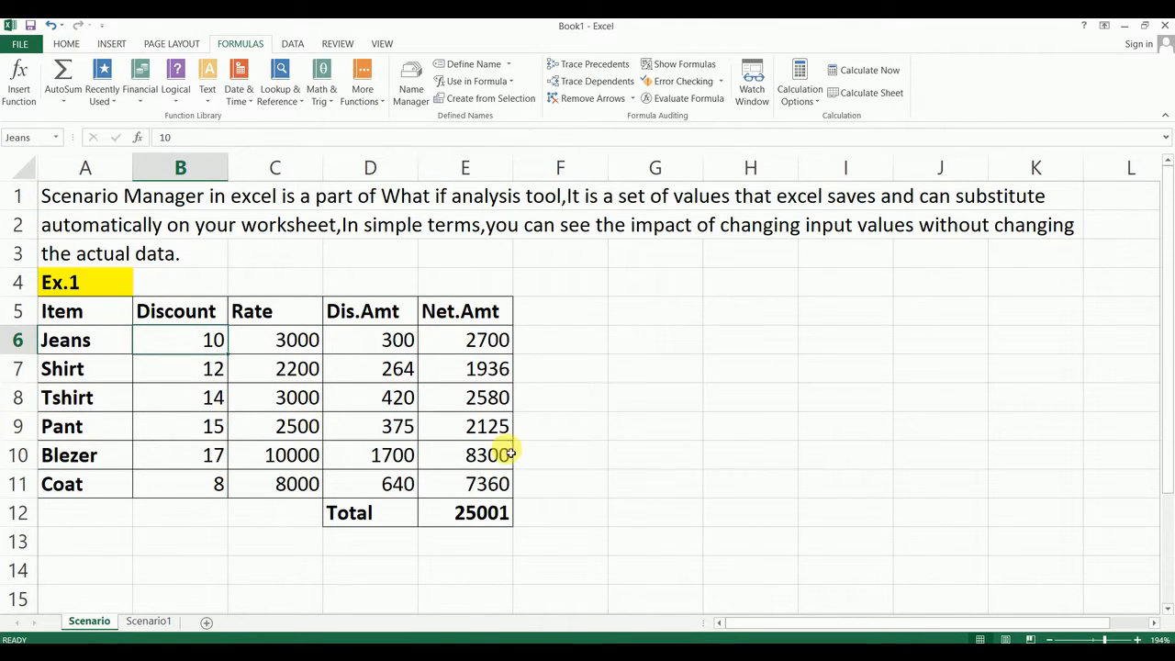
With the total cell E12 selected, start a new scenario in Scenario Manager named Normal_season_offer
left_click(489, 517)
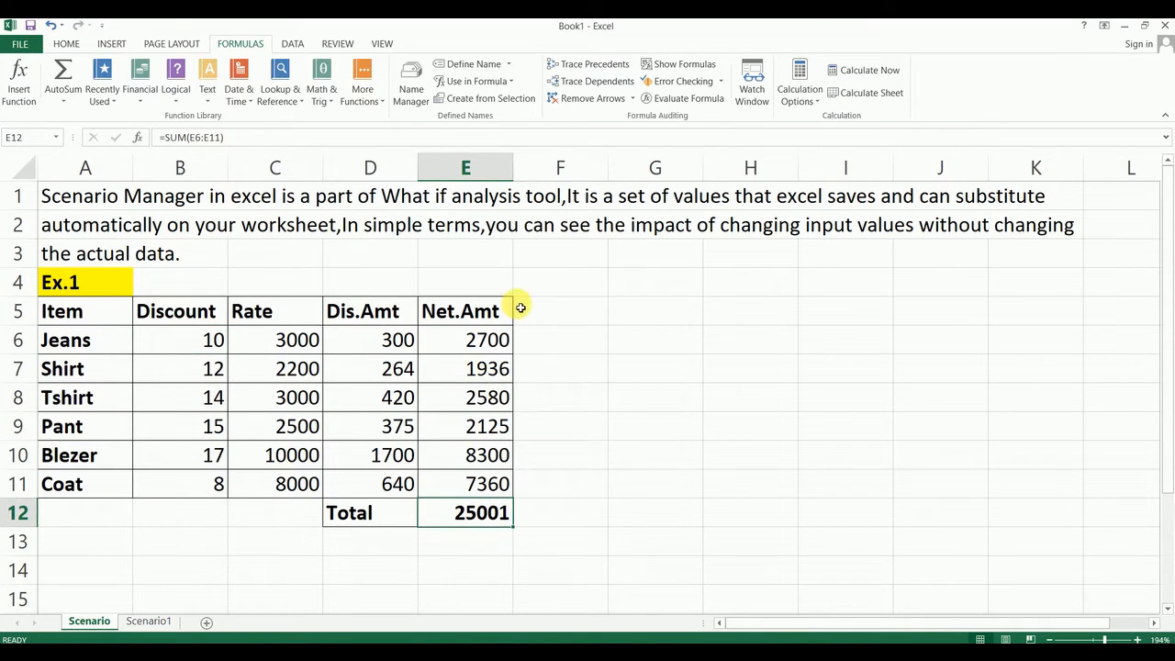
left_click(292, 43)
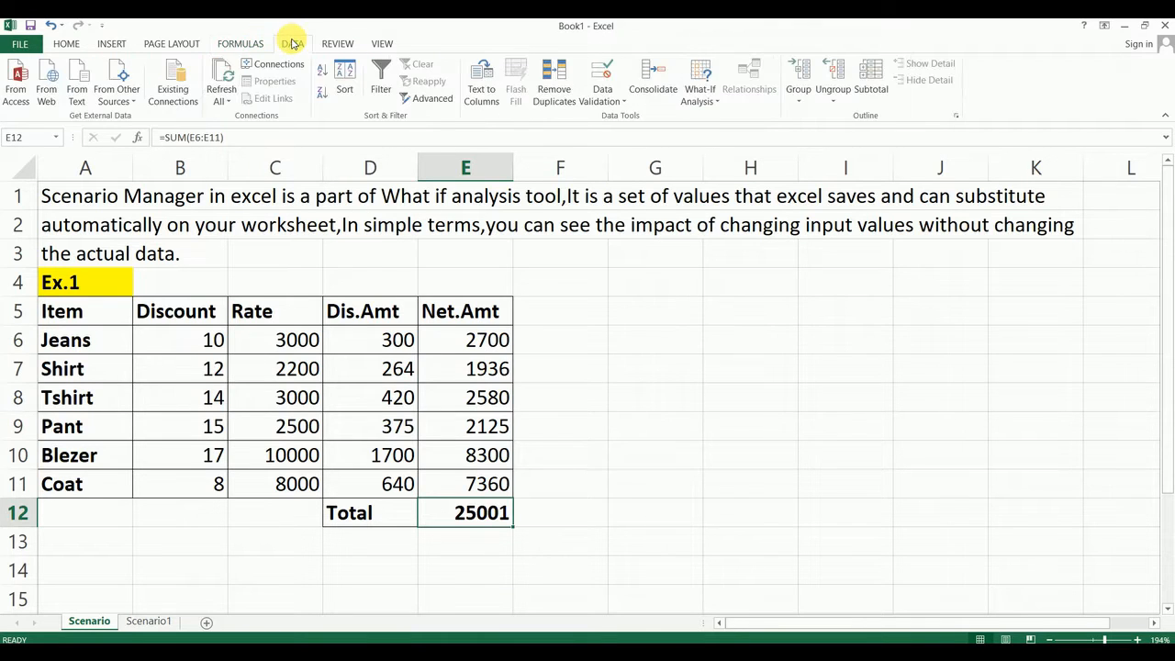
left_click(702, 98)
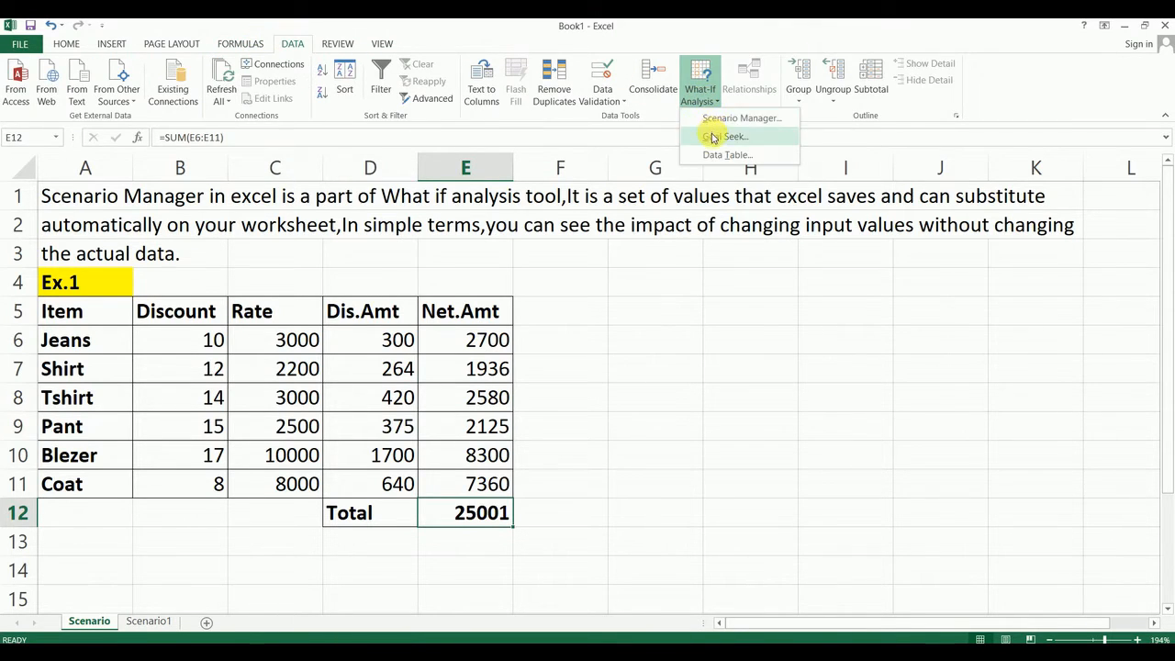
left_click(721, 124)
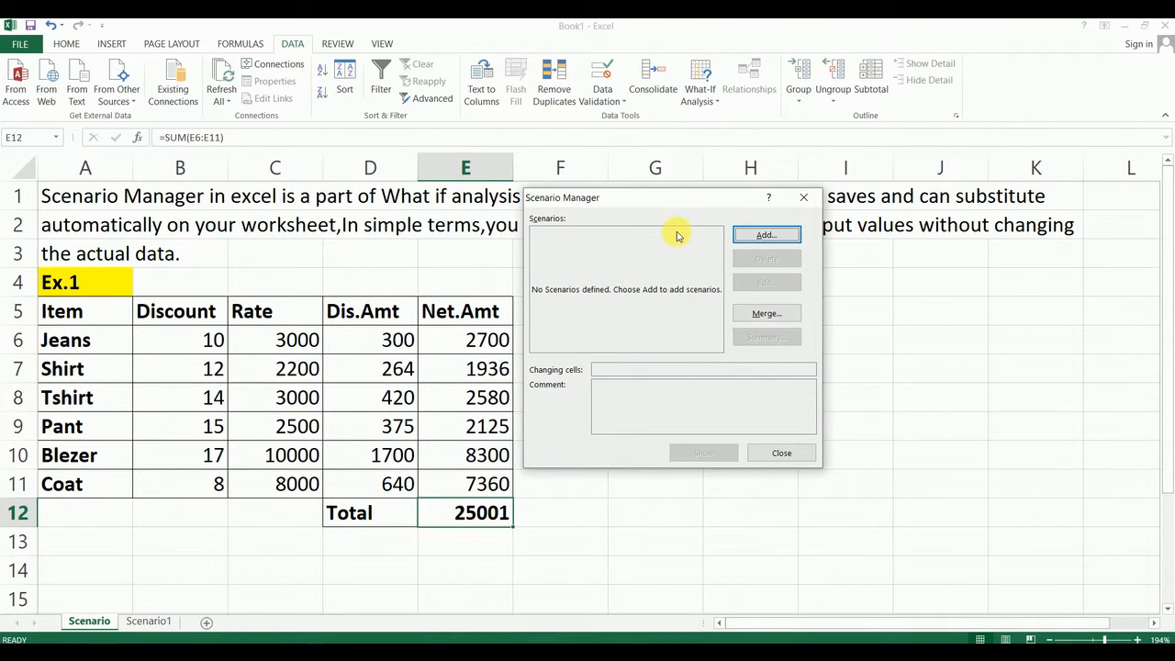
left_click(765, 236)
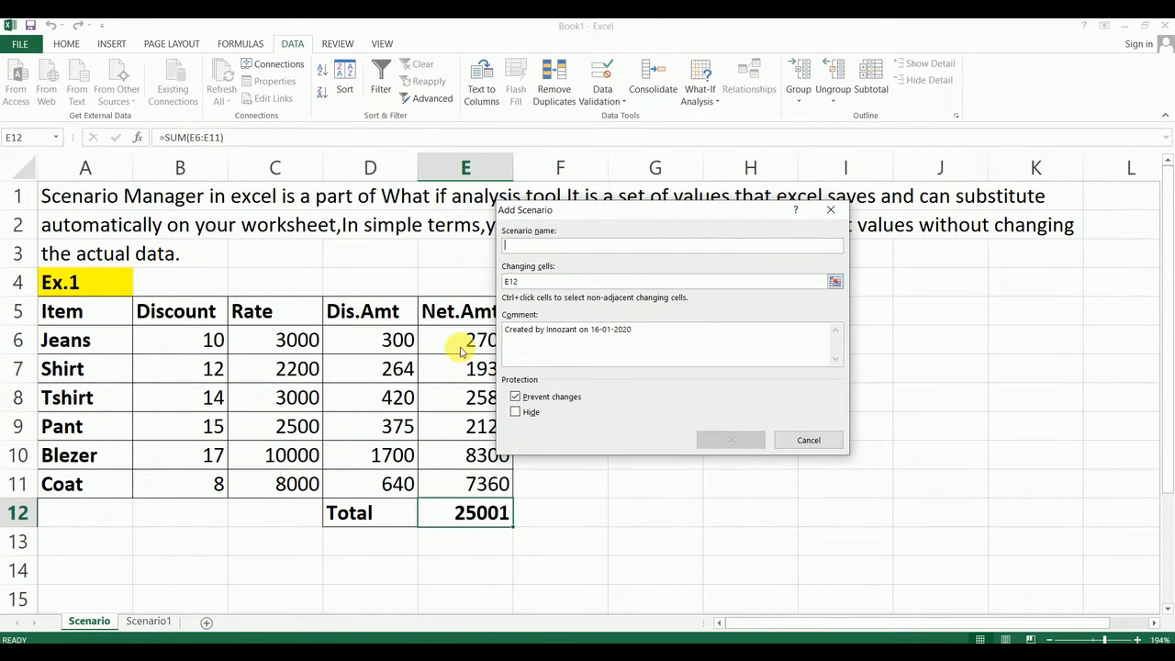
type("Normal_season_offer")
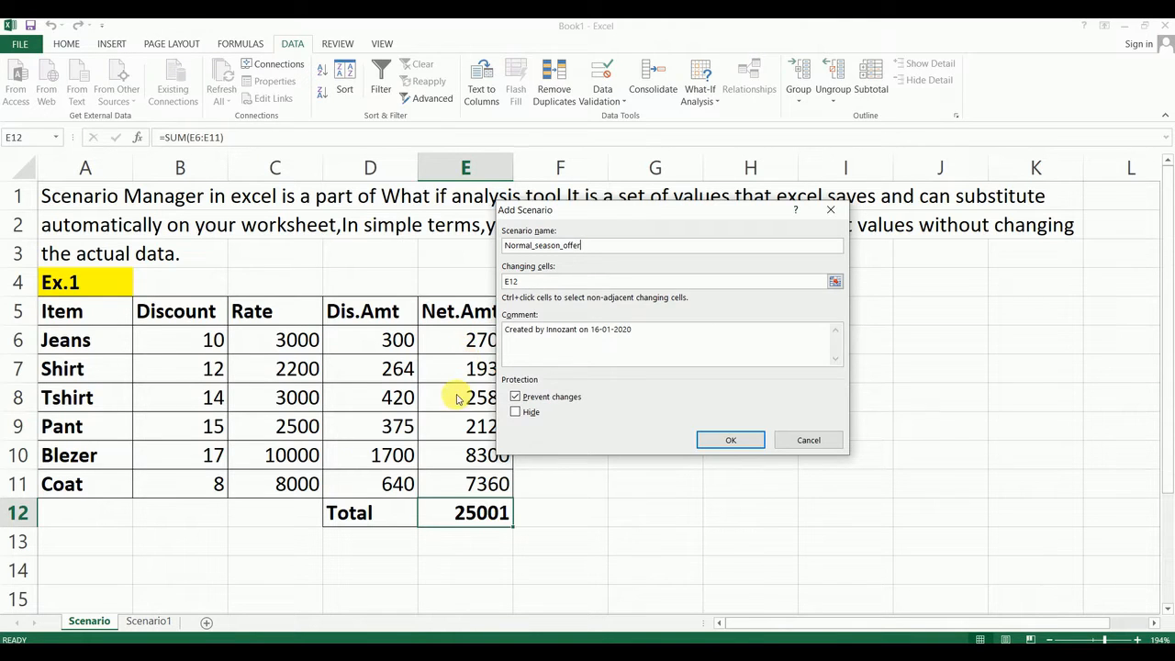
Set the scenario's changing cells to the discounts in B6:B11 and save it with the existing discount values
left_click(531, 282)
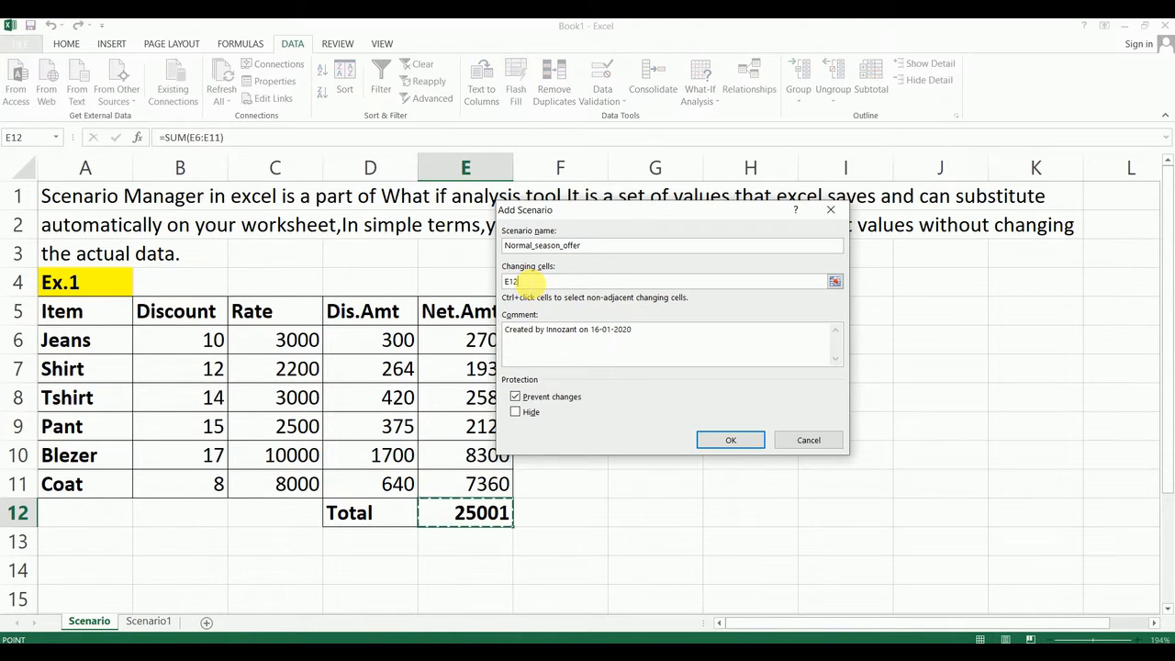
key("BackSpace")
key("BackSpace")
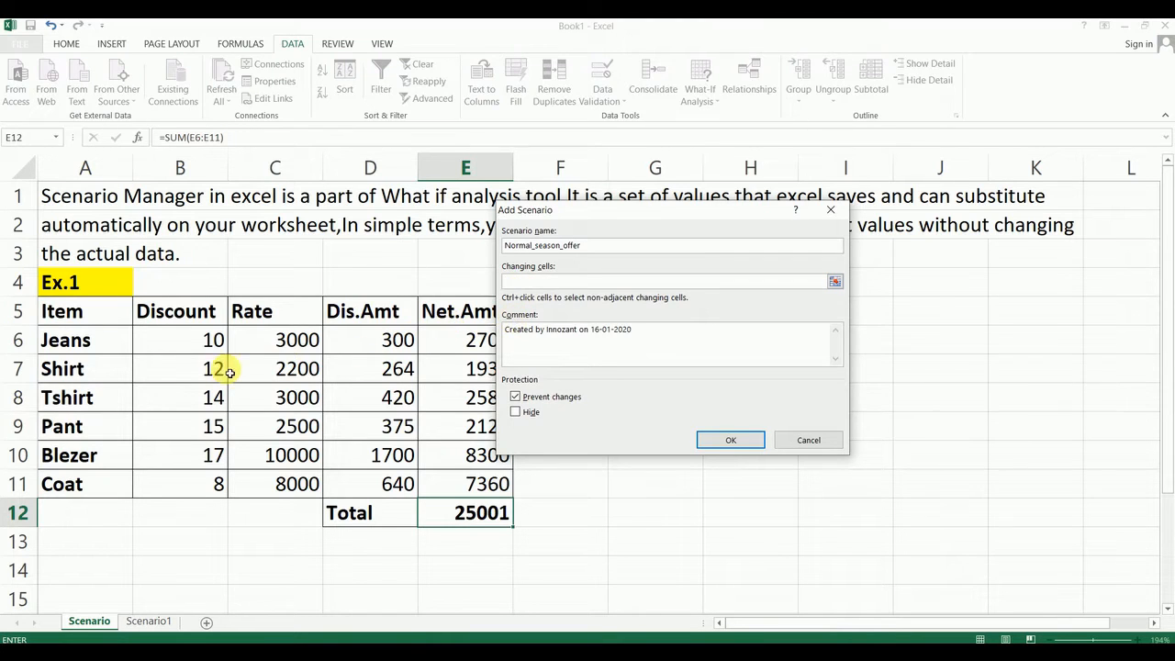
left_click(208, 346)
key("shift+Down")
key("shift+Down")
key("shift+Down")
key("shift+Down")
key("shift+Down")
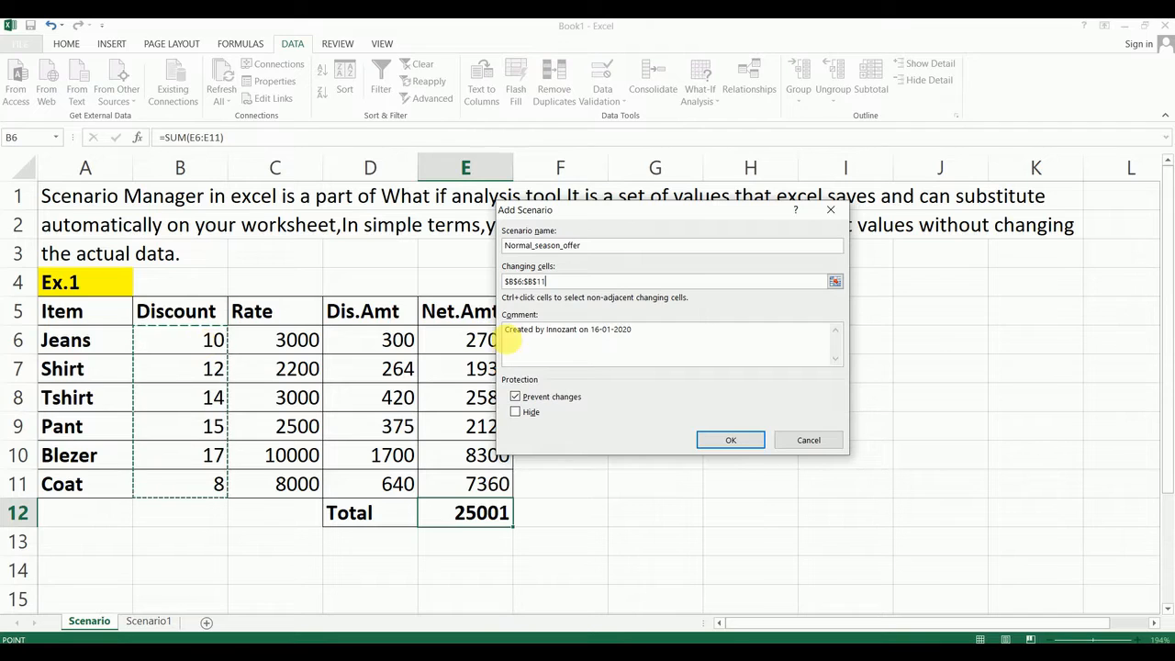
left_click(725, 441)
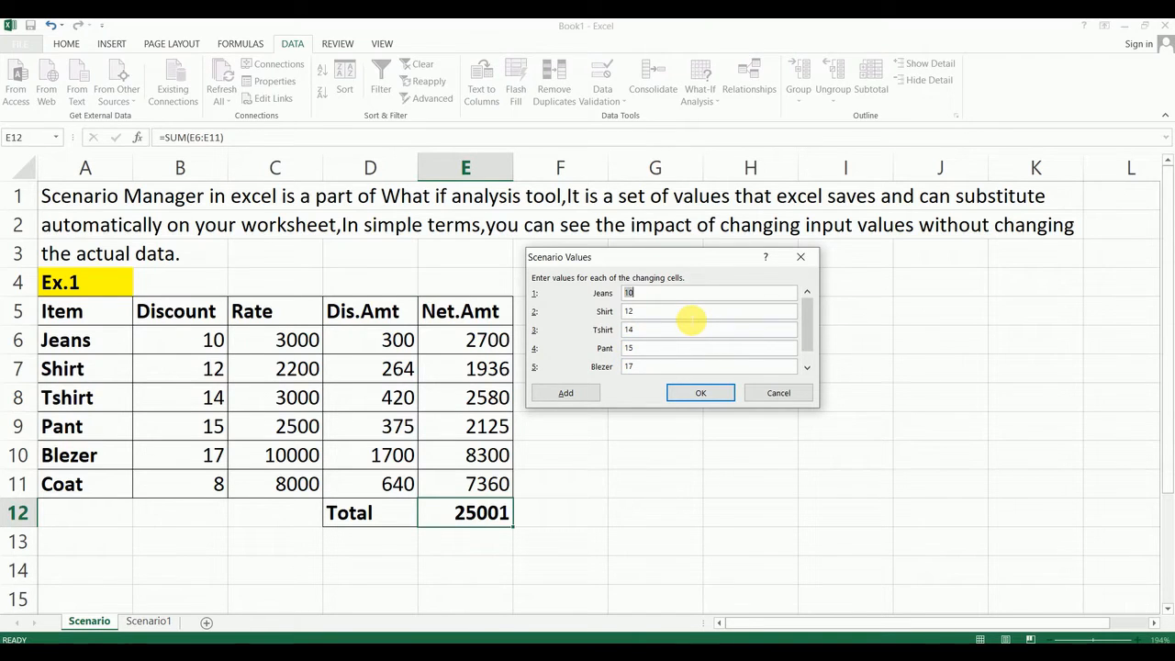
left_click(696, 391)
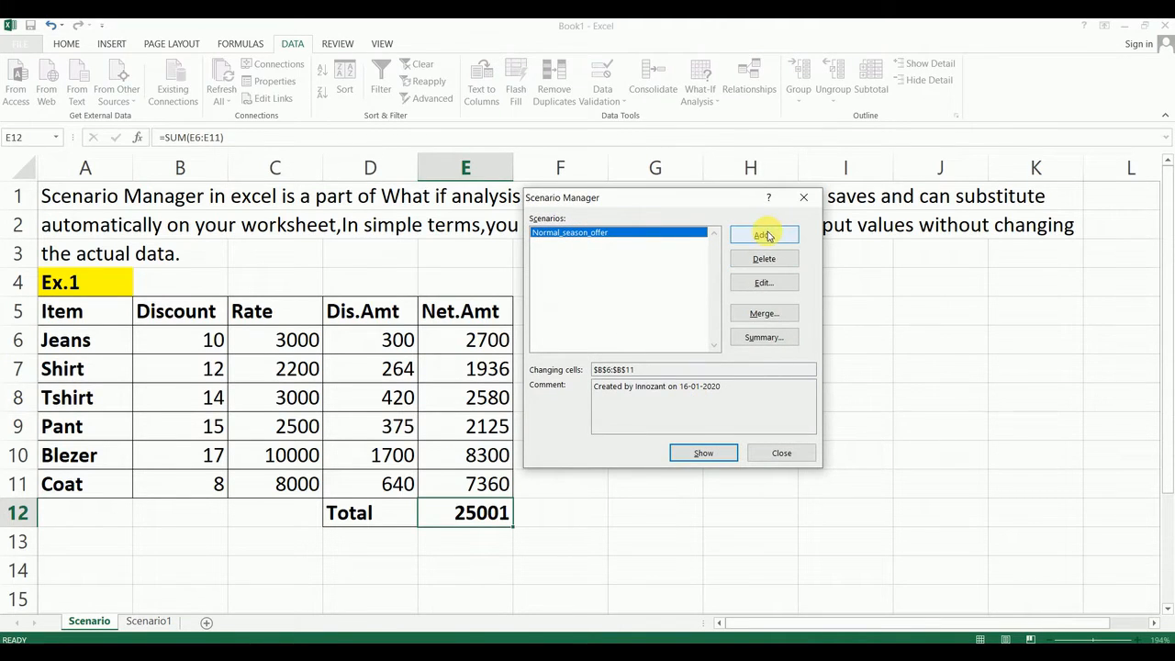
Start another scenario named Diwali_Dhamaka_offer, keeping B6:B11 as the changing cells, and proceed to its values
left_click(764, 236)
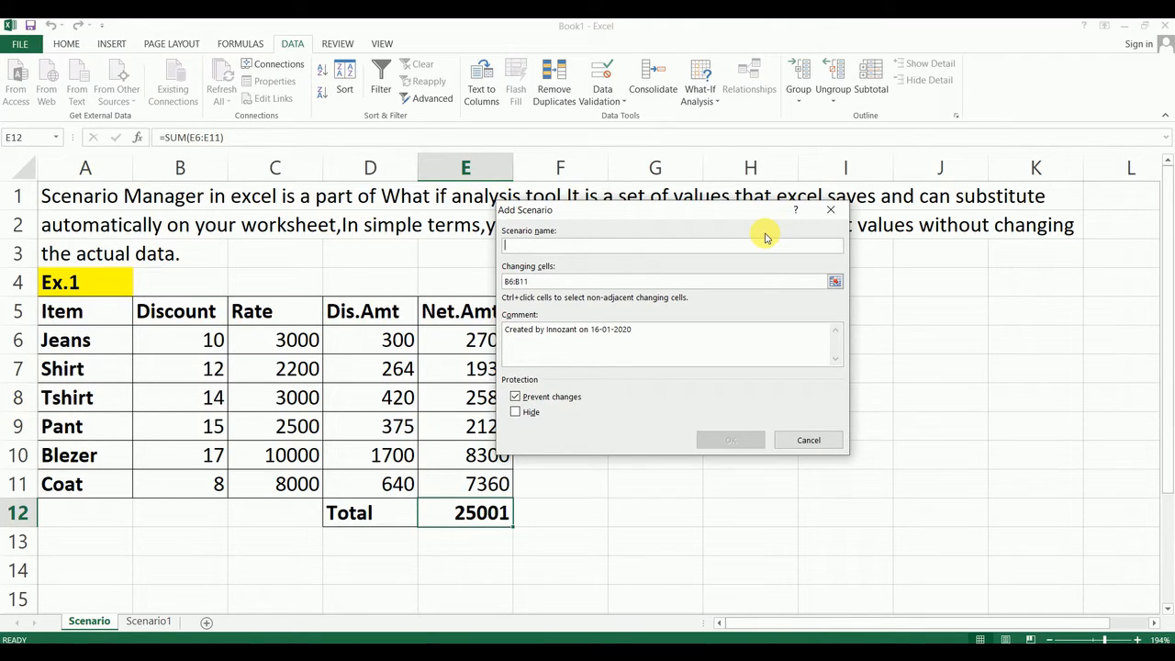
type("Diwali_")
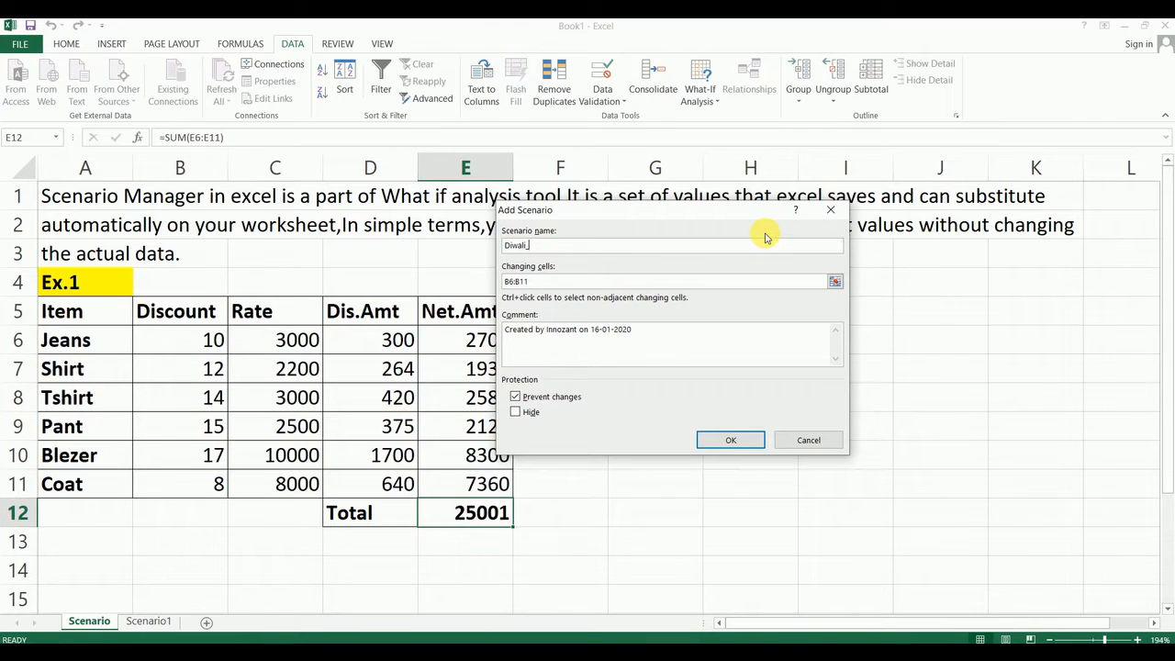
type("Dhamaka_offer")
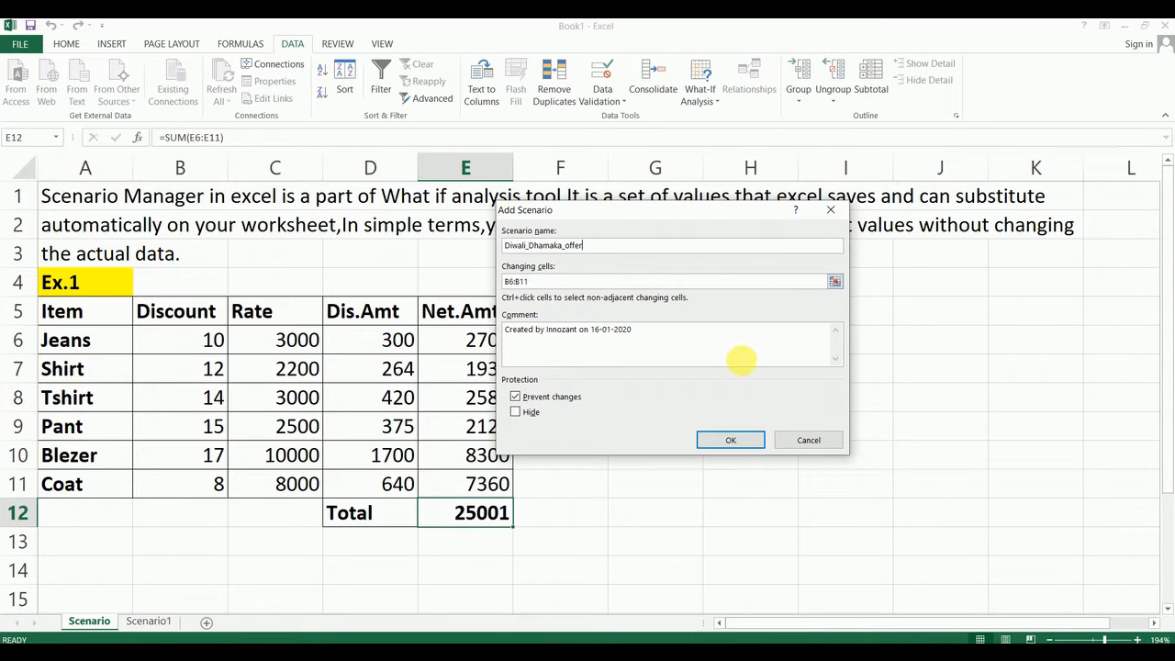
left_click(597, 281)
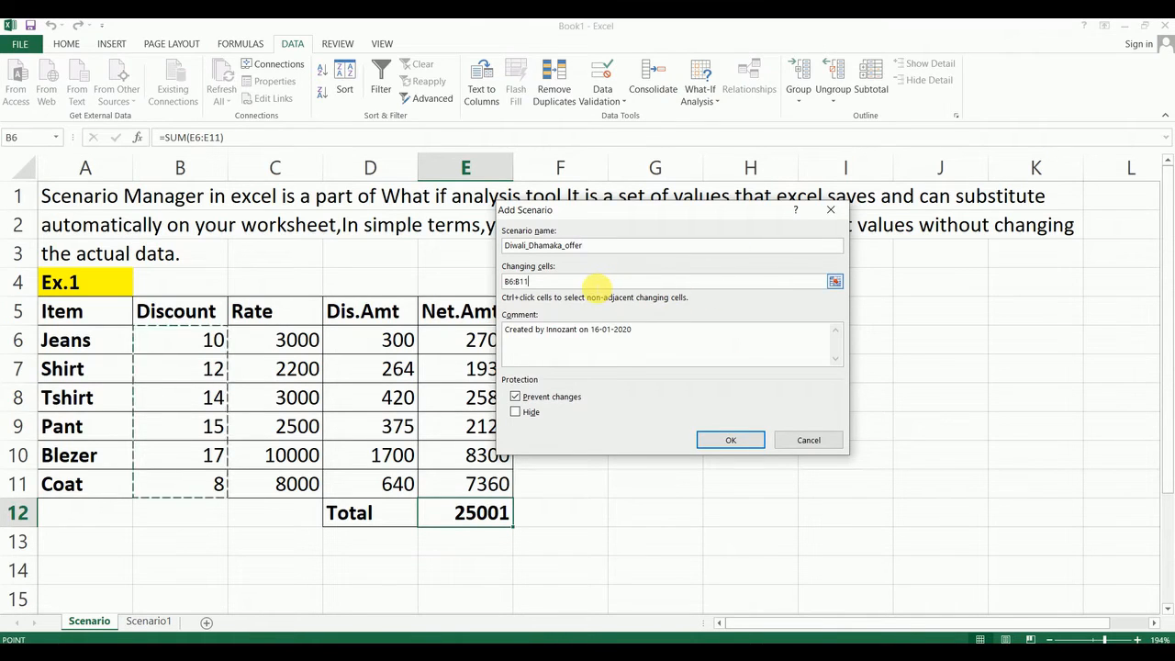
left_click(713, 438)
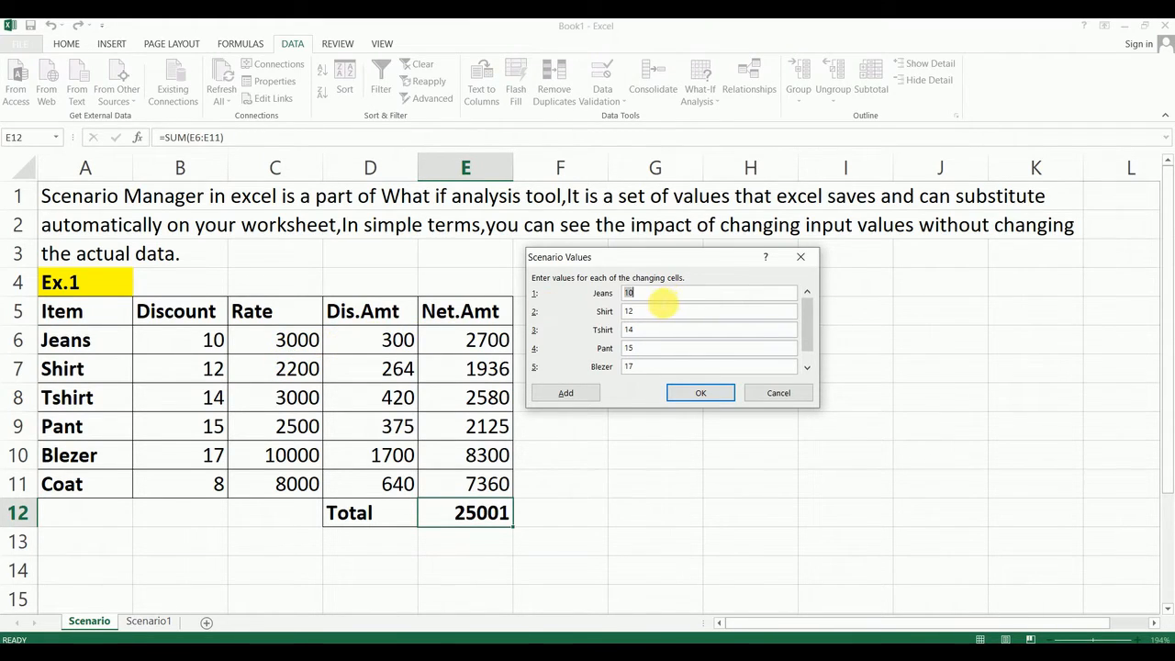
Set the Diwali_Dhamaka_offer scenario's Jeans and Shirt discounts to 25 each
left_click(656, 296)
key("BackSpace")
key("BackSpace")
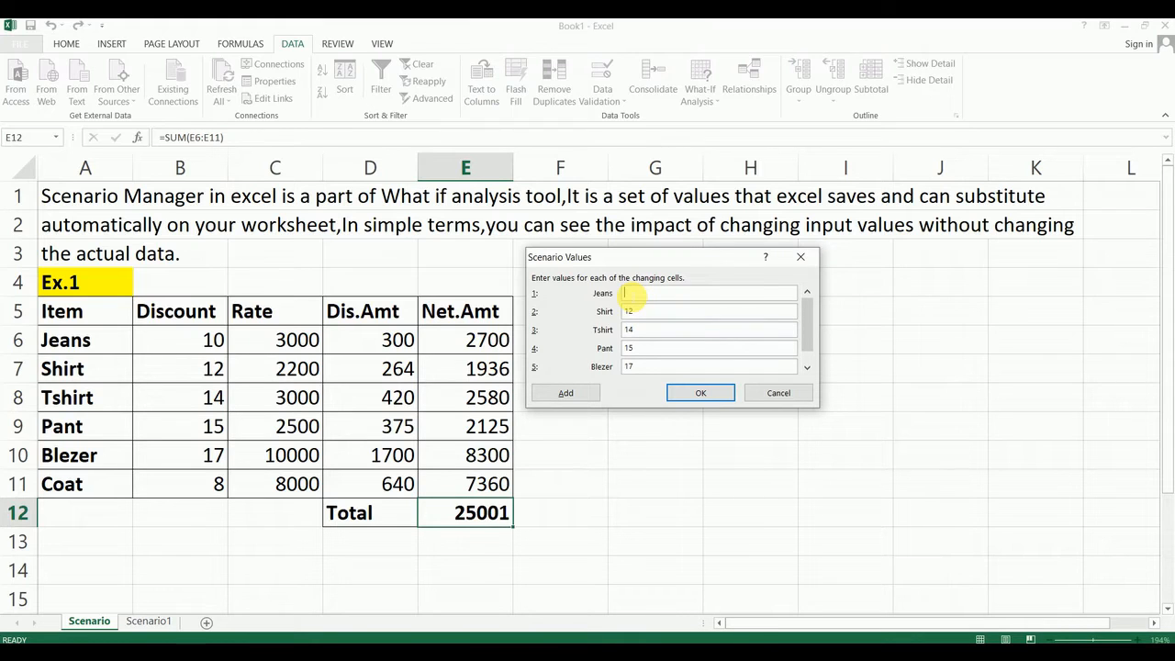
type("25")
left_click(641, 312)
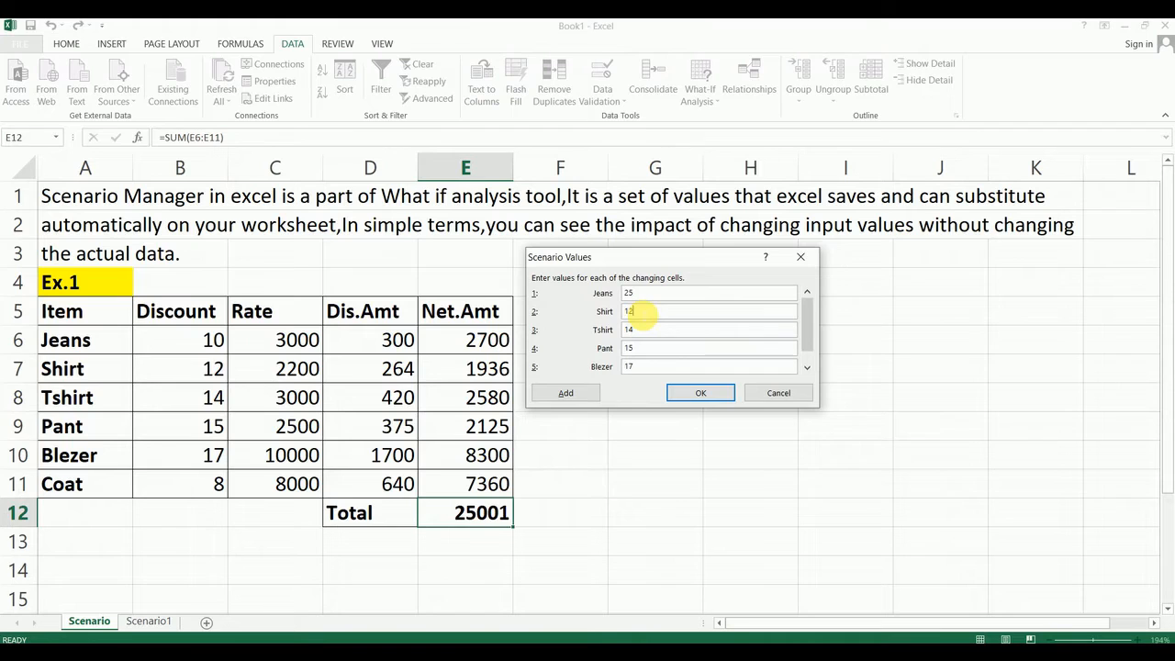
key("BackSpace")
key("BackSpace")
type("25")
Set the scenario's discounts to 20 for Tshirt, 20 for Pant, 25 for Blezer and 15 for Coat, and save the scenario
key("Tab")
type("20")
key("Tab")
type("20")
key("Tab")
type("25")
key("Tab")
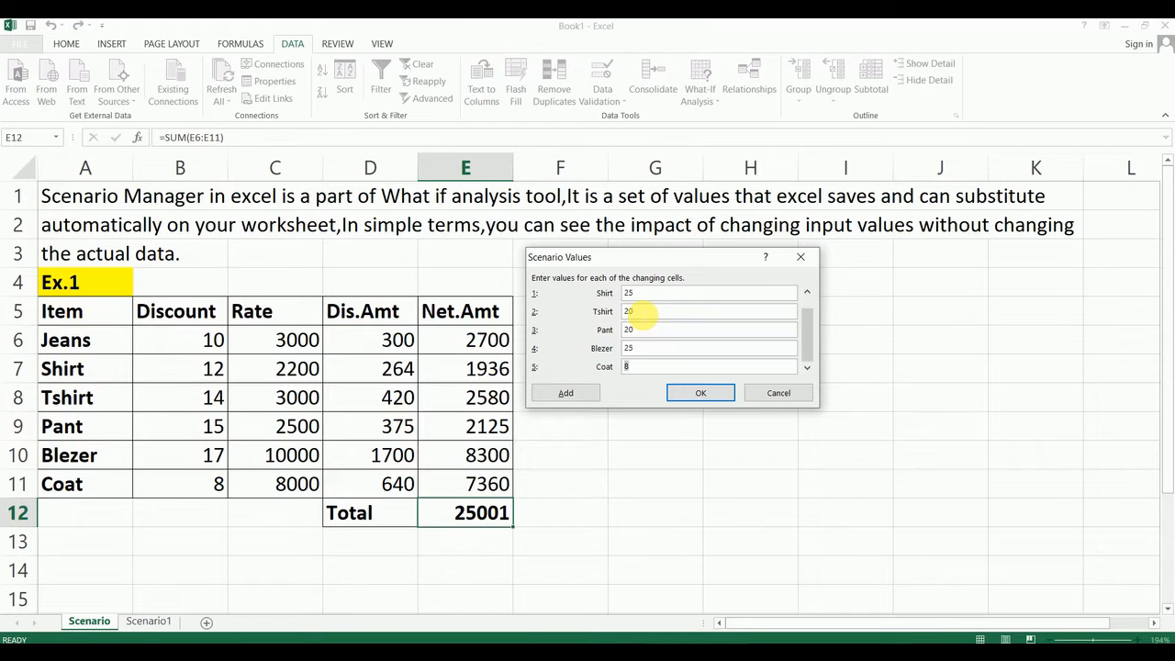
type("15")
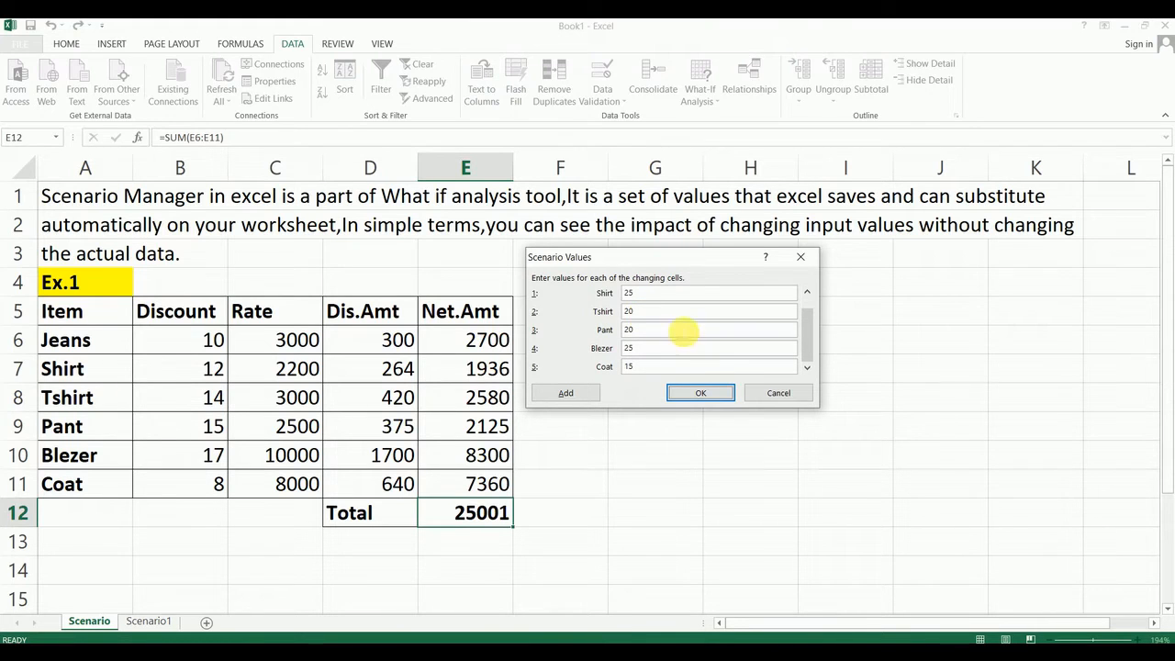
left_click(698, 391)
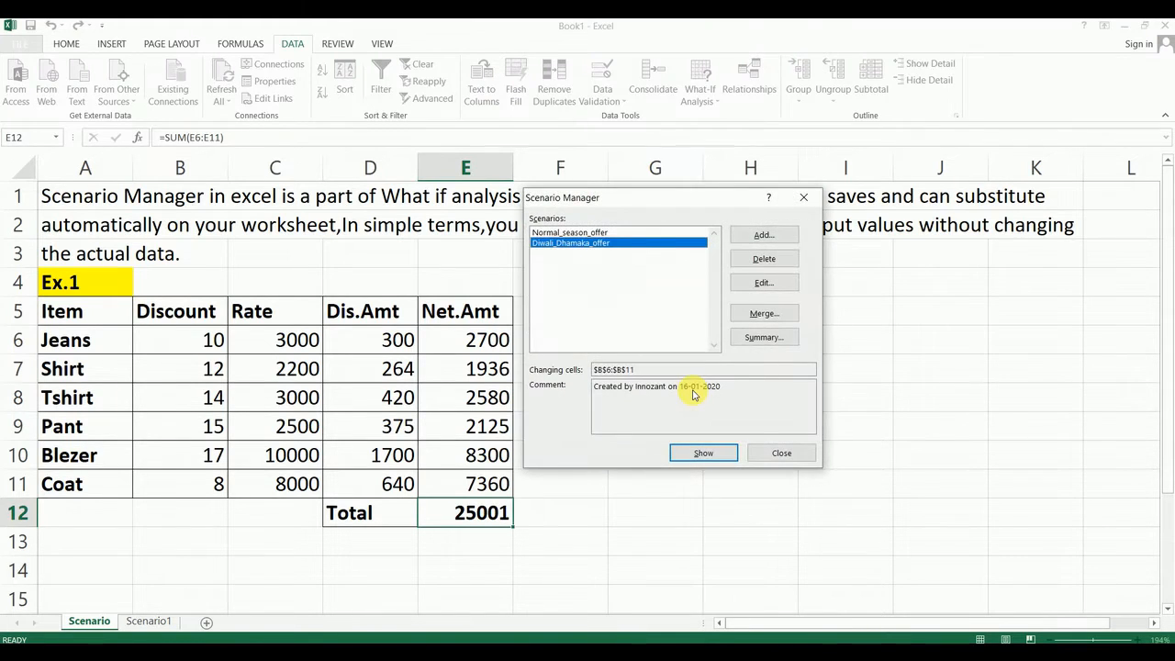
Start a third scenario named Holi_Dhamaka_offer, keeping B6:B11 as the changing cells, and proceed to its values
left_click(775, 240)
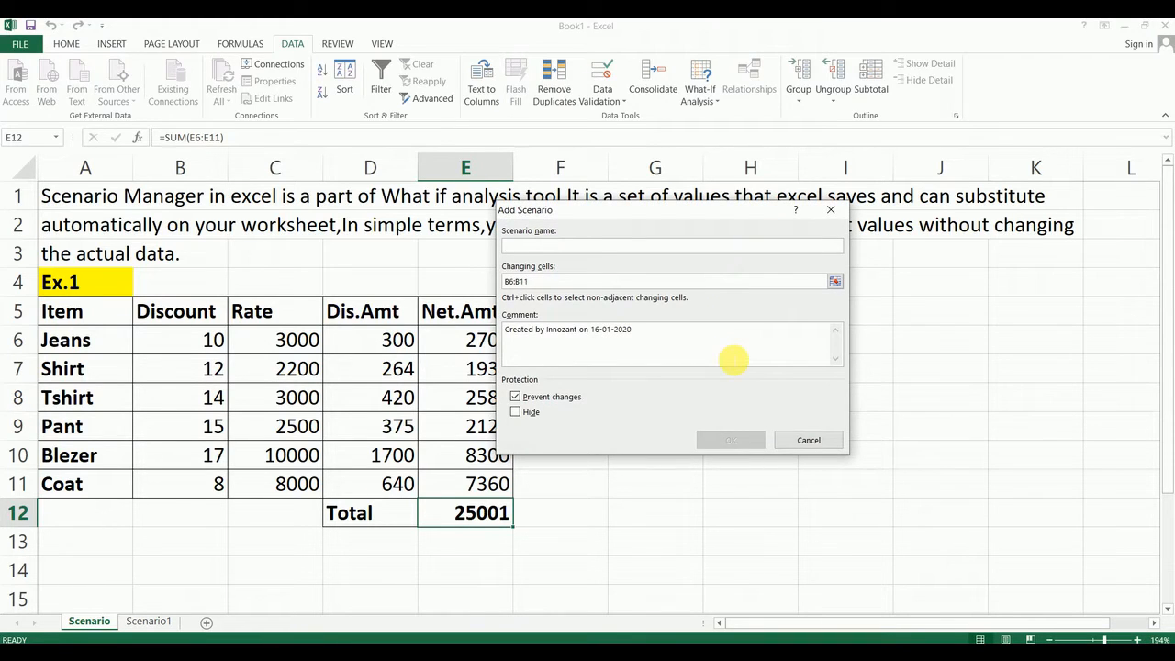
type("Holi")
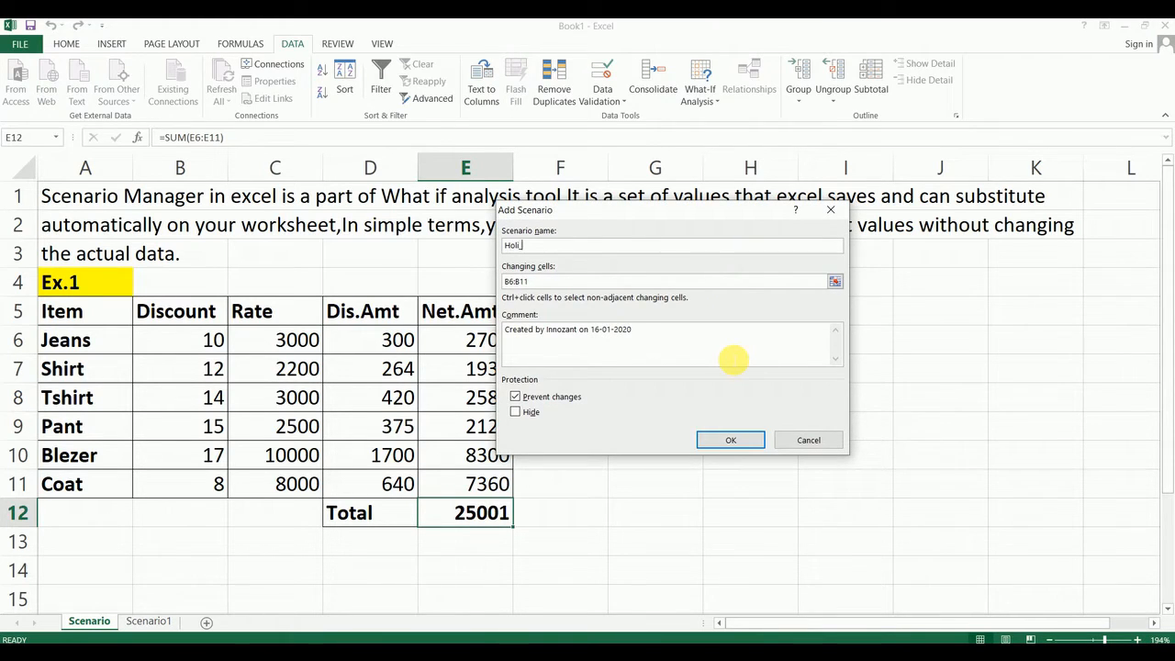
type("_Dhamaka_offer")
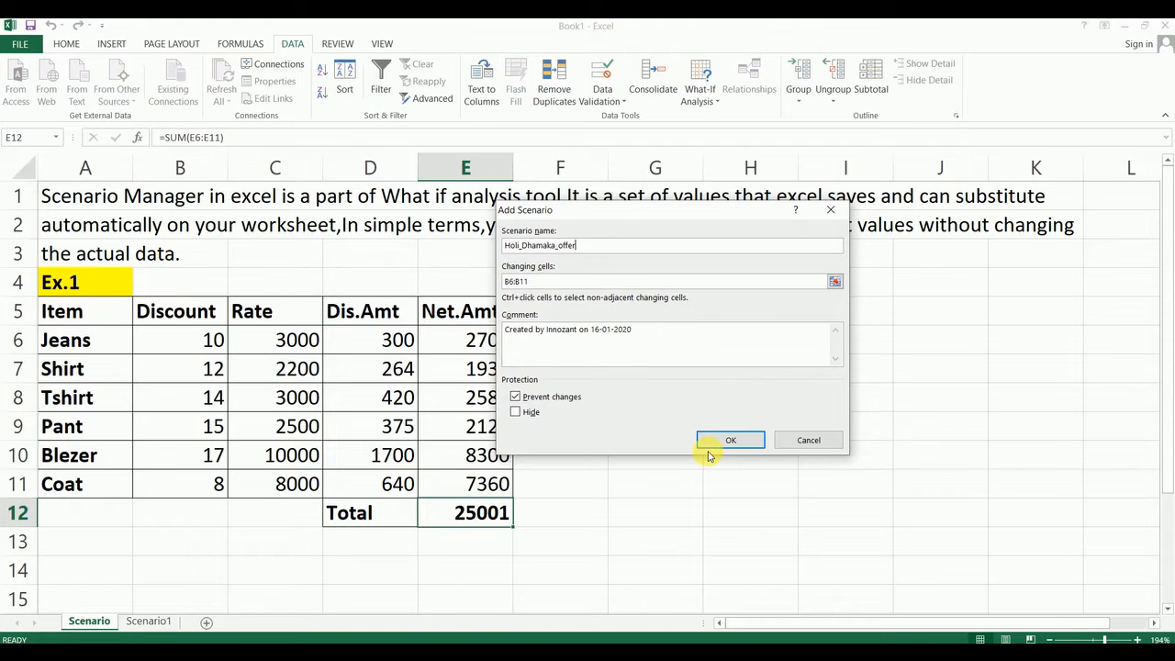
left_click(715, 440)
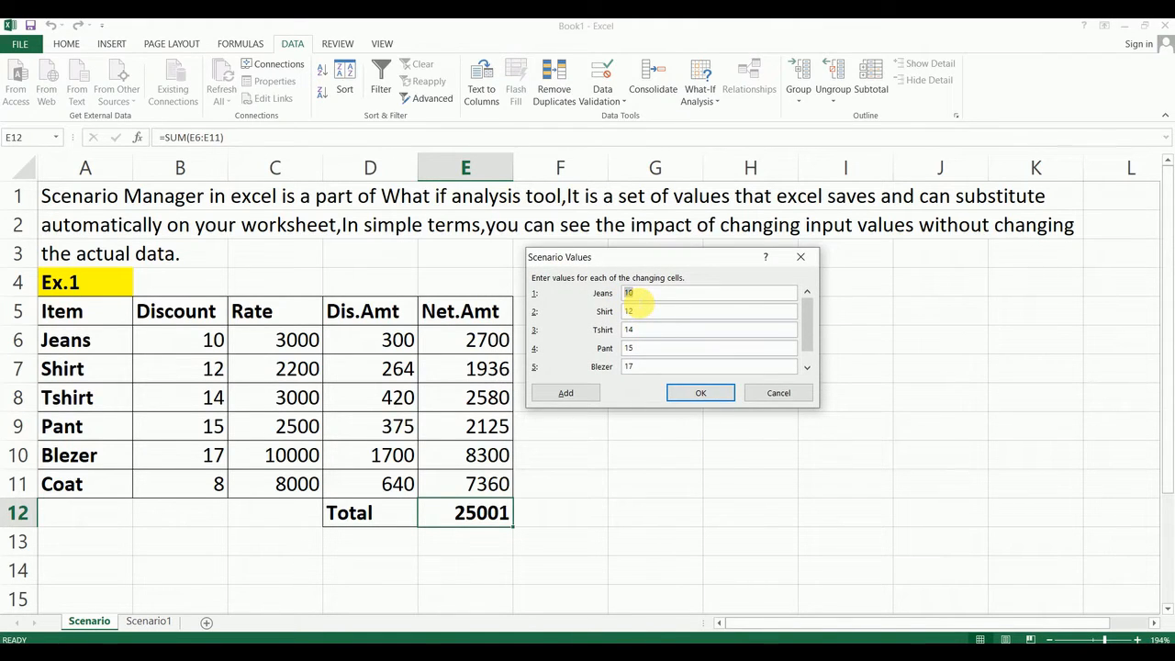
Set the scenario's discounts to Jeans 40, Shirt 40, Tshirt 35, Pant 40, Blezer 25 and Coat 20, and save it
type("40")
key("Tab")
type("40")
key("Tab")
type("35")
key("Tab")
type("40")
key("Tab")
type("25")
key("Tab")
type("1")
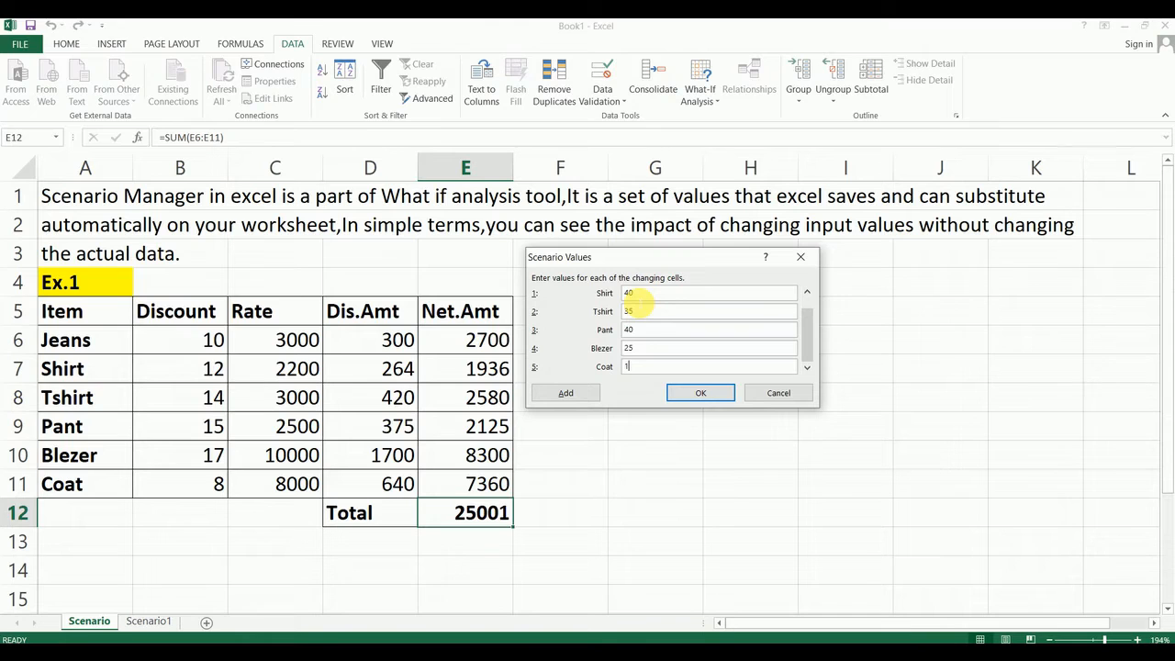
type("0")
left_click(701, 394)
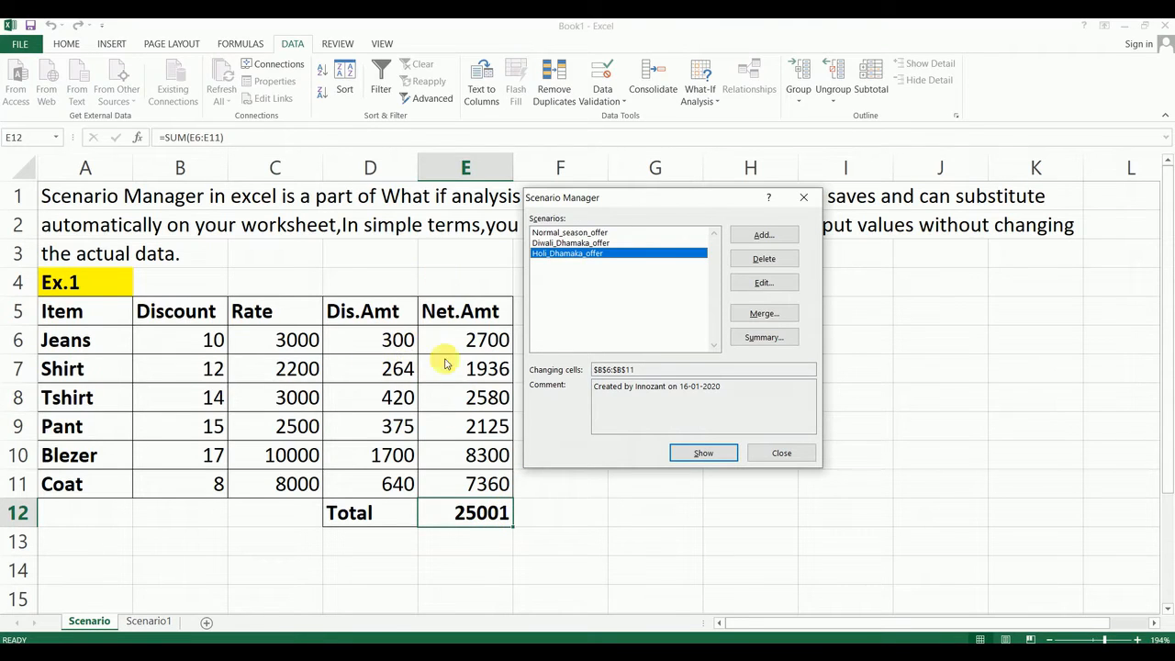
Show the Diwali_Dhamaka_offer scenario on the sheet, followed by Holi_Dhamaka_offer, keeping the item table uncovered
left_click(551, 242)
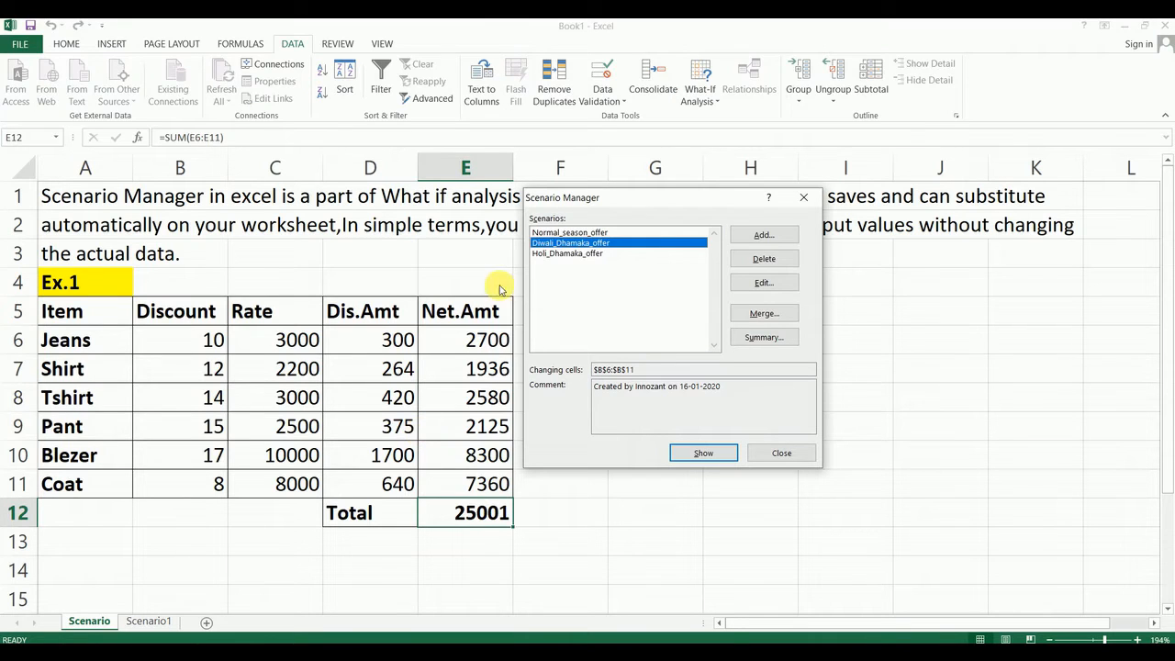
left_click_drag(590, 207, 594, 274)
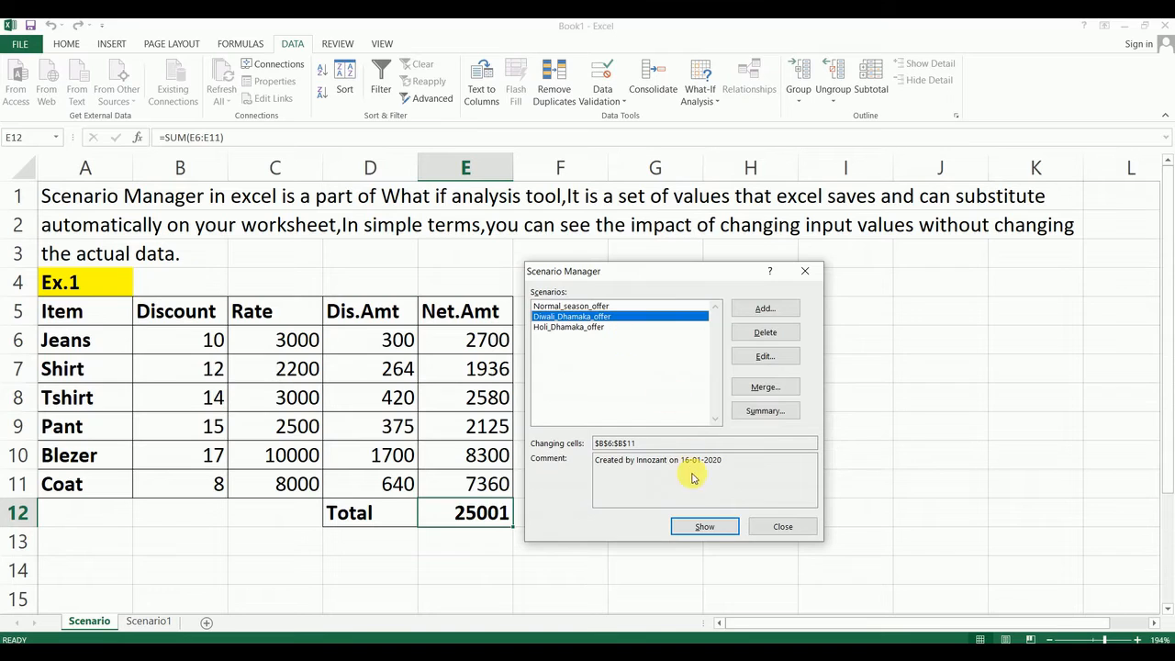
left_click(703, 528)
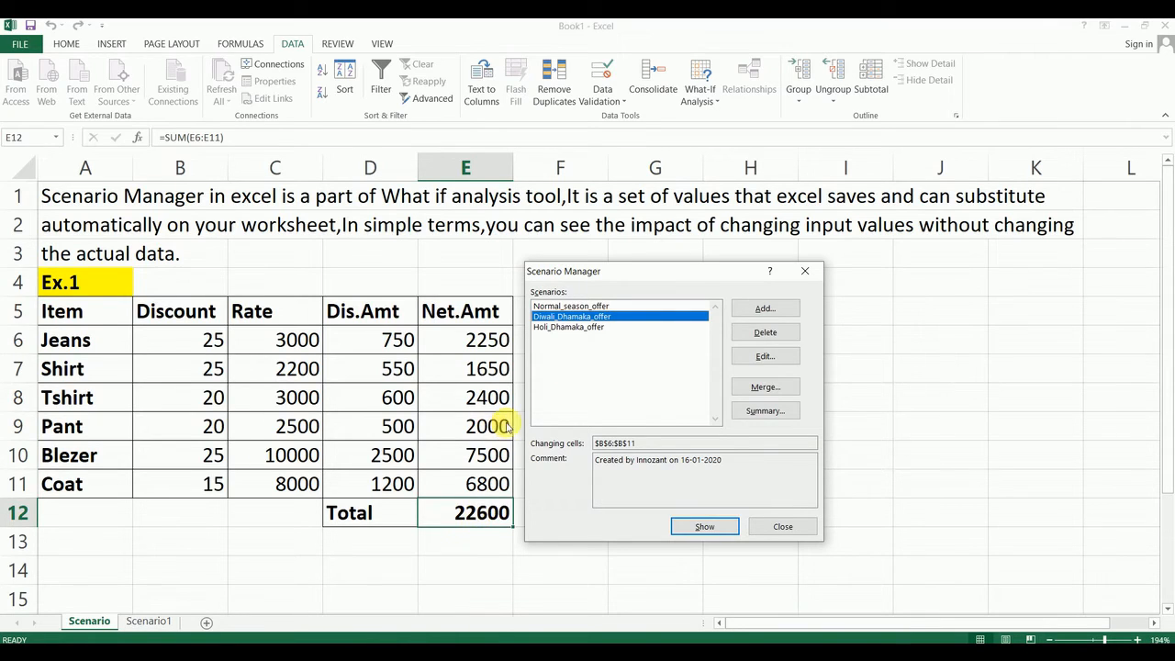
left_click(568, 328)
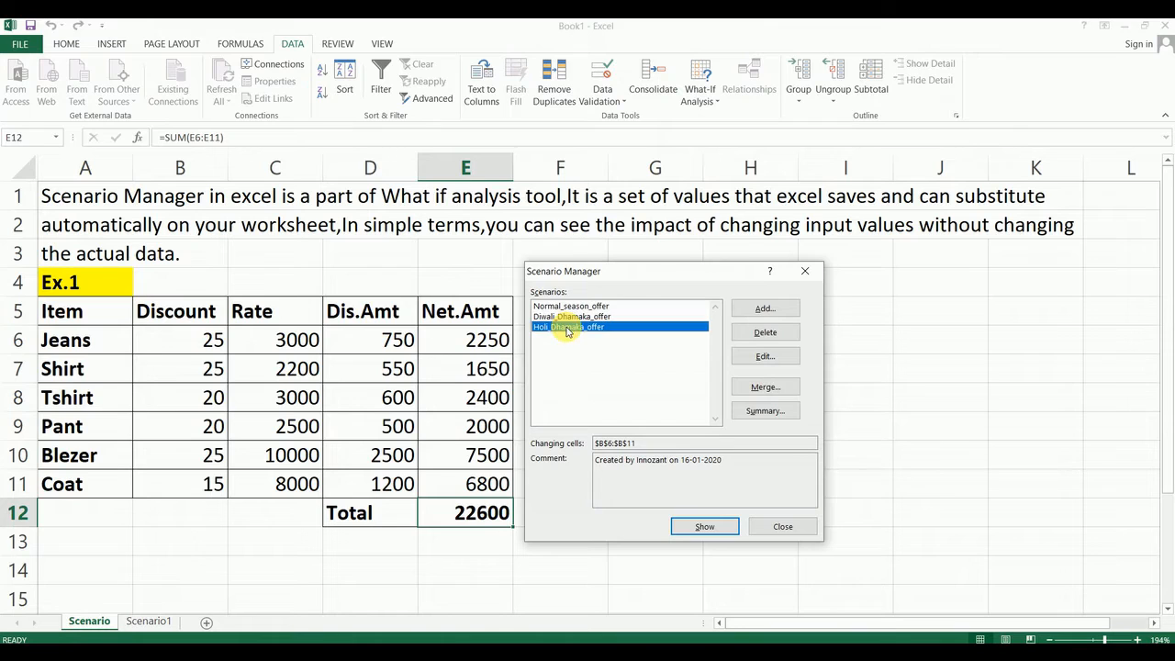
left_click(704, 528)
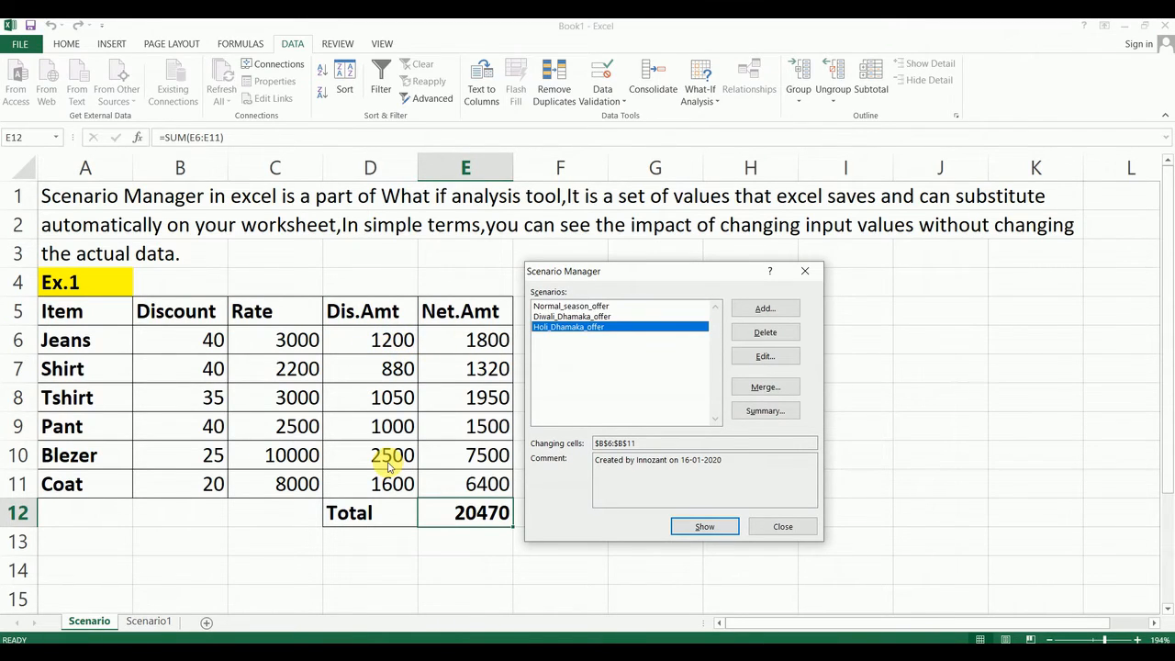
Switch the sheet back to the Diwali_Dhamaka_offer scenario and return to Holi_Dhamaka_offer to compare their totals
left_click(571, 316)
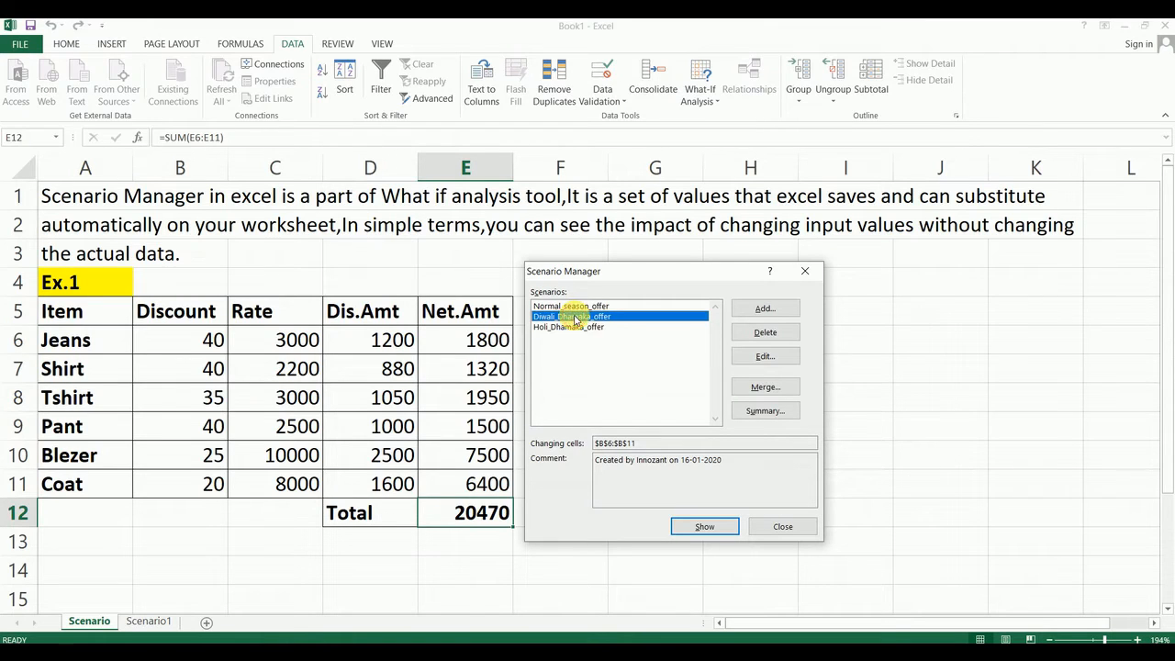
left_click(700, 525)
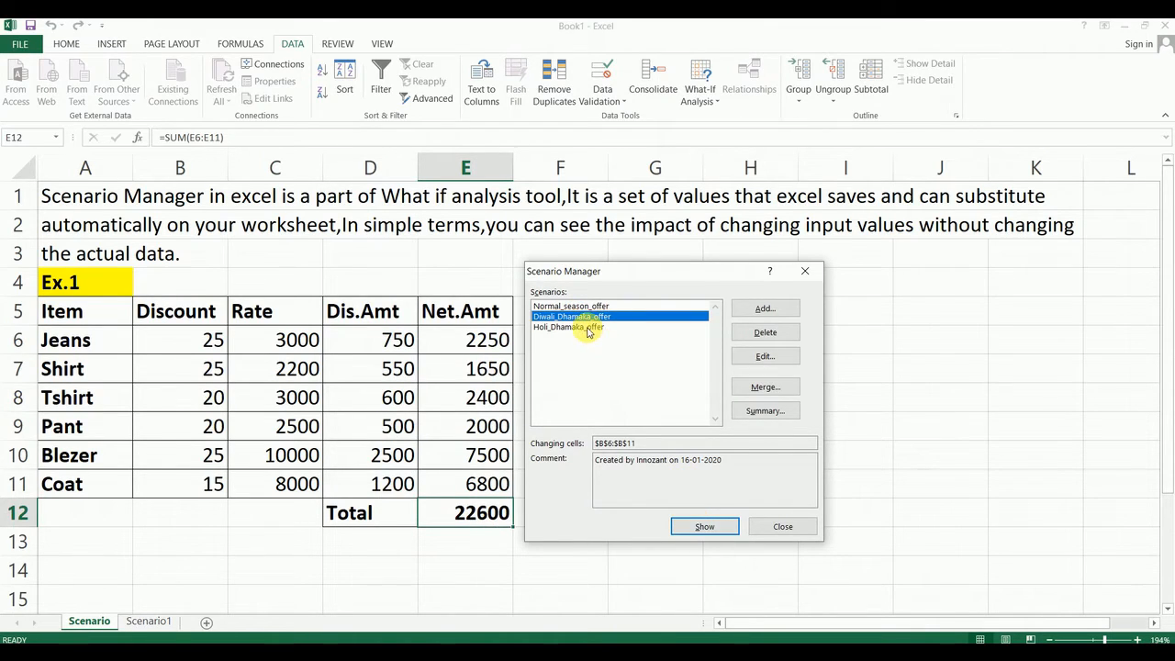
left_click(590, 328)
left_click(687, 528)
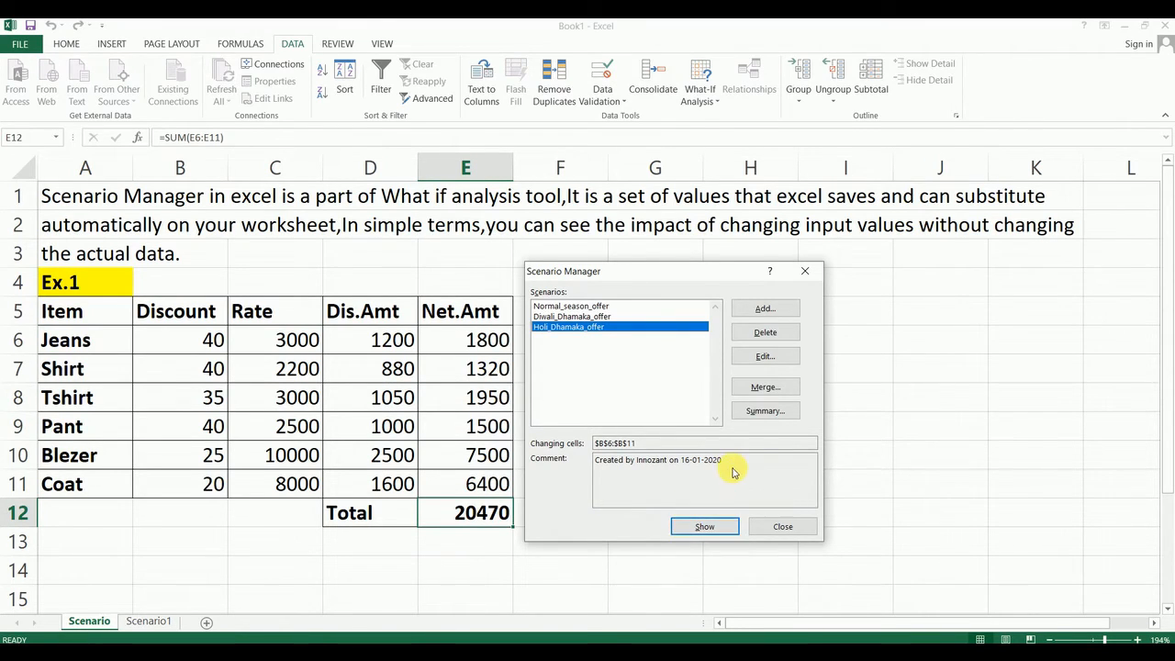
Create a Scenario summary report with E12 as the result cell and enlarge it for reading
left_click(765, 411)
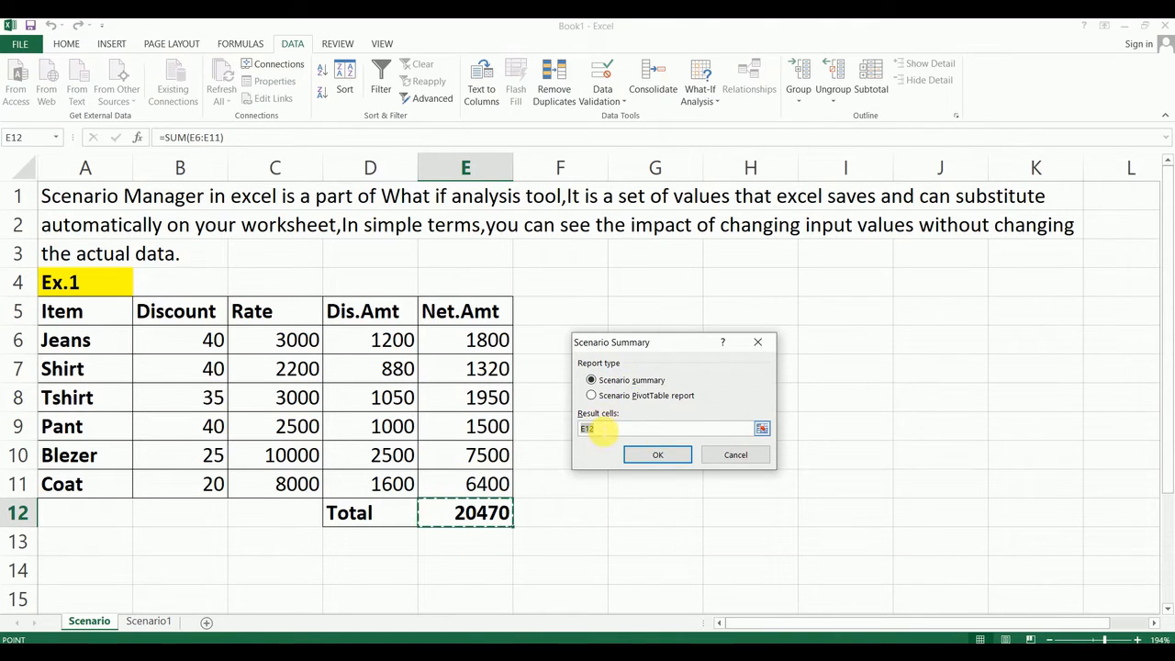
left_click(601, 431)
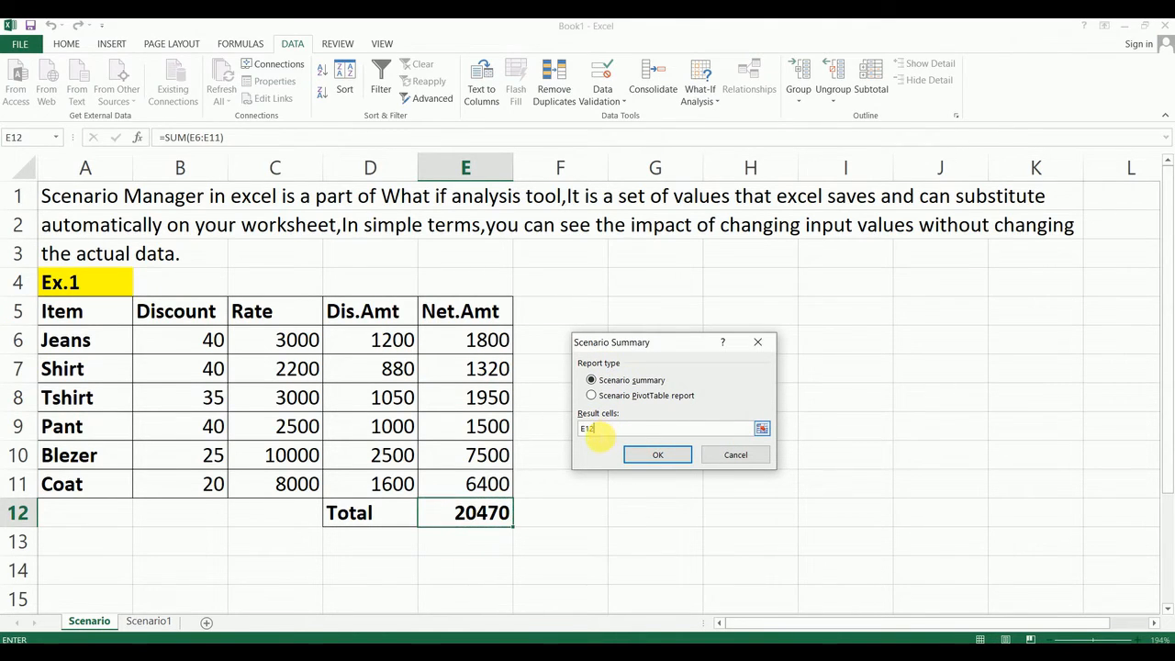
left_click(644, 460)
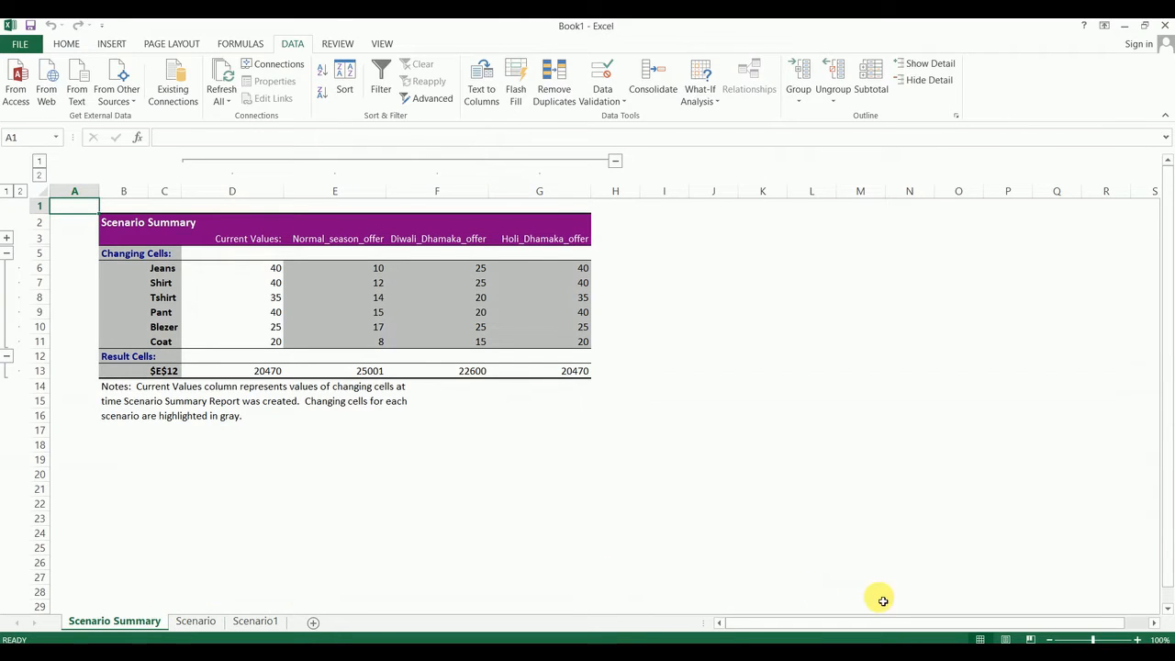
left_click(1102, 638)
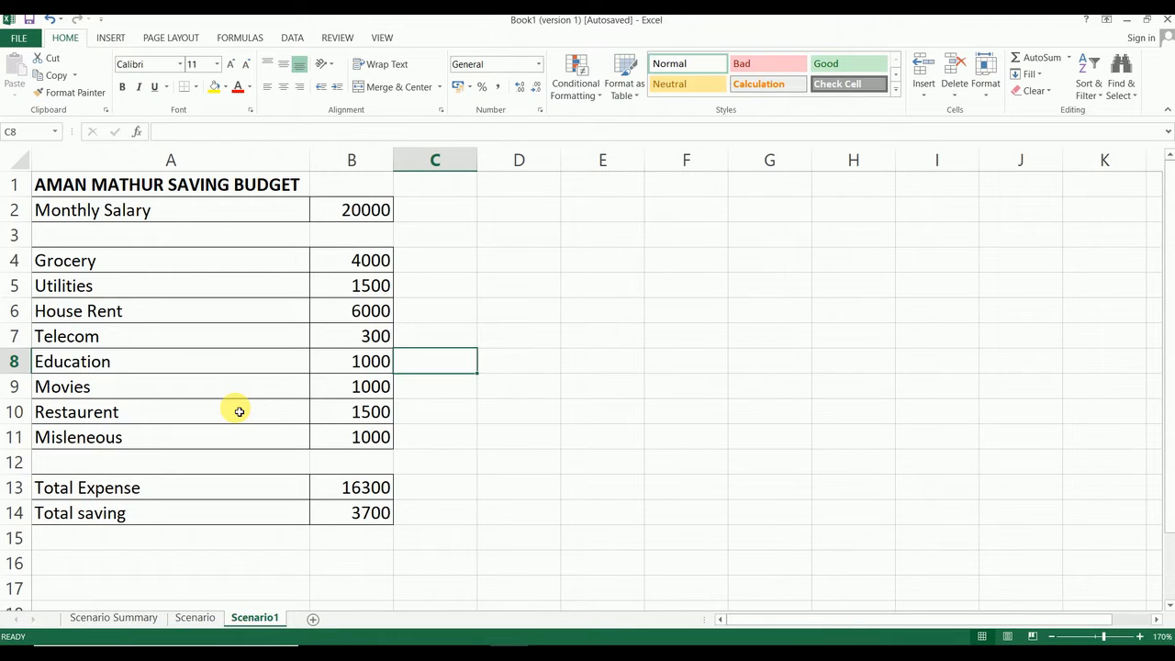
Examine the monthly salary, total expense and total saving cells of the budget on the Scenario1 sheet
left_click(366, 217)
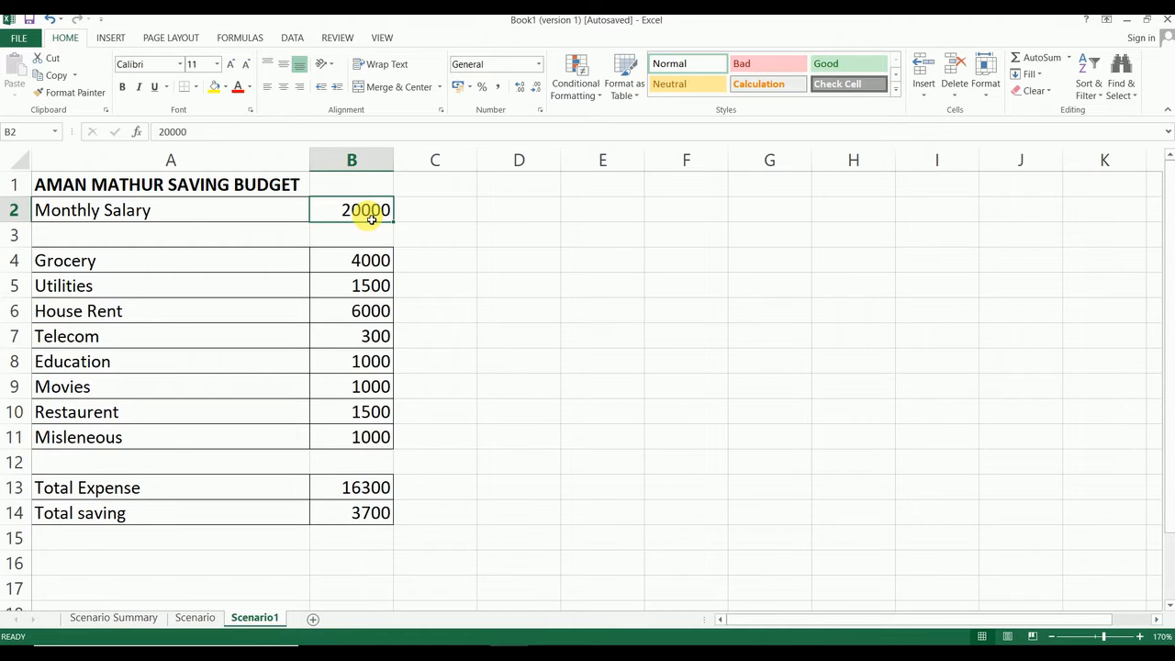
left_click(346, 491)
left_click(363, 519)
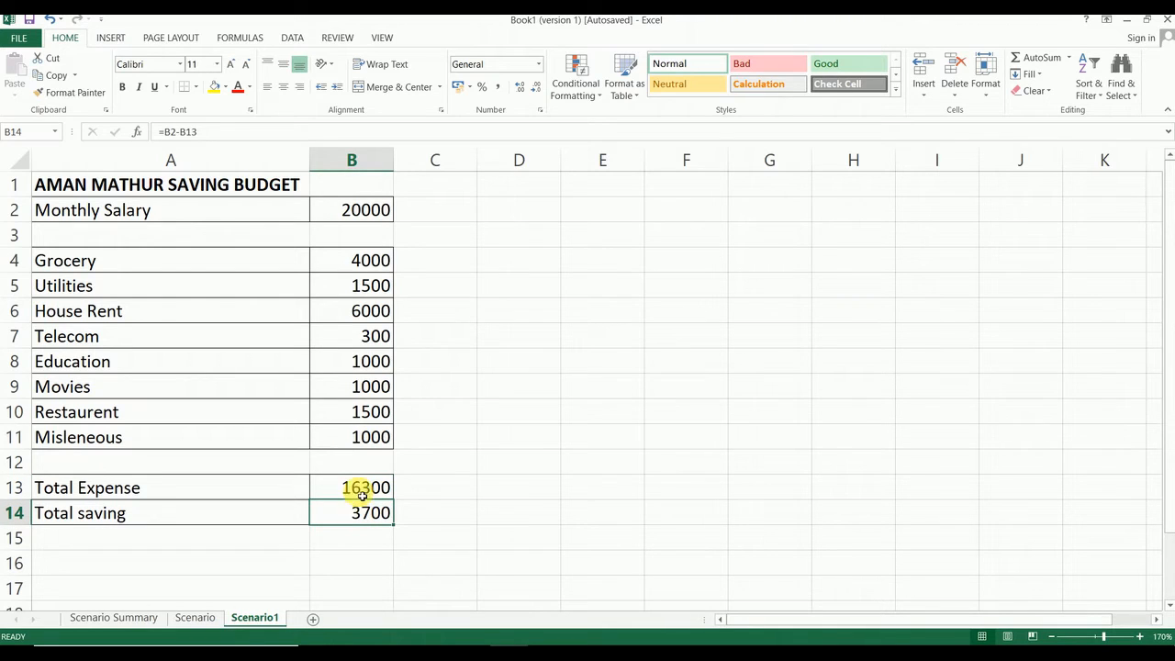
Enter DELHI in cell B1 beside the saving budget title
left_click(158, 194)
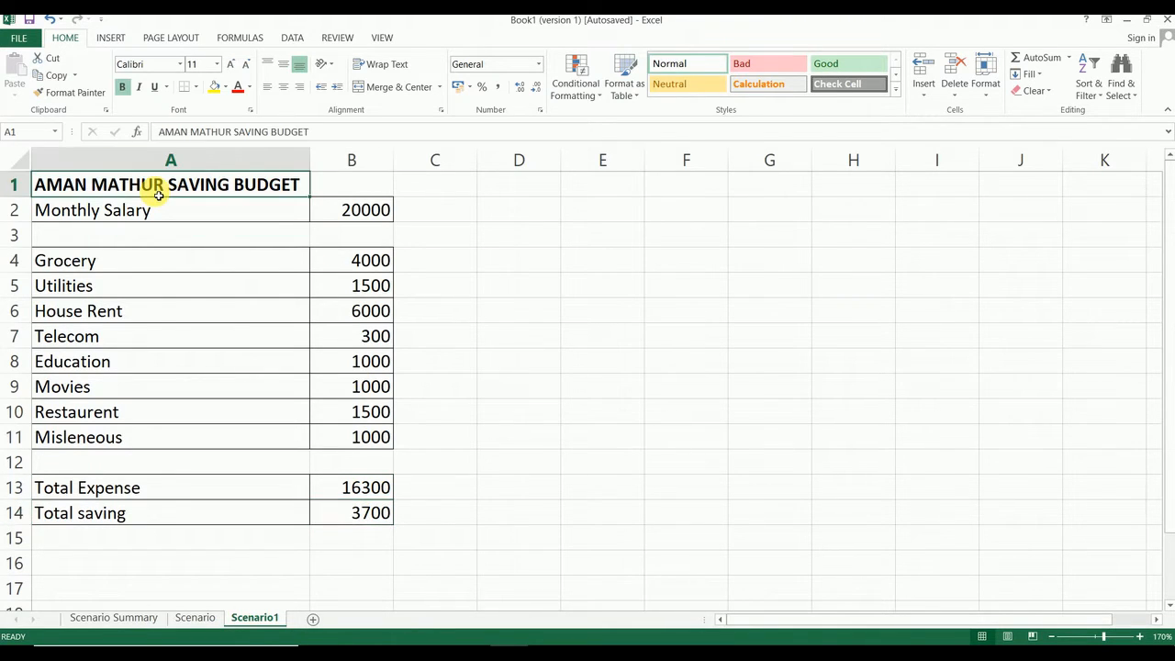
left_click(331, 194)
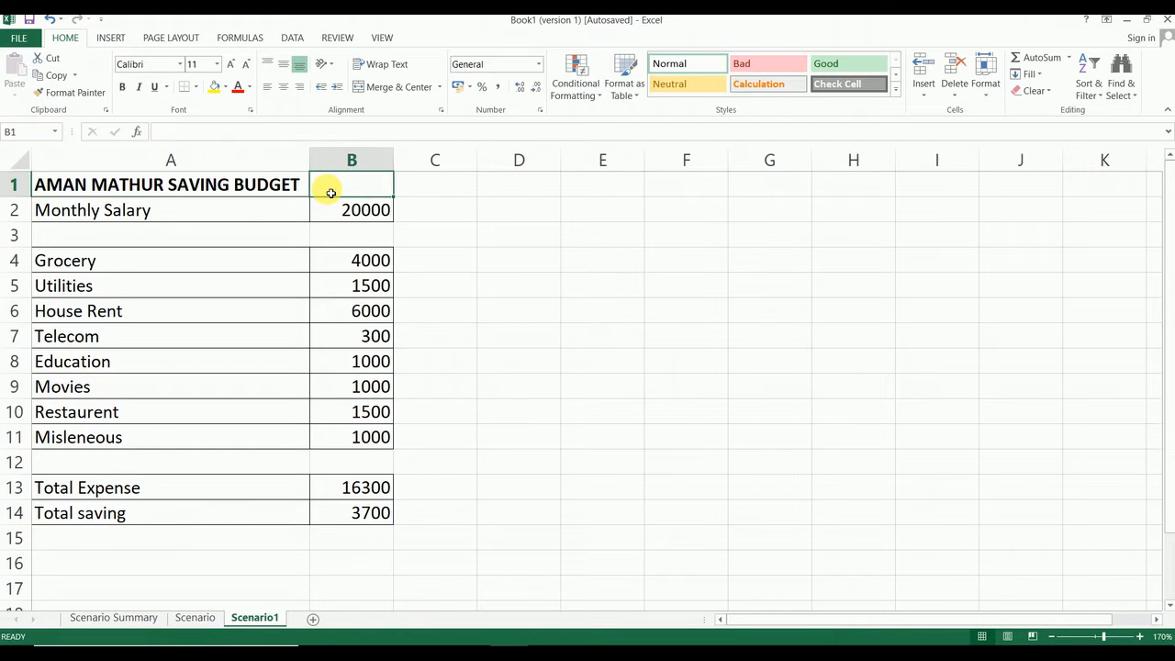
left_click(186, 190)
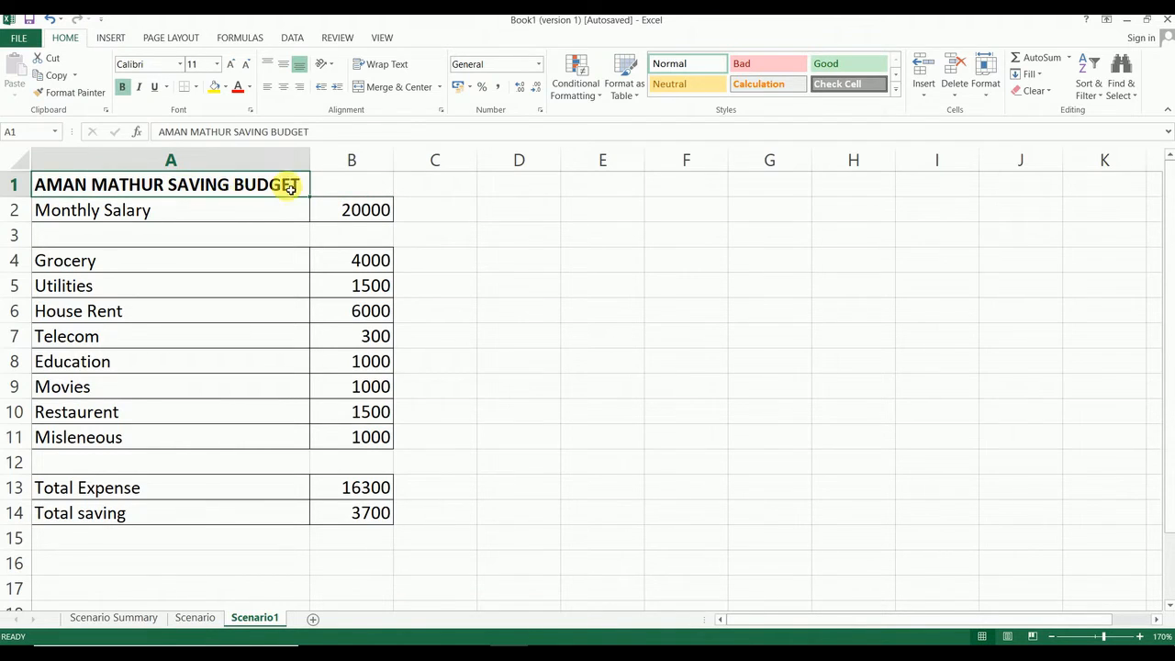
left_click(340, 191)
type("DE")
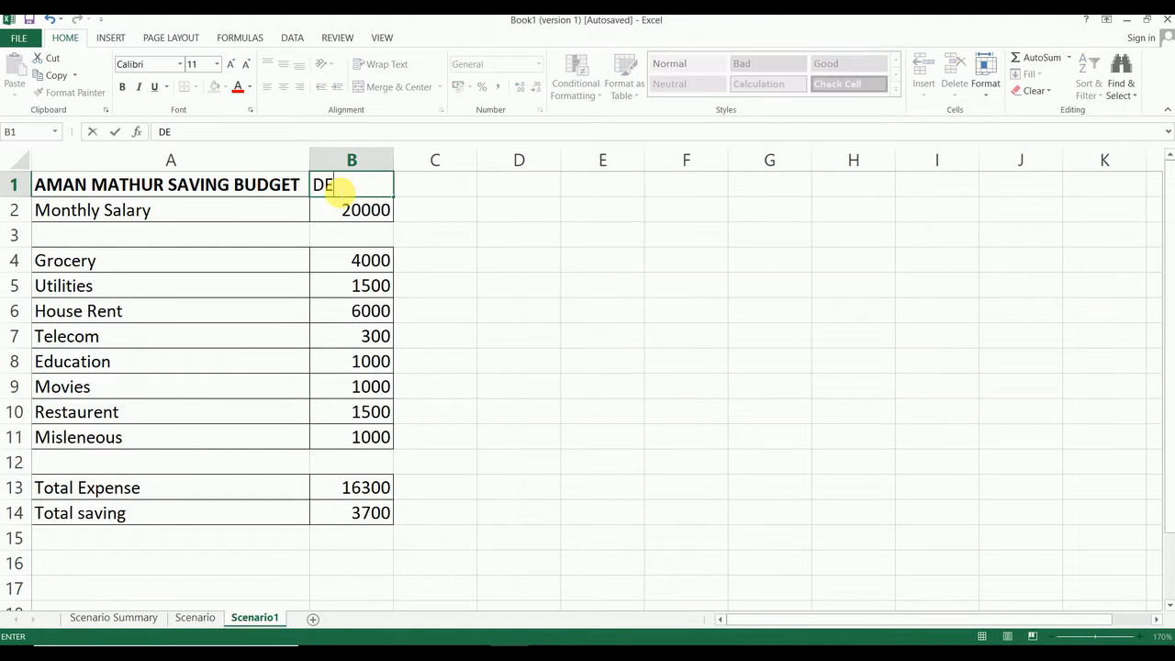
type("LHI")
key("Return")
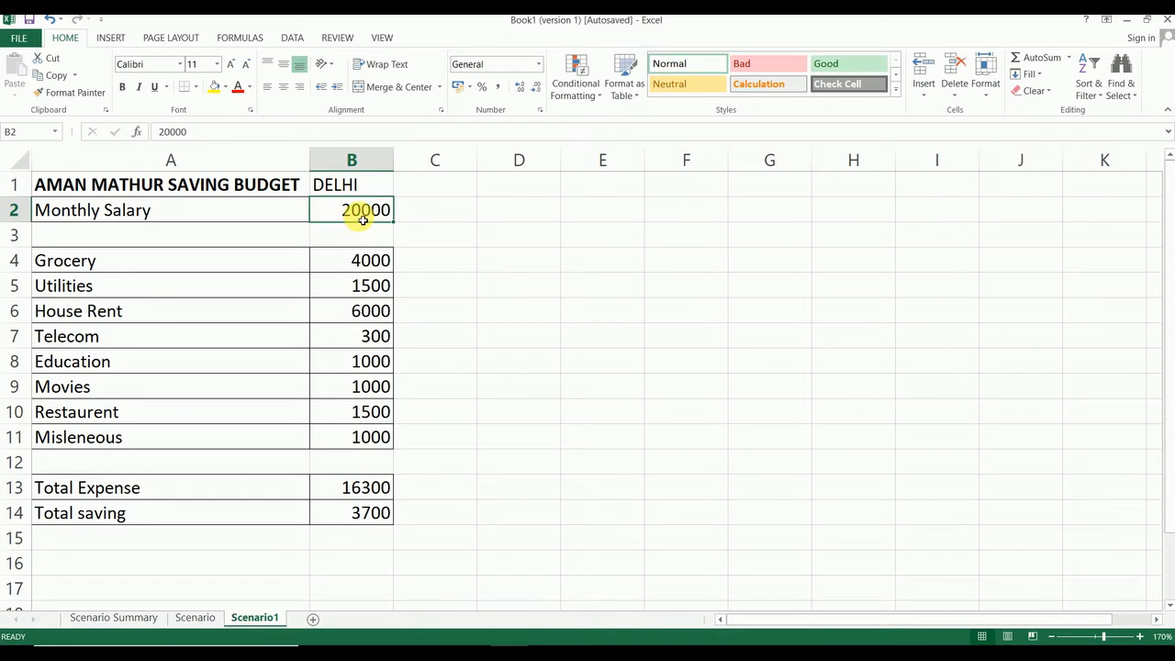
left_click(370, 518)
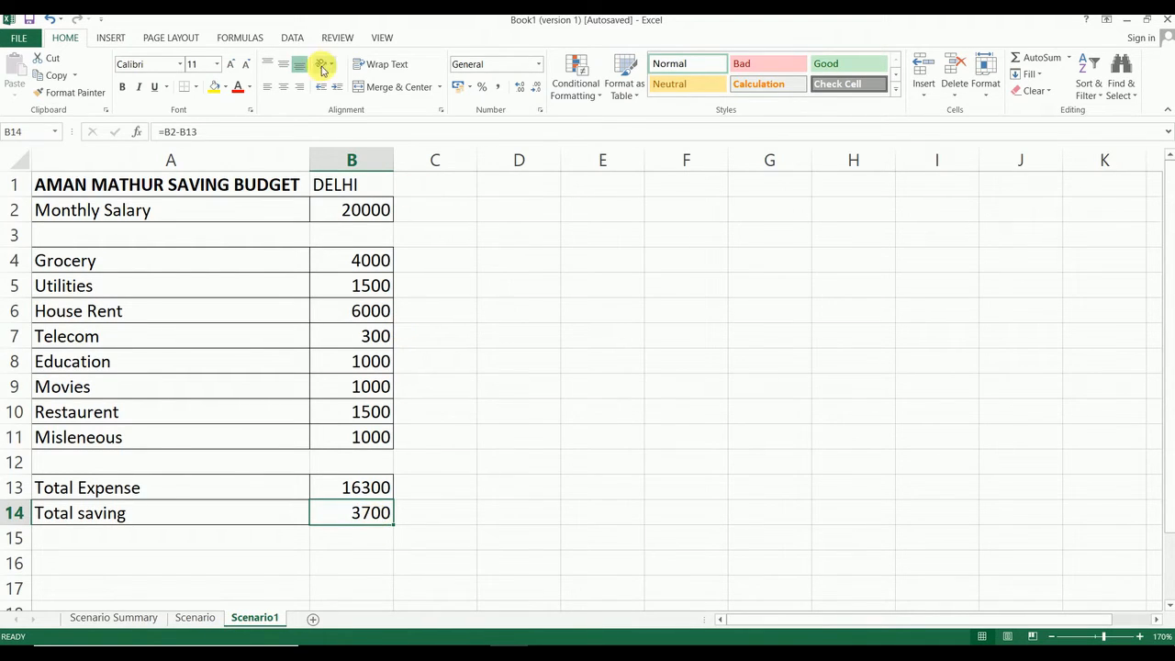
left_click(294, 38)
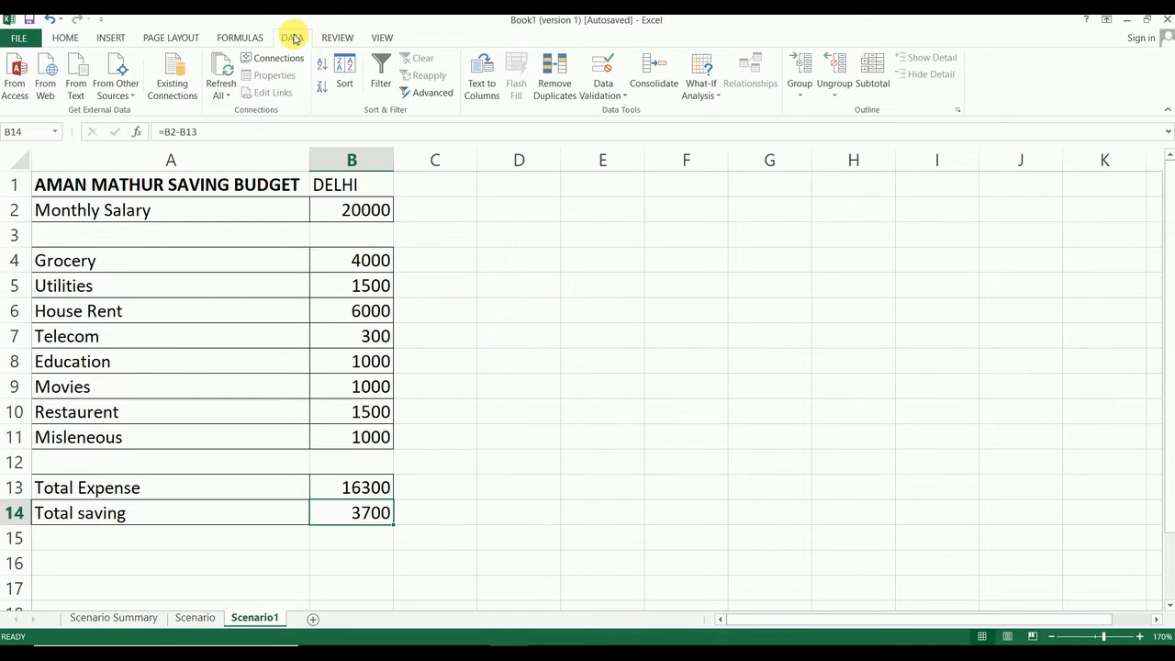
left_click(705, 95)
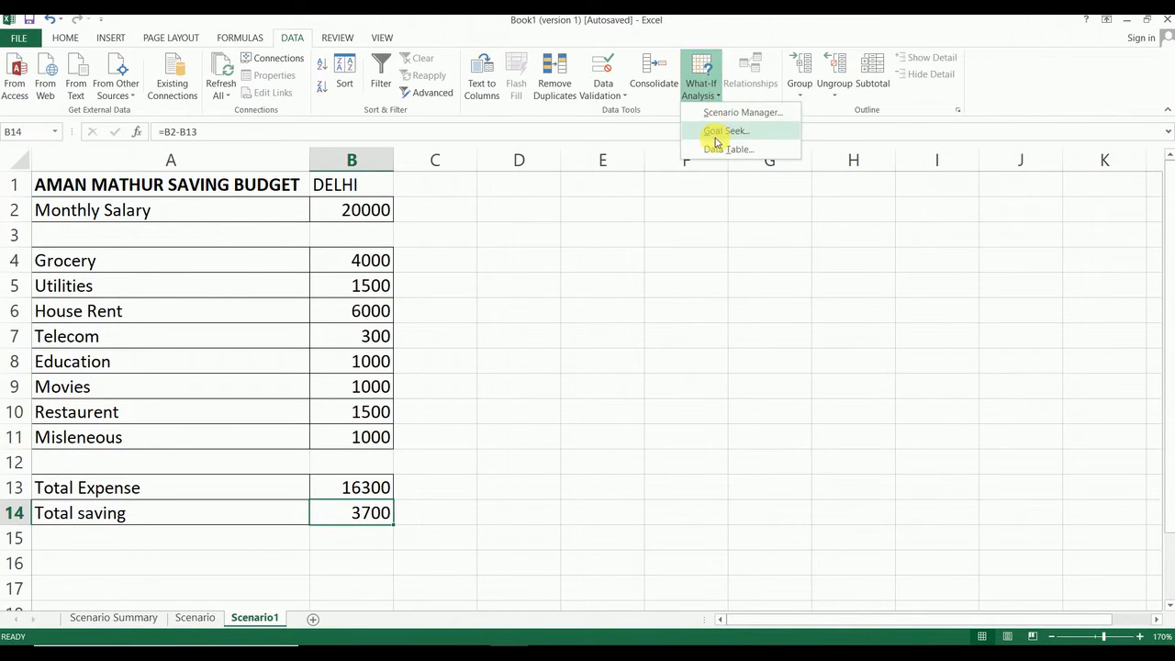
left_click(143, 213)
Create a defined name for the Monthly Salary value in A2:B2 from its left column label
left_click(143, 213)
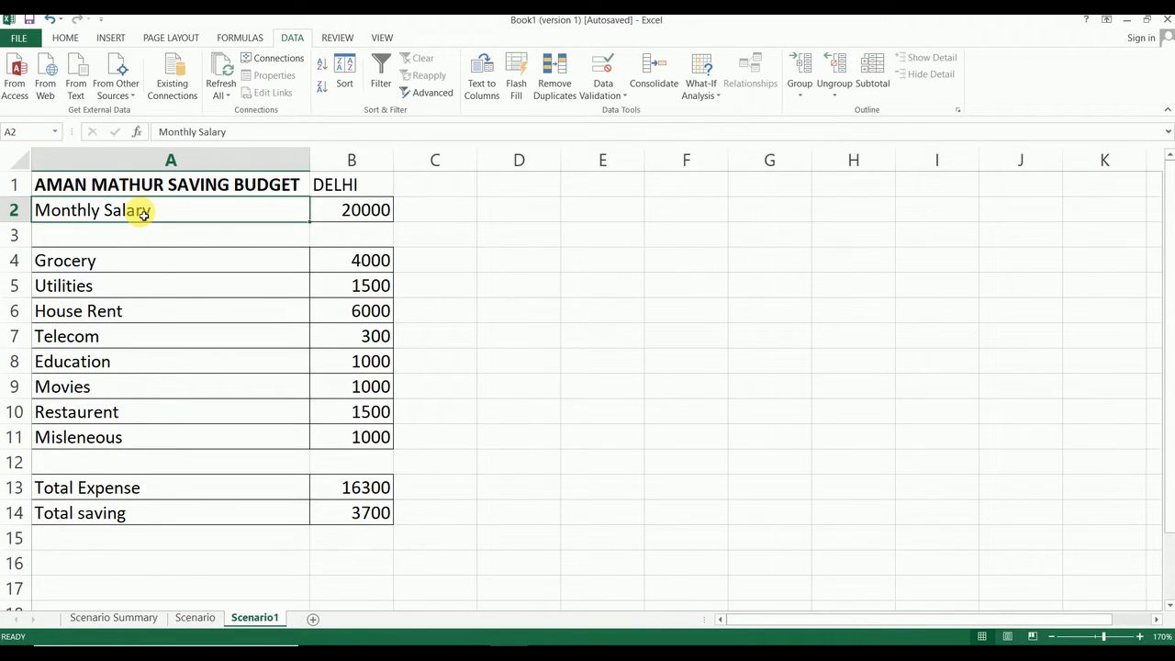
key("shift+Right")
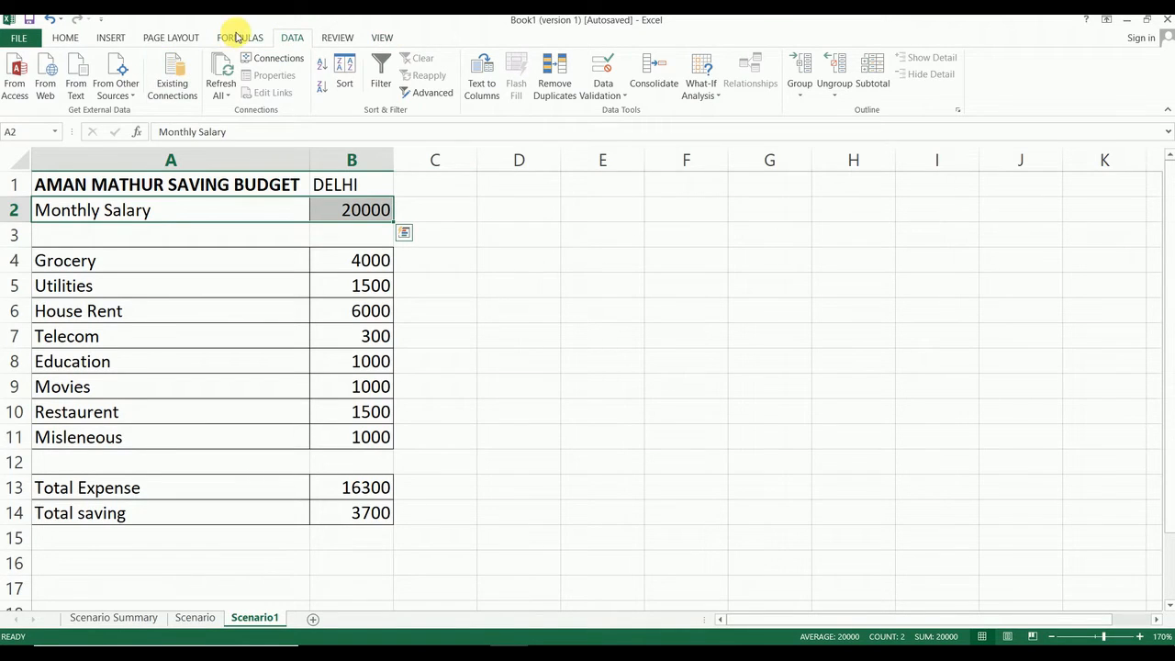
left_click(237, 40)
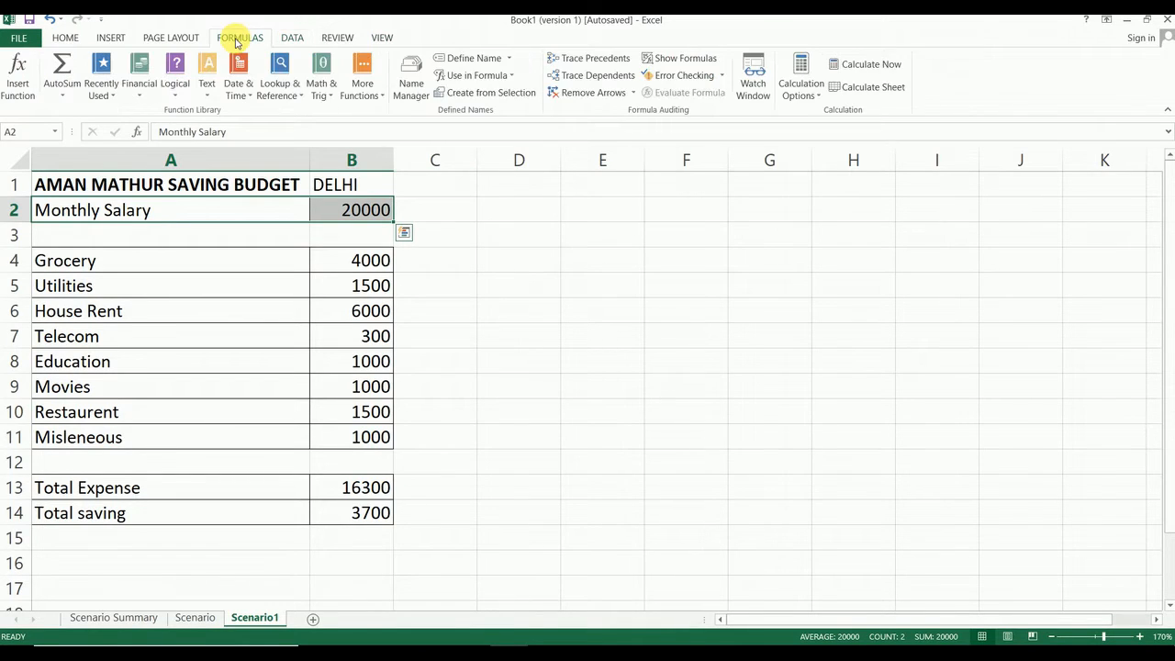
left_click(66, 41)
left_click(238, 38)
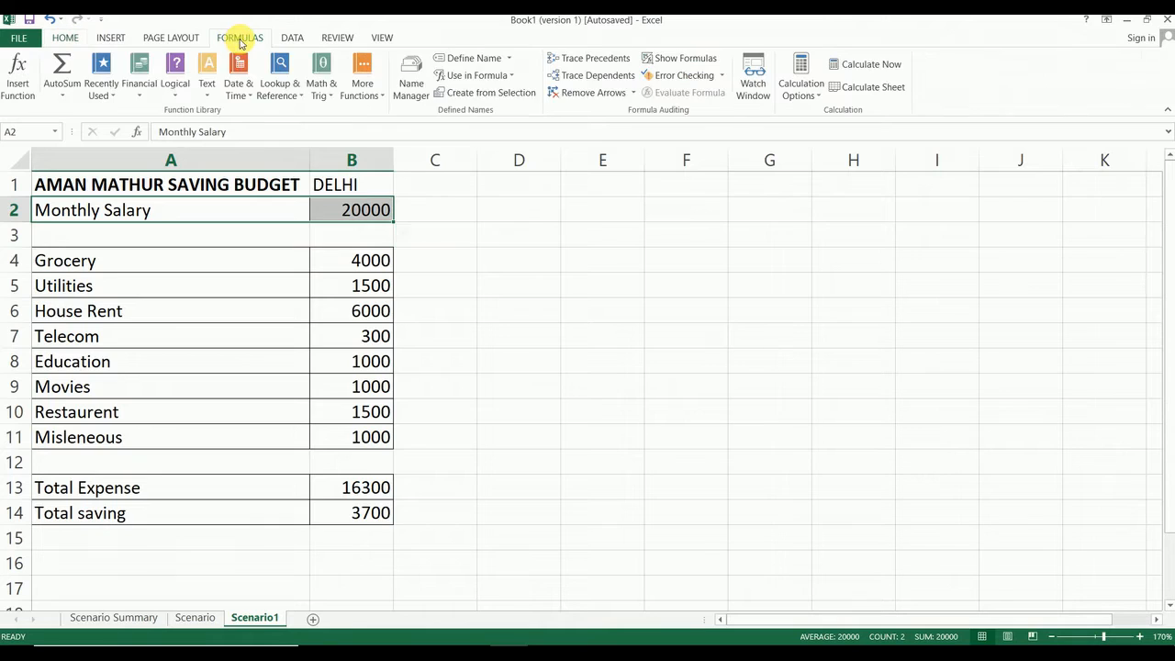
left_click(423, 105)
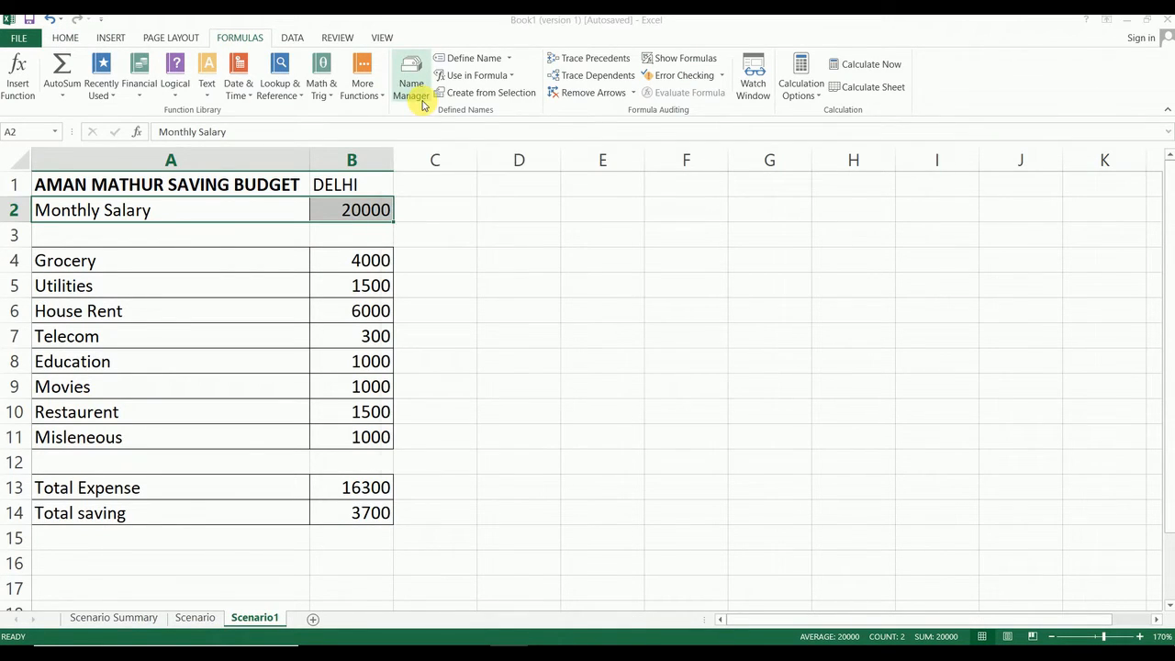
key("Escape")
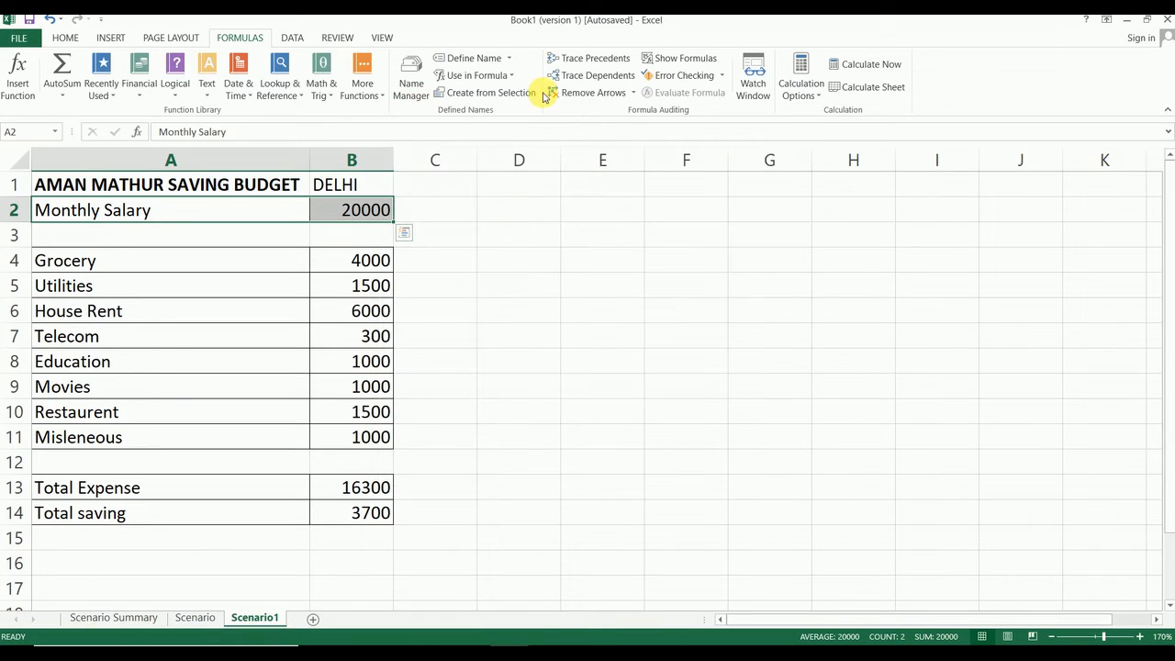
left_click(489, 93)
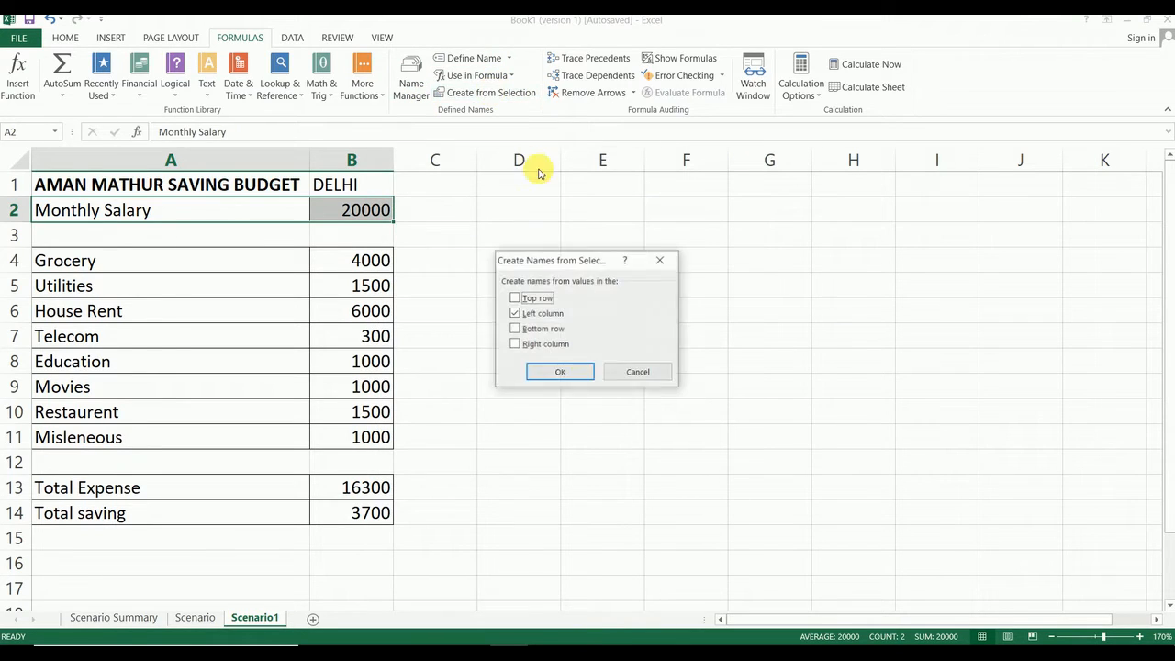
left_click(560, 373)
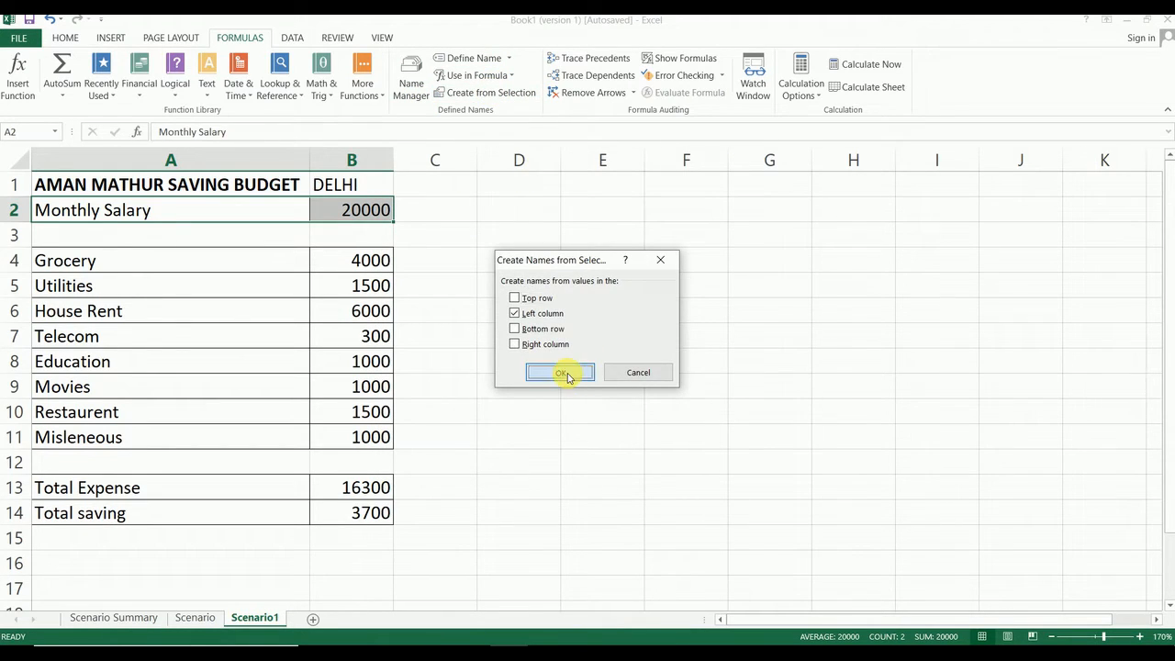
Create defined names for the expense values in A4:B11, Grocery to Misleneous, from their left column labels
left_click(130, 262)
key("shift+Down")
key("shift+Down")
key("shift+Down")
key("shift+Down")
key("shift+Down")
key("shift+Down")
key("shift+Down")
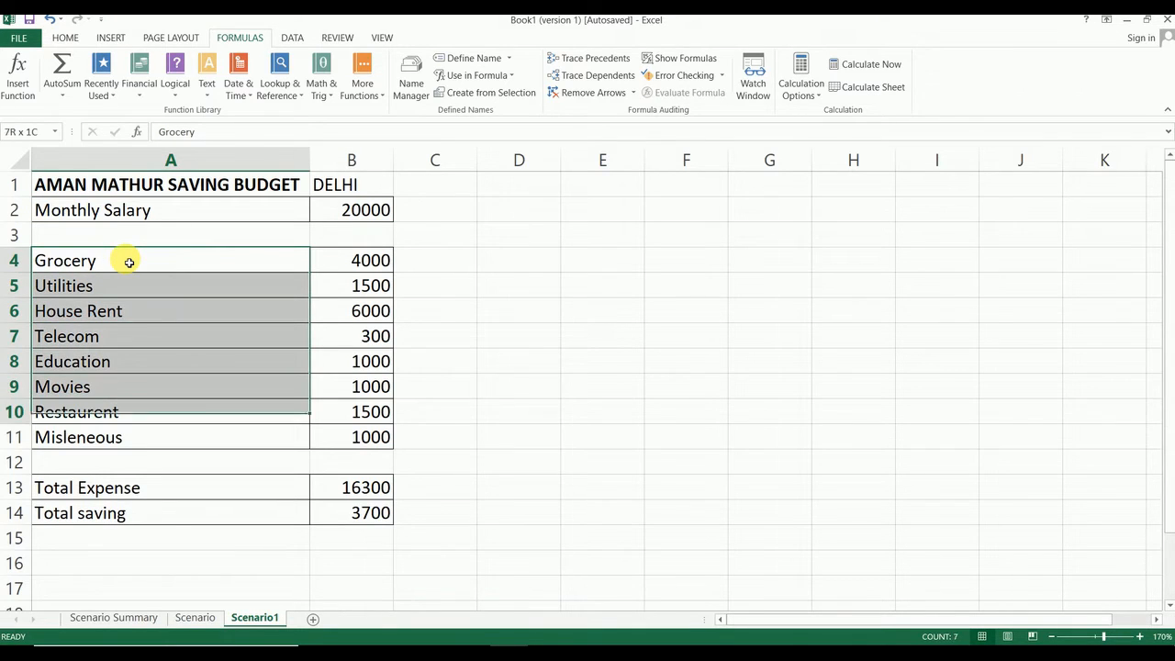
key("shift+Right")
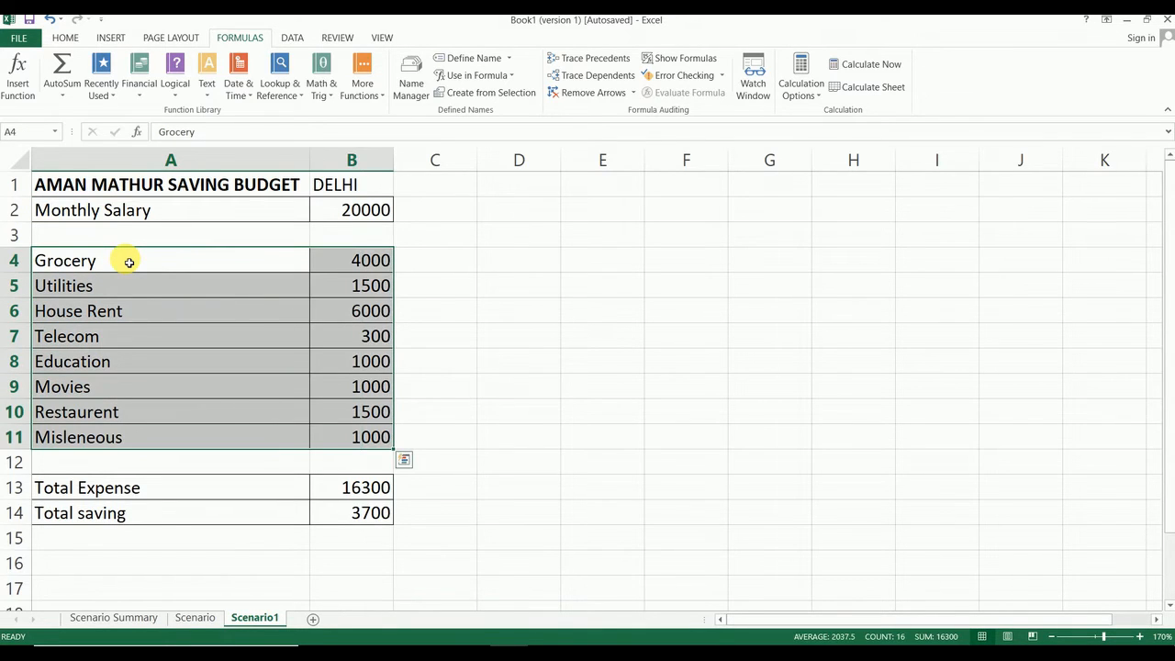
left_click(517, 92)
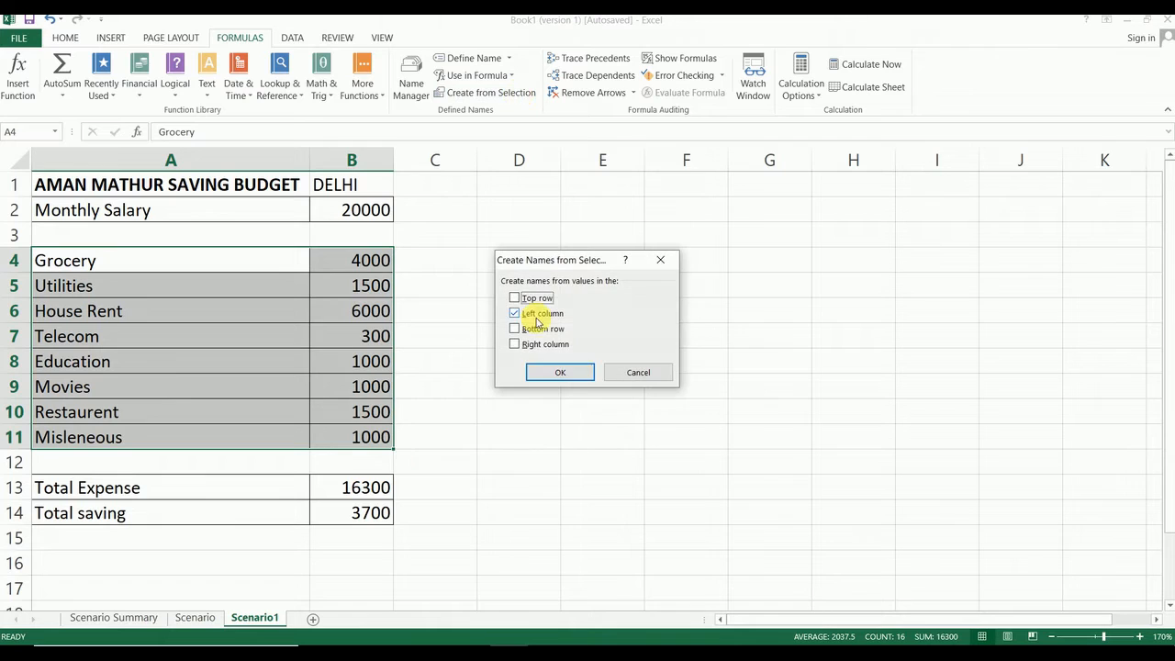
left_click(551, 372)
Create defined names for the Total Expense and Total saving values in A13:B14 from their left column labels
left_click(140, 490)
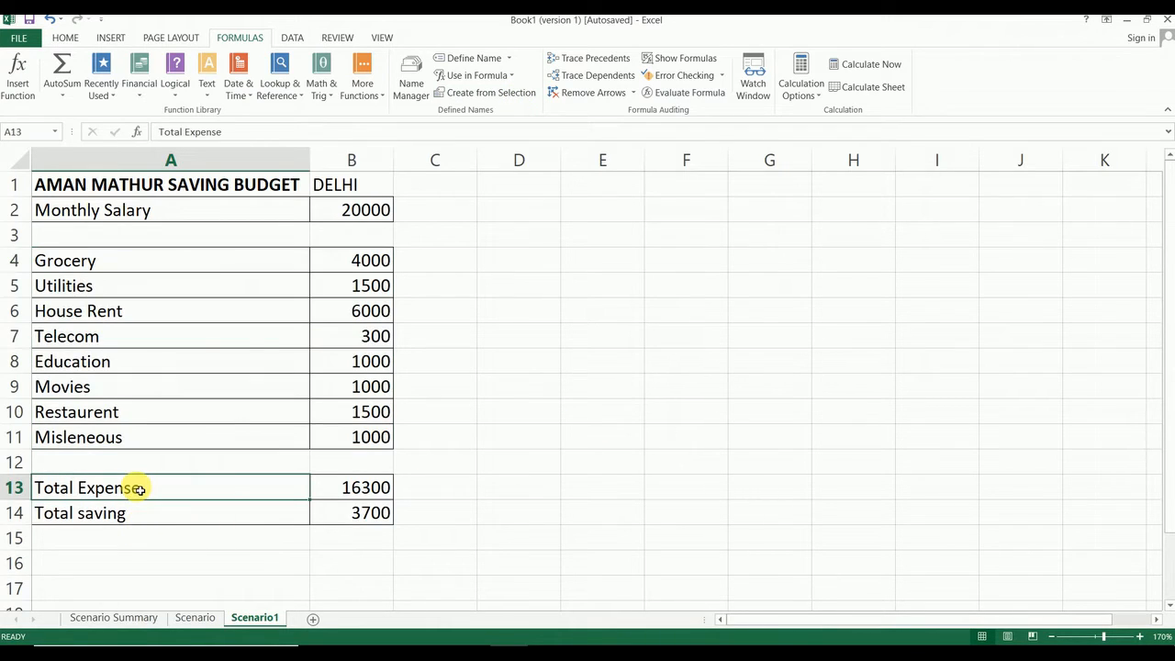
key("shift+Down")
key("shift+Right")
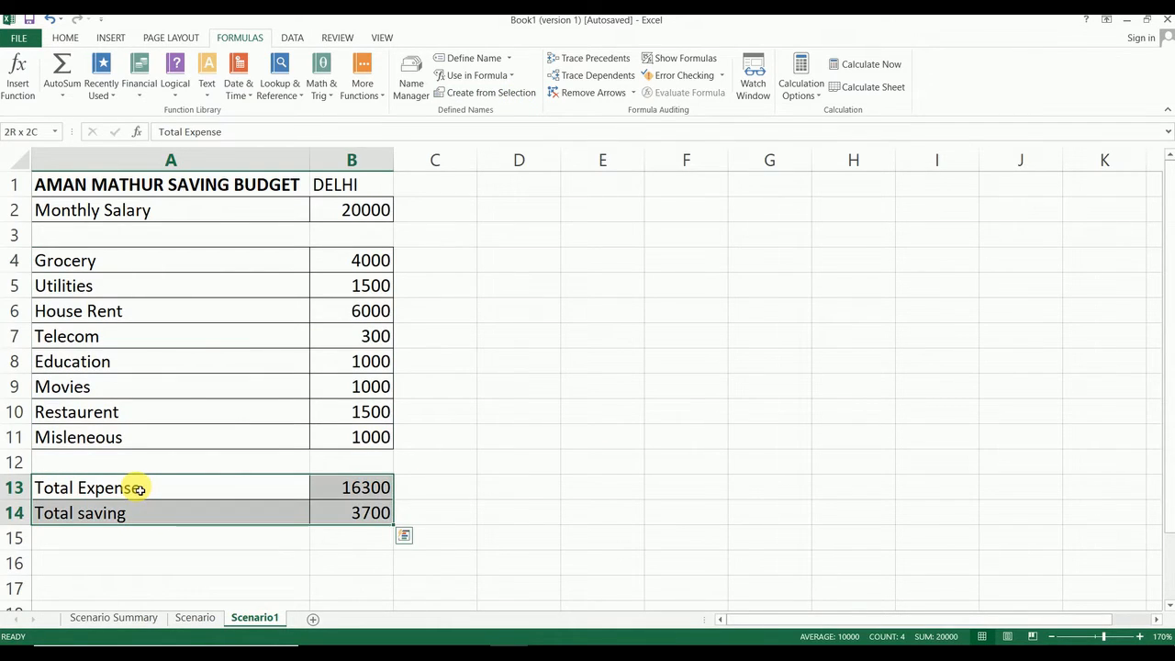
left_click(518, 96)
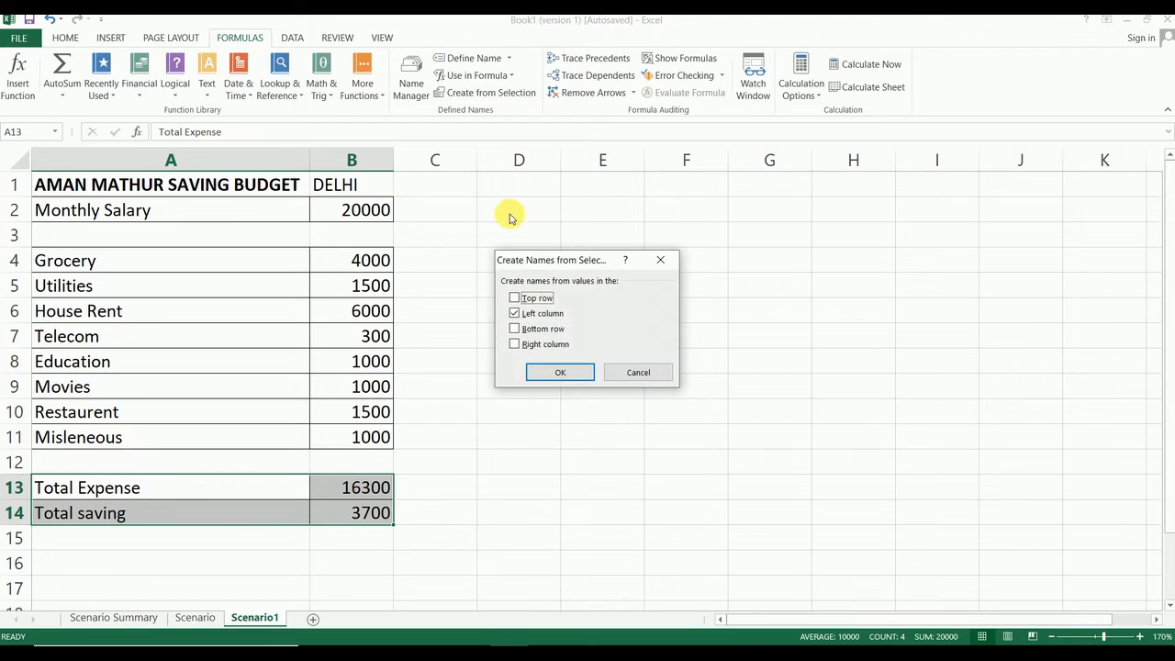
left_click(555, 371)
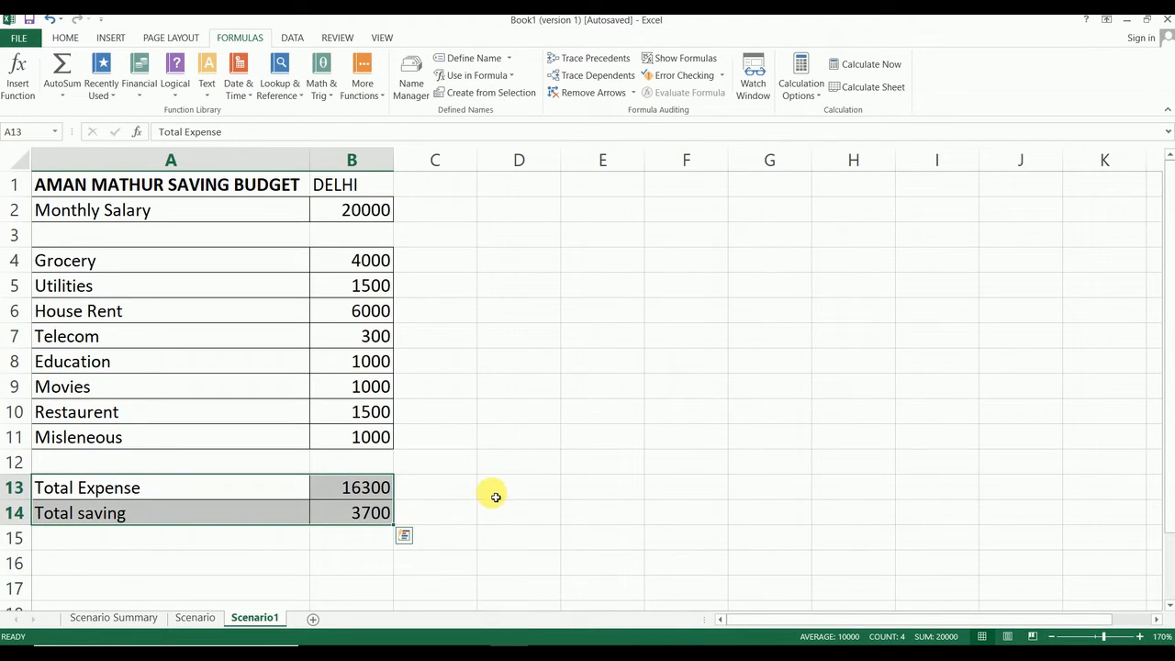
Start a new scenario in Scenario Manager, named with the budget owner's first name followed by _SALARY_DELHI
left_click(368, 523)
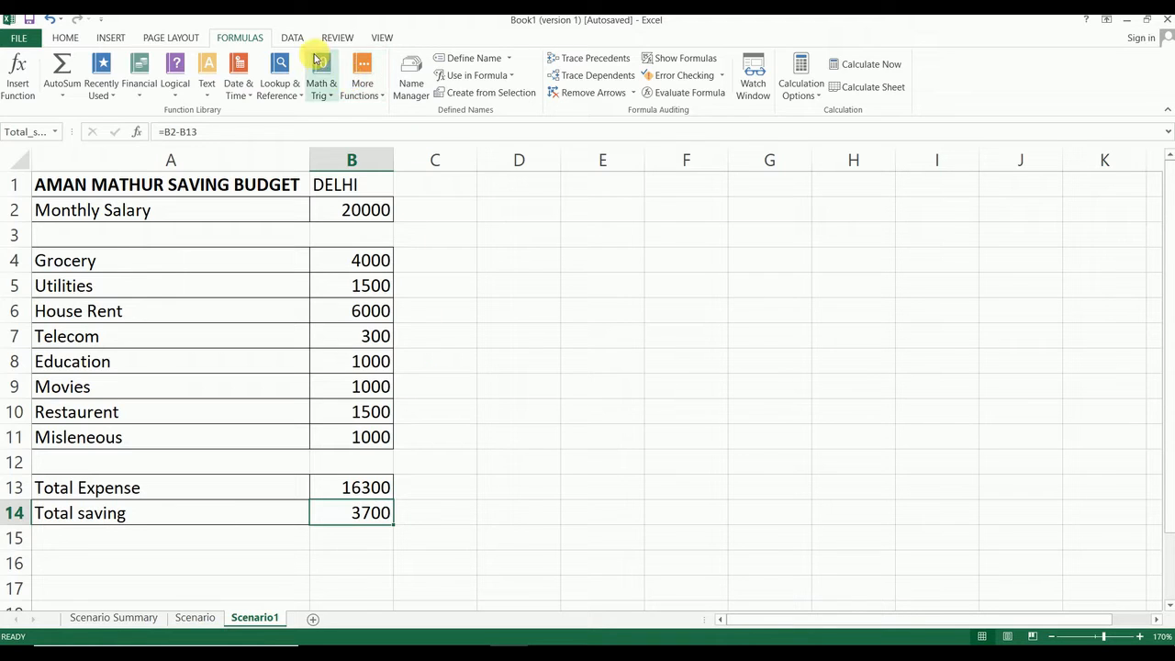
left_click(292, 38)
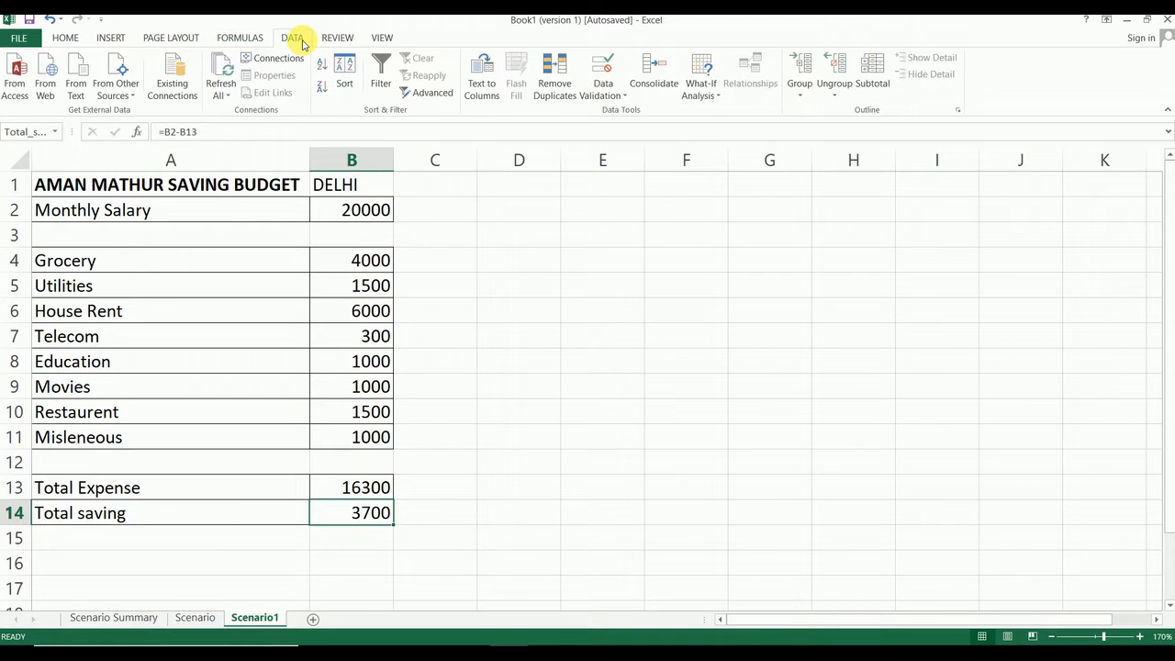
left_click(706, 101)
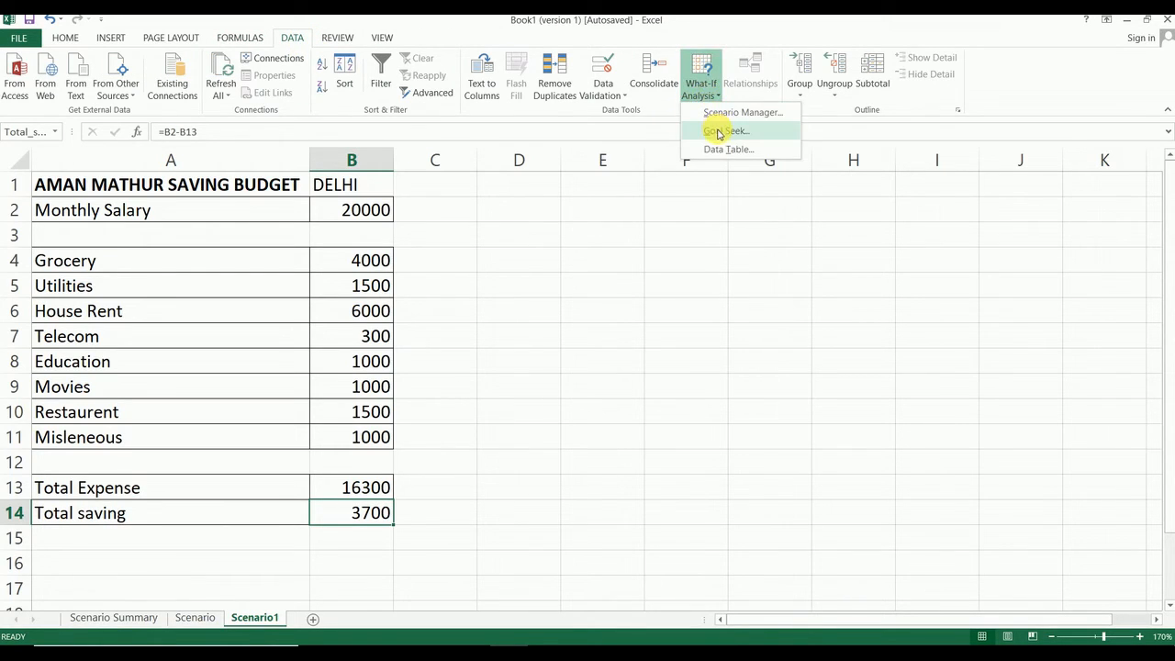
left_click(727, 113)
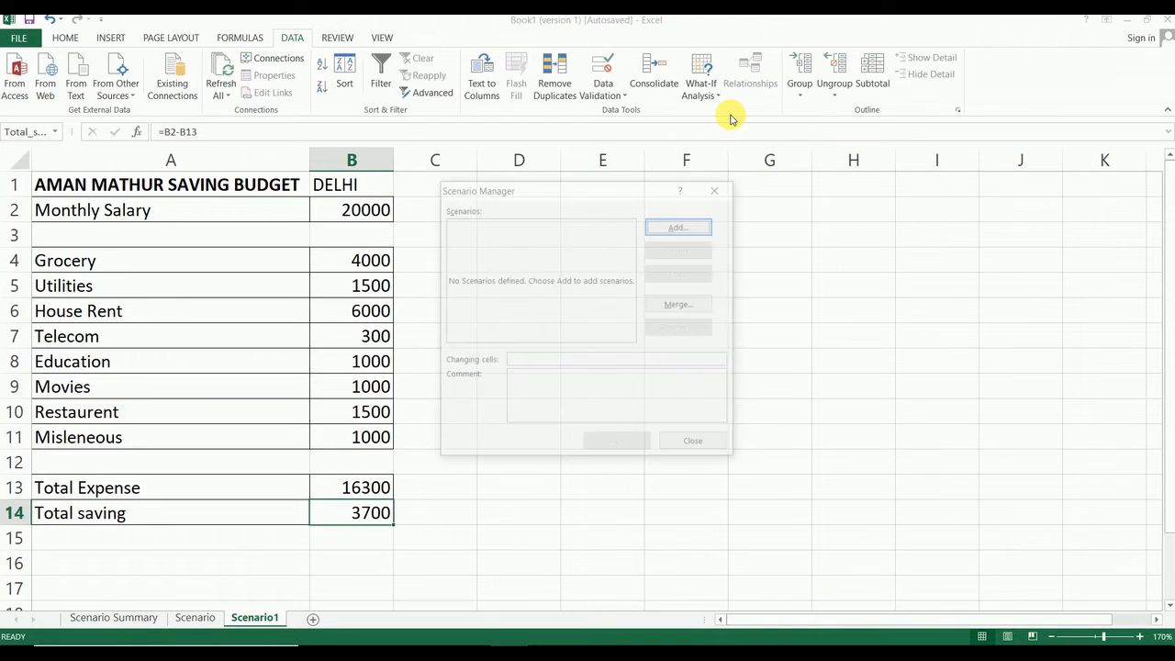
left_click(676, 228)
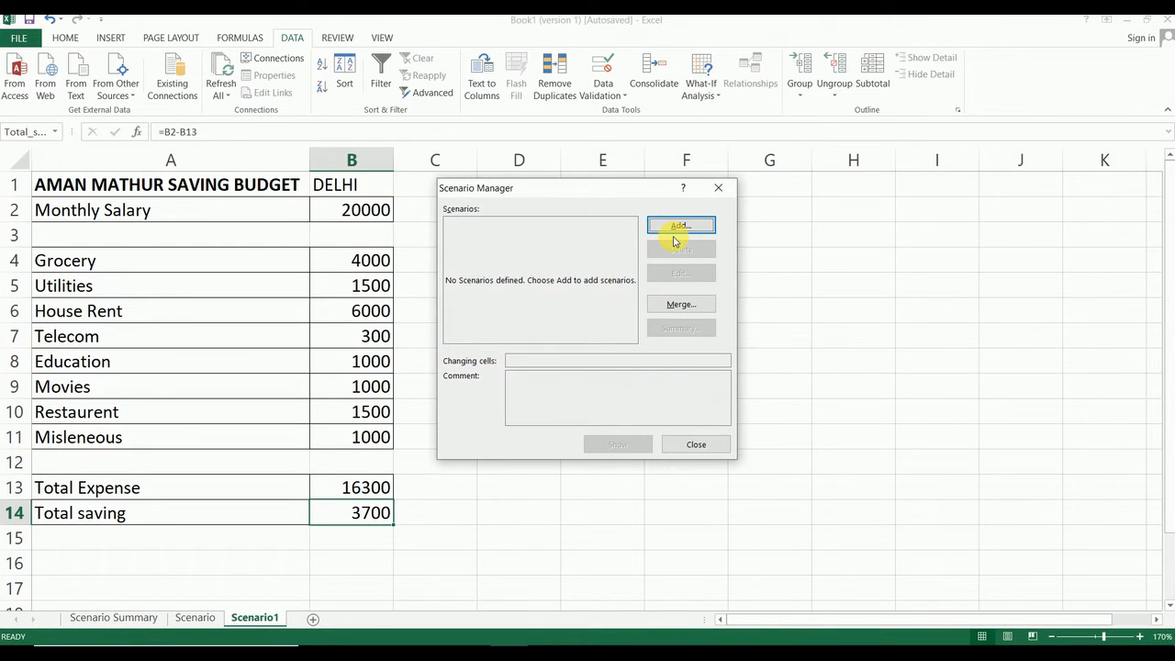
left_click(675, 239)
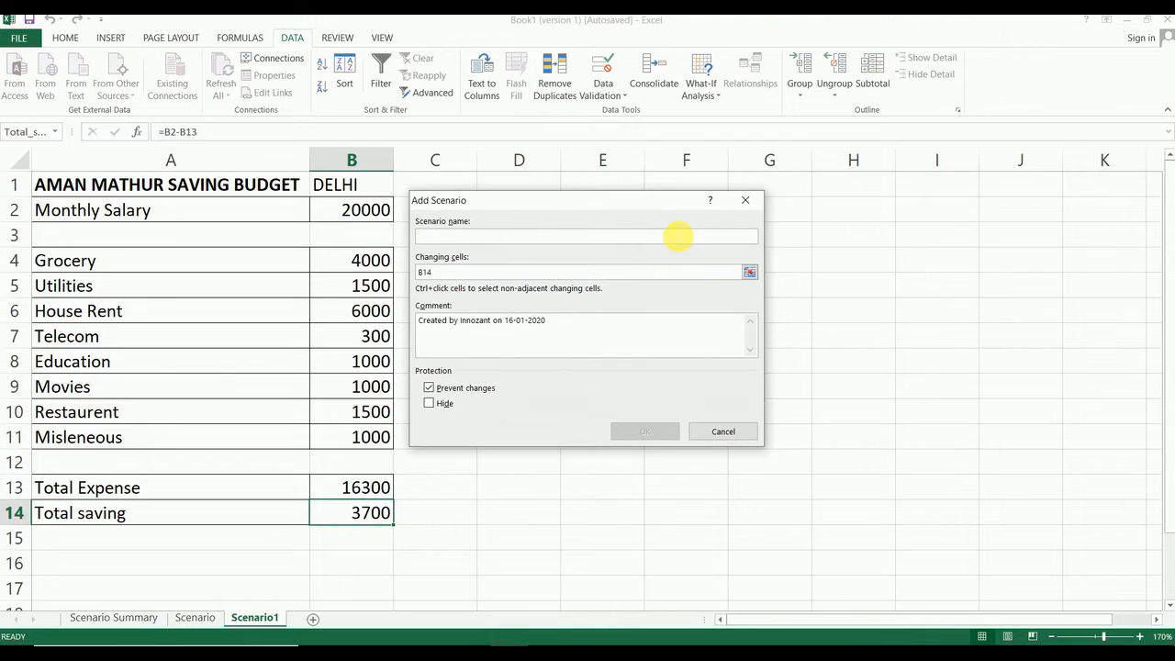
type("AMAN_SALARY_DELHI")
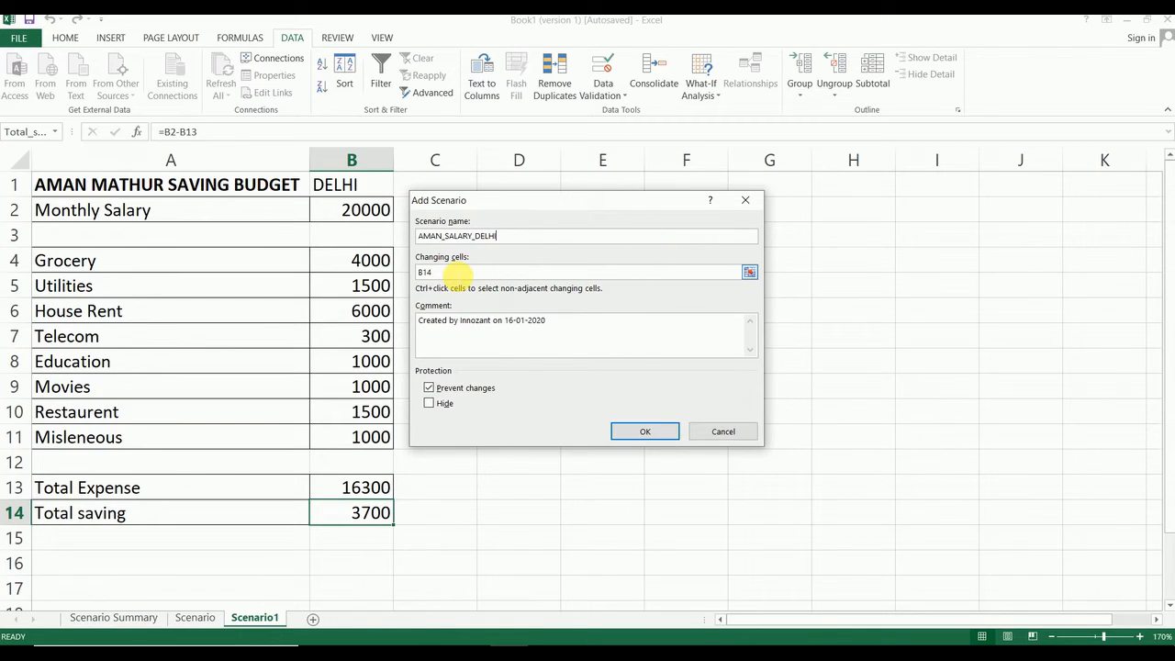
Set the Delhi scenario's changing cells to $B$2,$B$4:$B$11 and save it with the current budget values
left_click(456, 273)
key("BackSpace")
key("BackSpace")
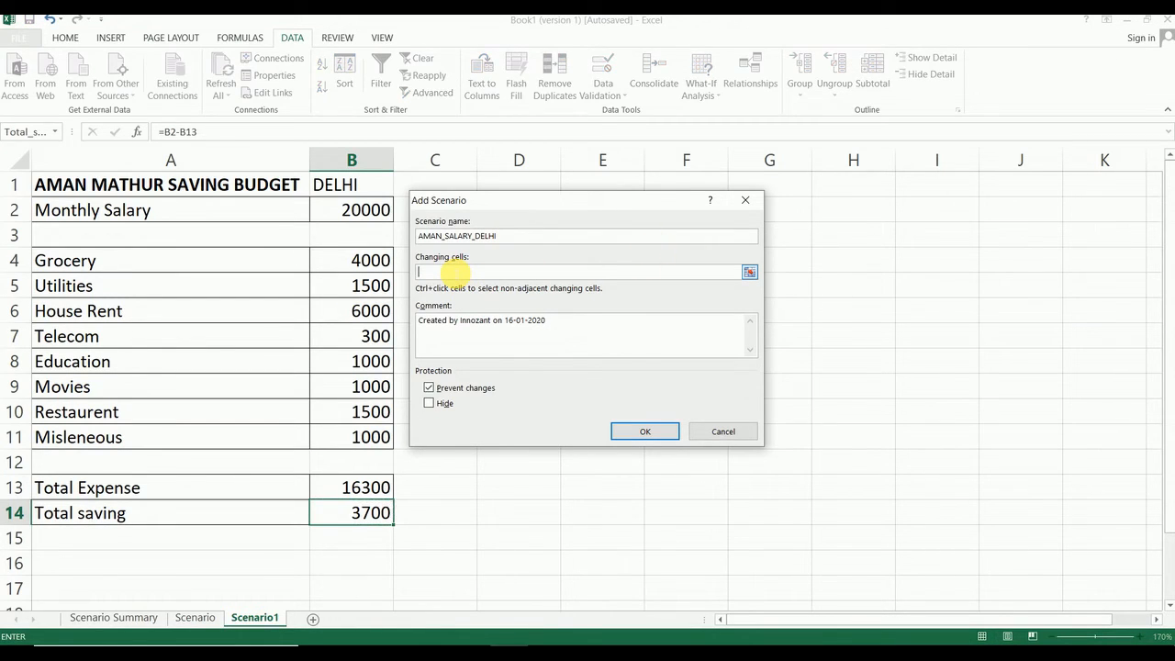
left_click(365, 215)
type(",$B$4")
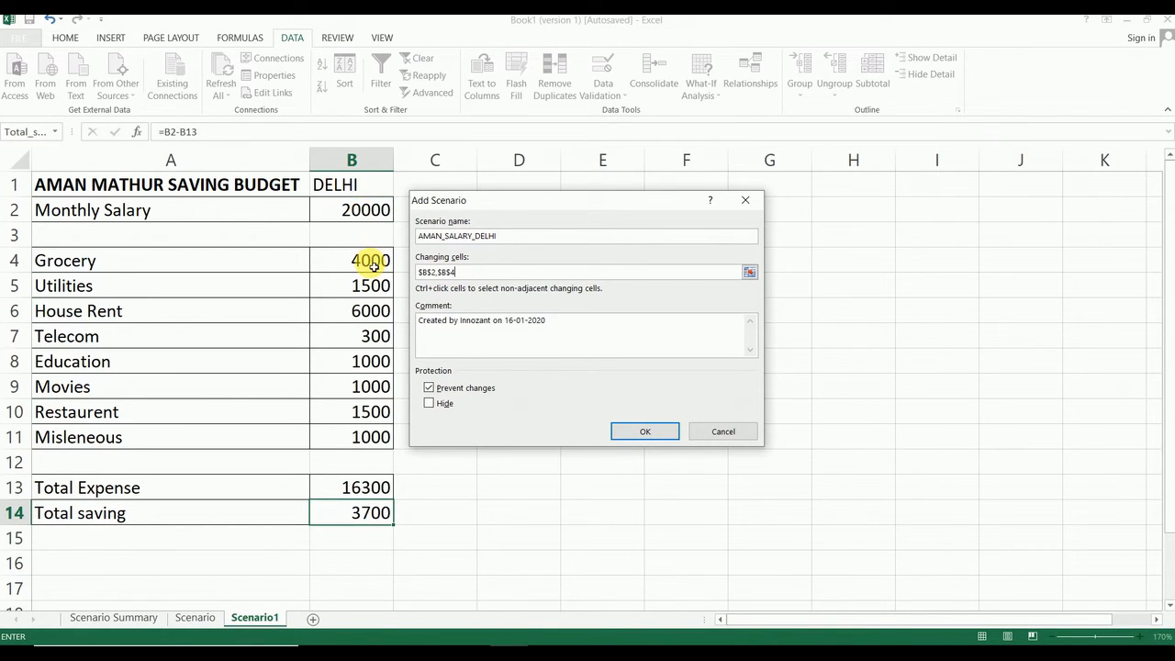
left_click_drag(374, 265, 369, 438)
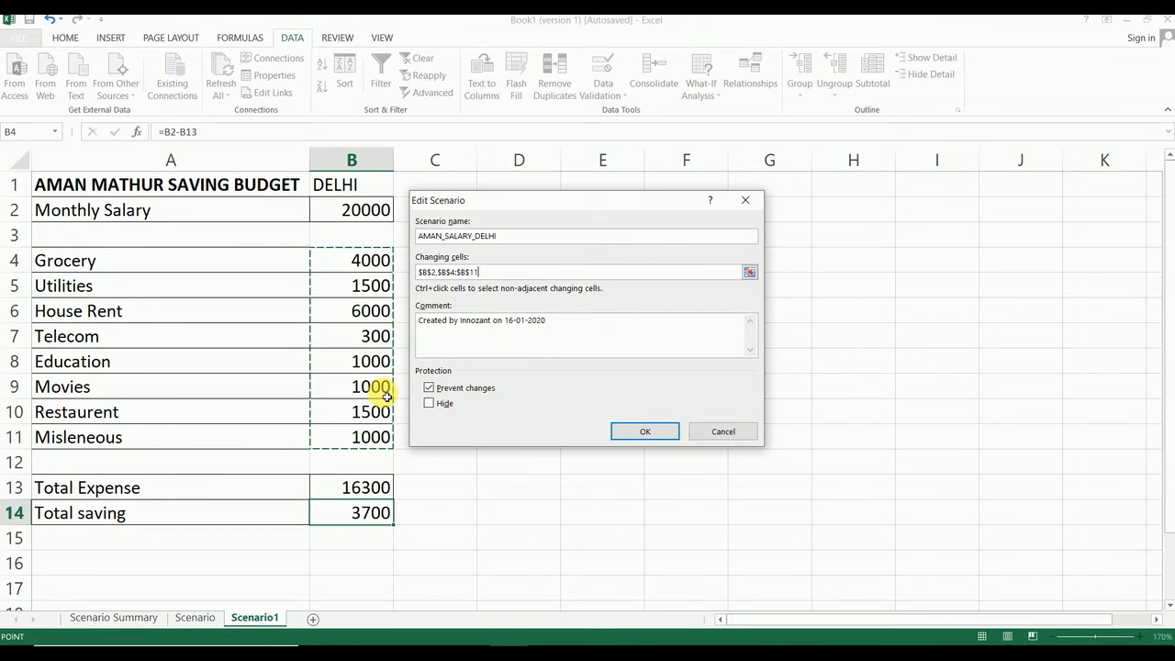
left_click(630, 431)
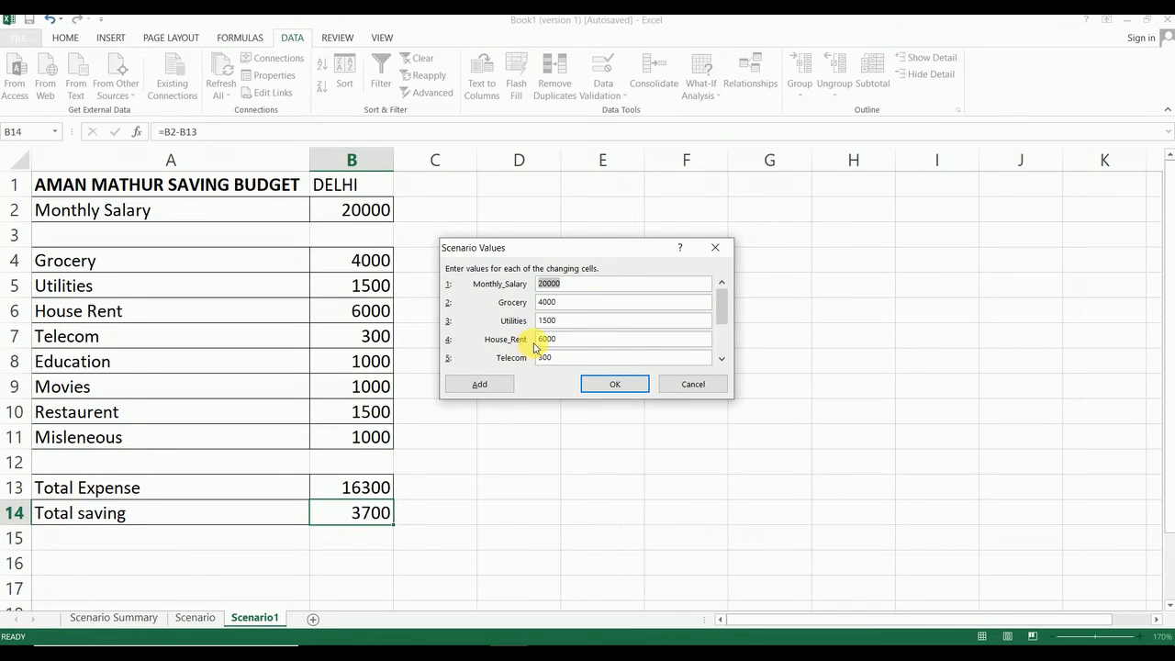
left_click(608, 383)
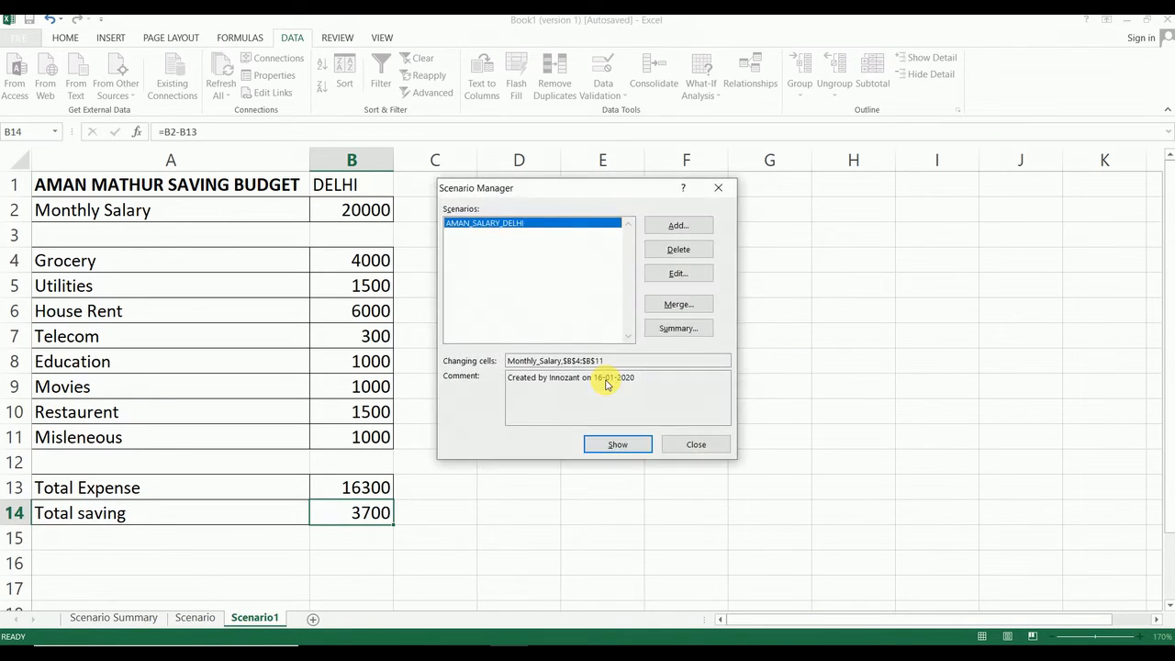
Add a second scenario, named with the owner's first name followed by _SALARY_BANGLORE, using changing cells B2,B4:B11
left_click(680, 229)
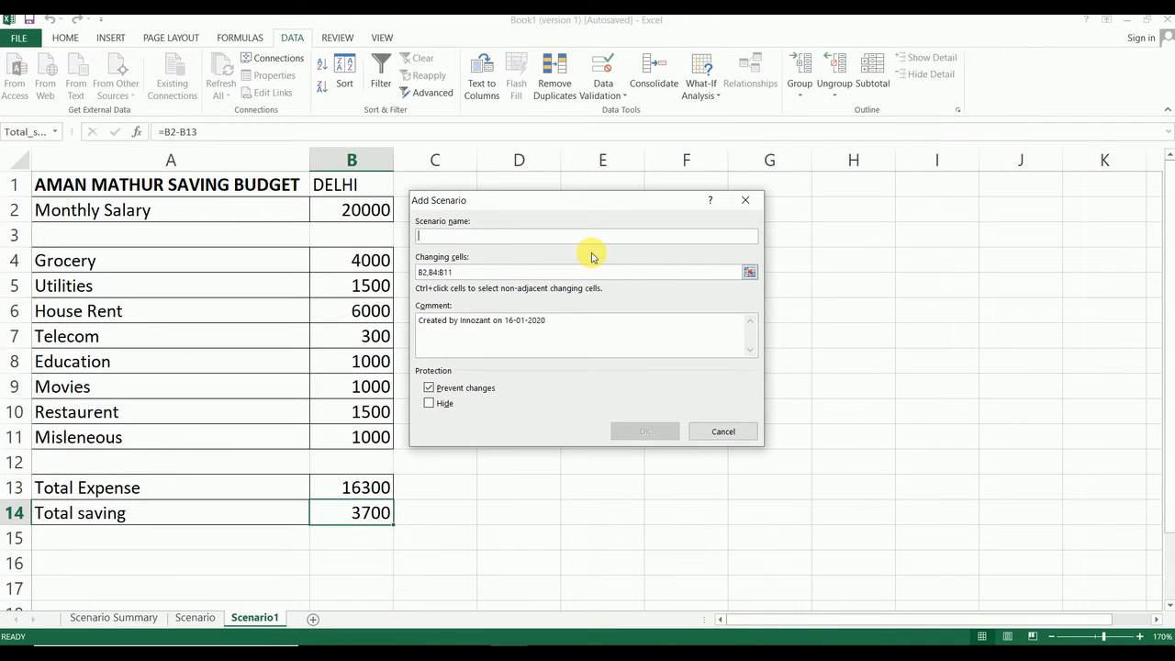
type("AMAN")
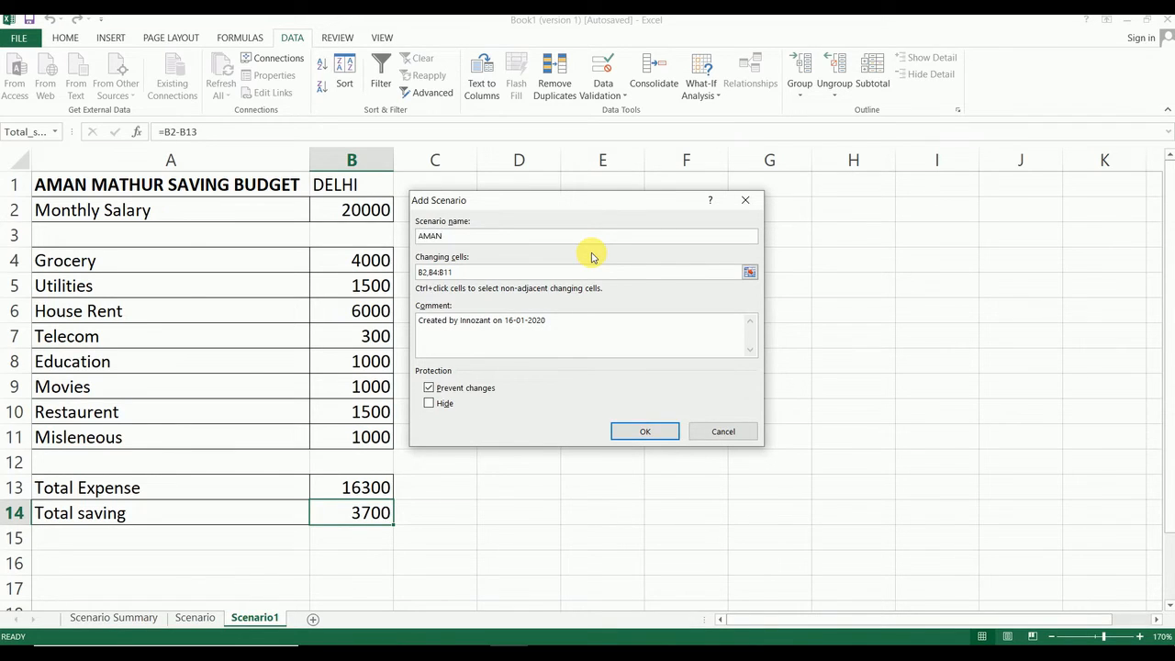
type("_SALARY_BANGLORE")
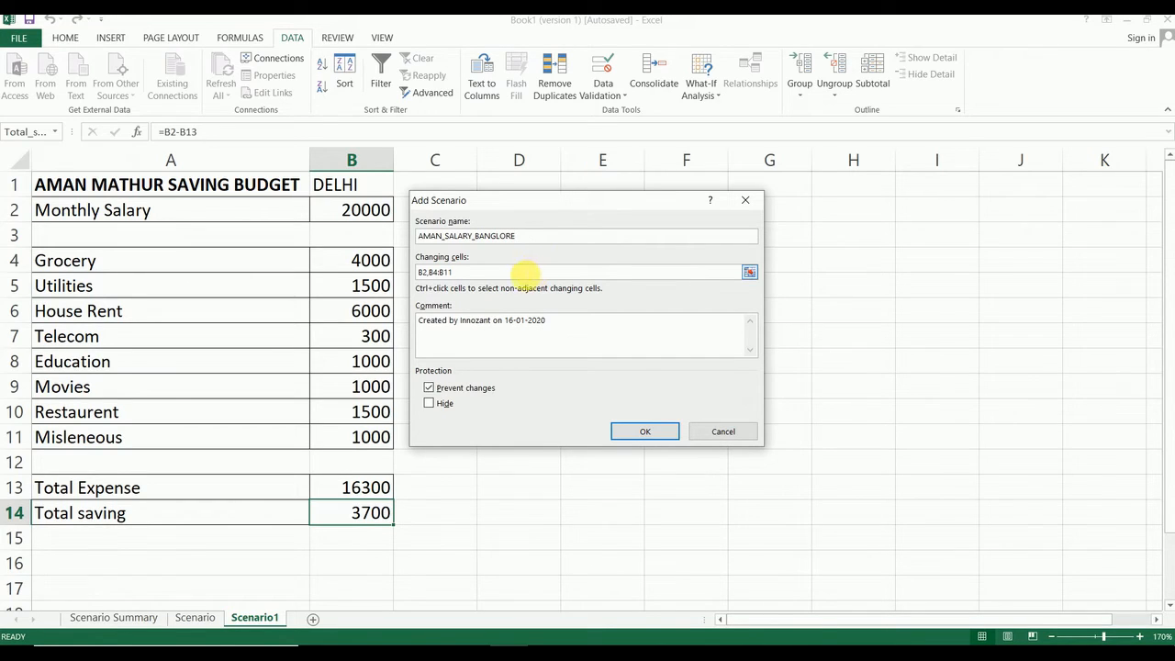
left_click(494, 272)
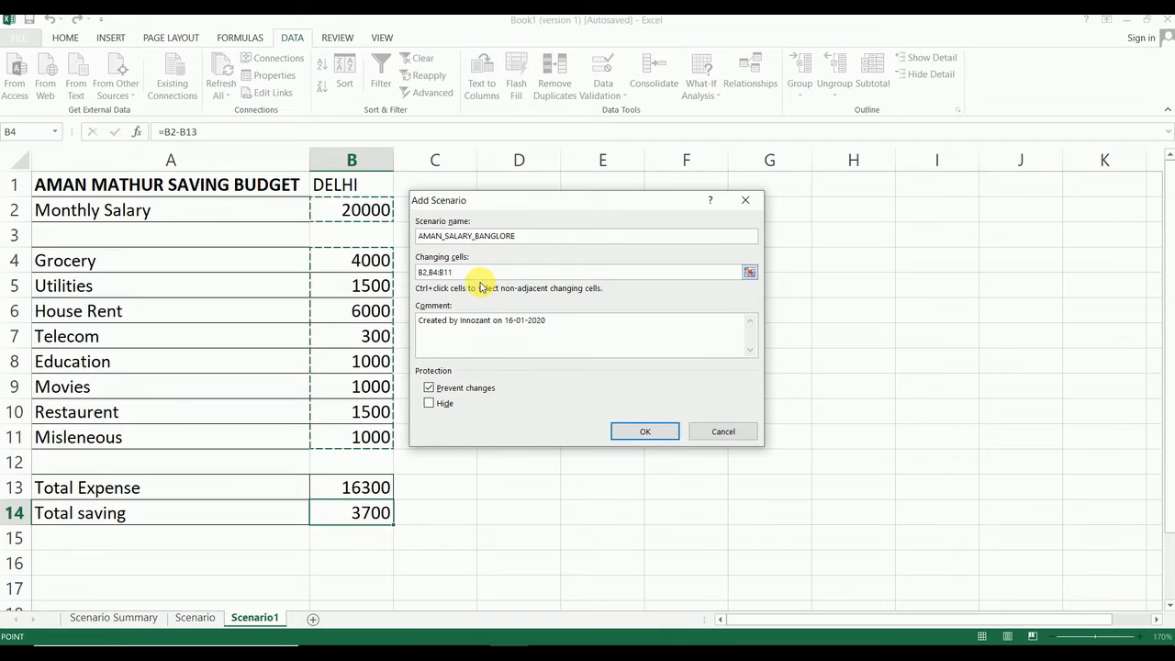
left_click(633, 432)
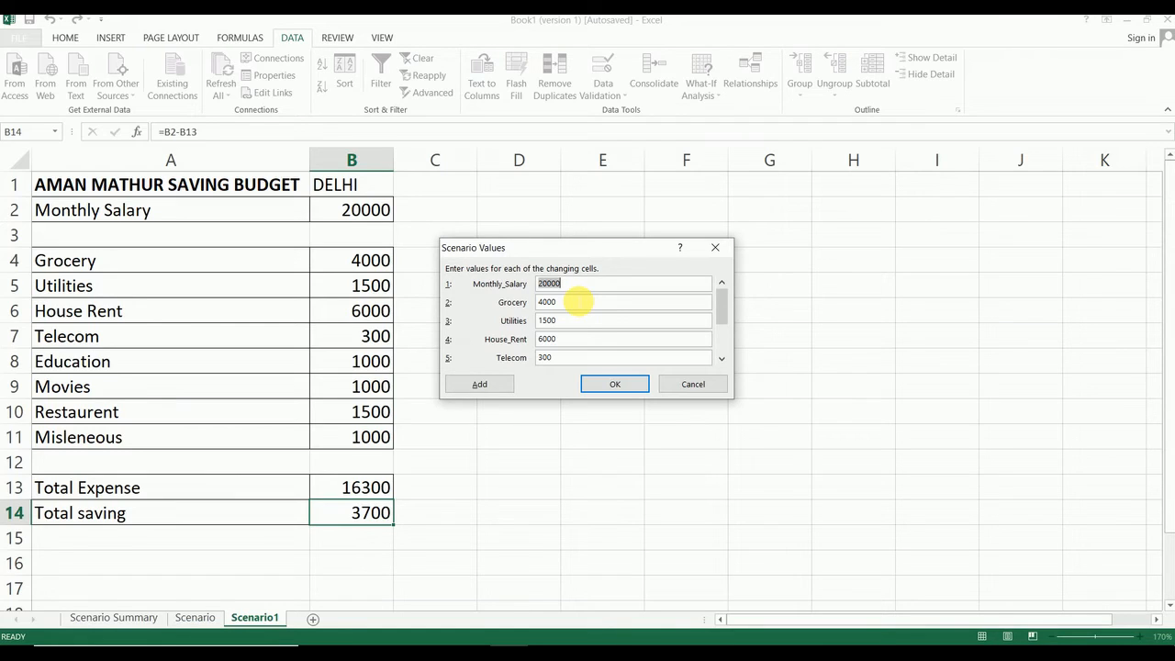
Set Monthly_Salary to 40000 and Grocery to 7000 in the Banglore scenario's values
key("BackSpace")
type("40000")
left_click(569, 307)
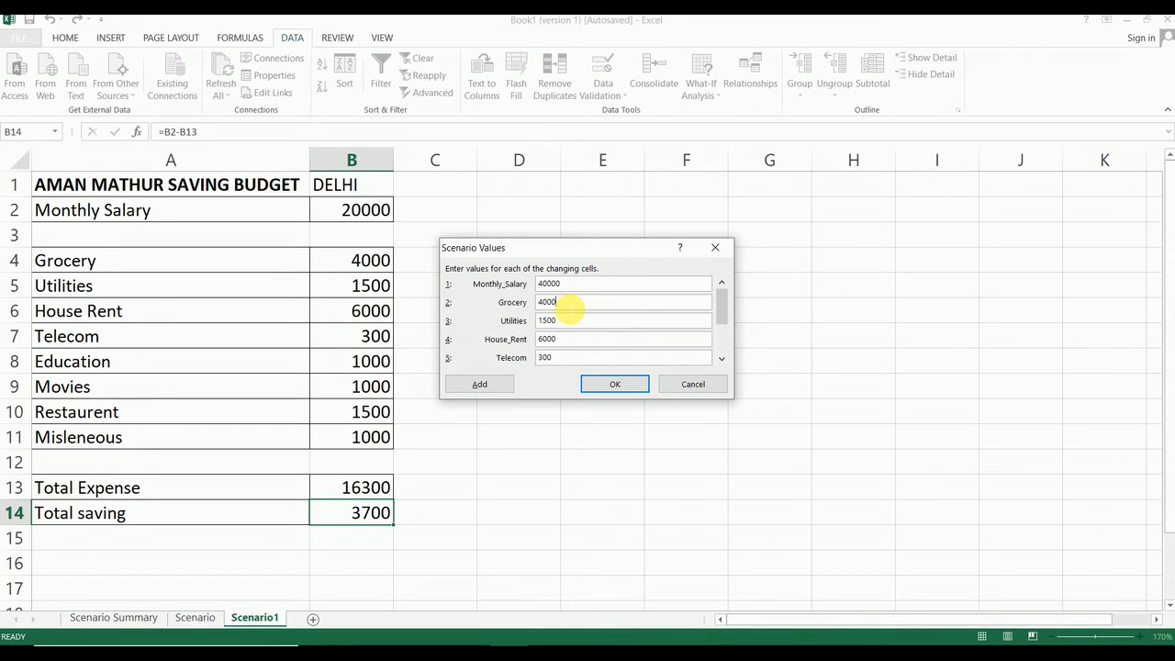
key("BackSpace")
key("BackSpace")
key("BackSpace")
key("BackSpace")
type("6")
type("7000")
key("Tab")
Set Utilities to 2500 and House_Rent to 12000 for the Banglore scenario, keeping the Telecom value
type("2500")
key("Tab")
type("10")
key("BackSpace")
type("2000")
key("Tab")
key("Tab")
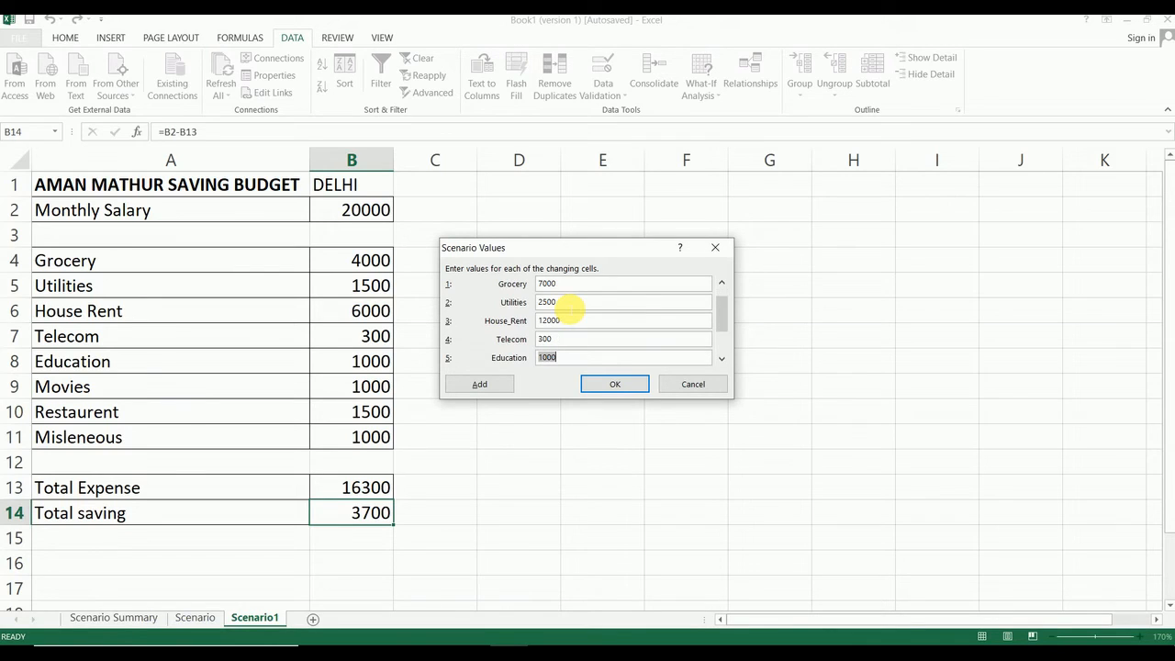
Set Education to 2500 in the Banglore scenario's values
type("20")
key("BackSpace")
type("500")
key("Tab")
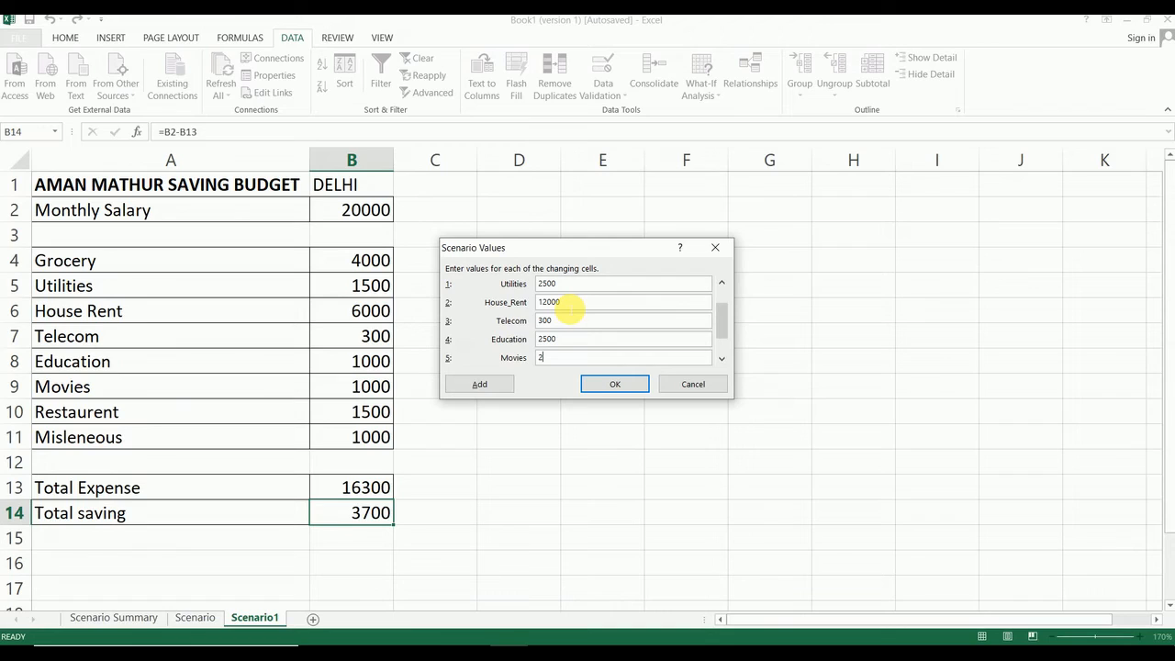
Set Movies to 3000, Restaurent to 4000 and Misleneous to 2500 in the Banglore scenario and save it
key("BackSpace")
type("3000")
key("Tab")
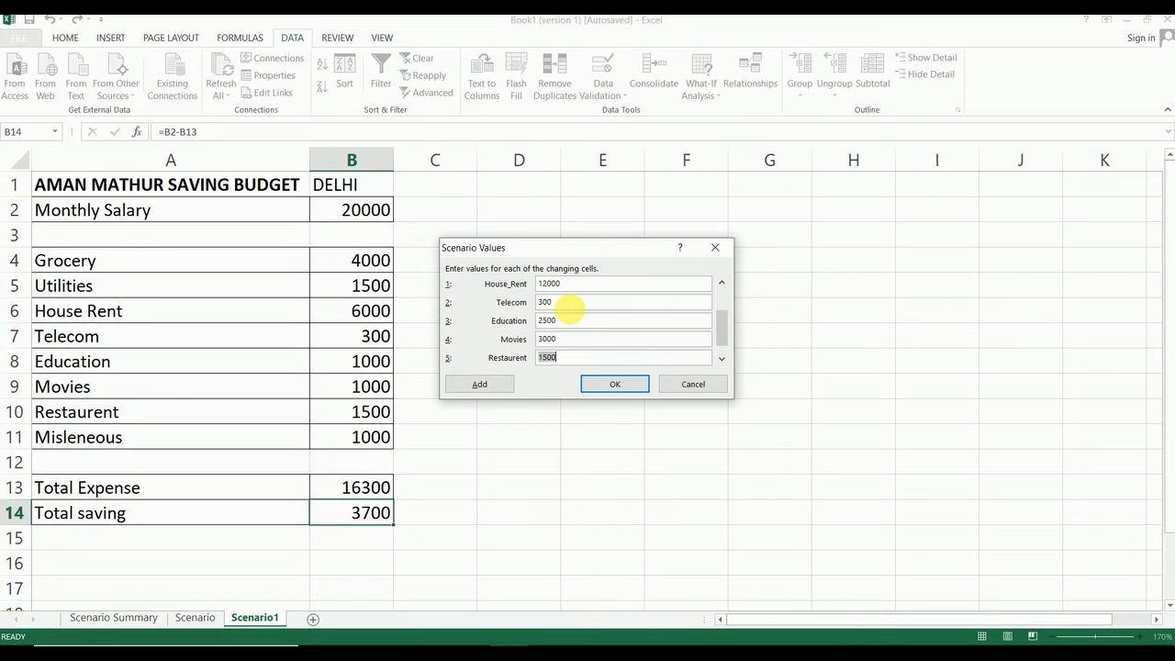
type("4000")
key("Tab")
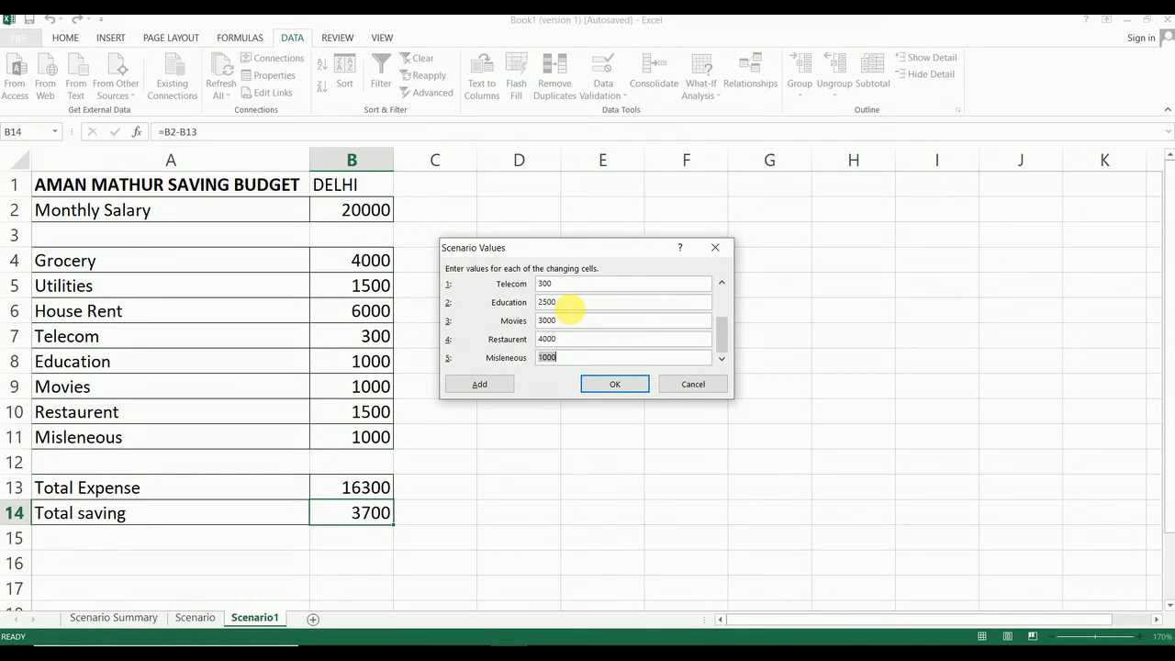
type("2500")
key("Tab")
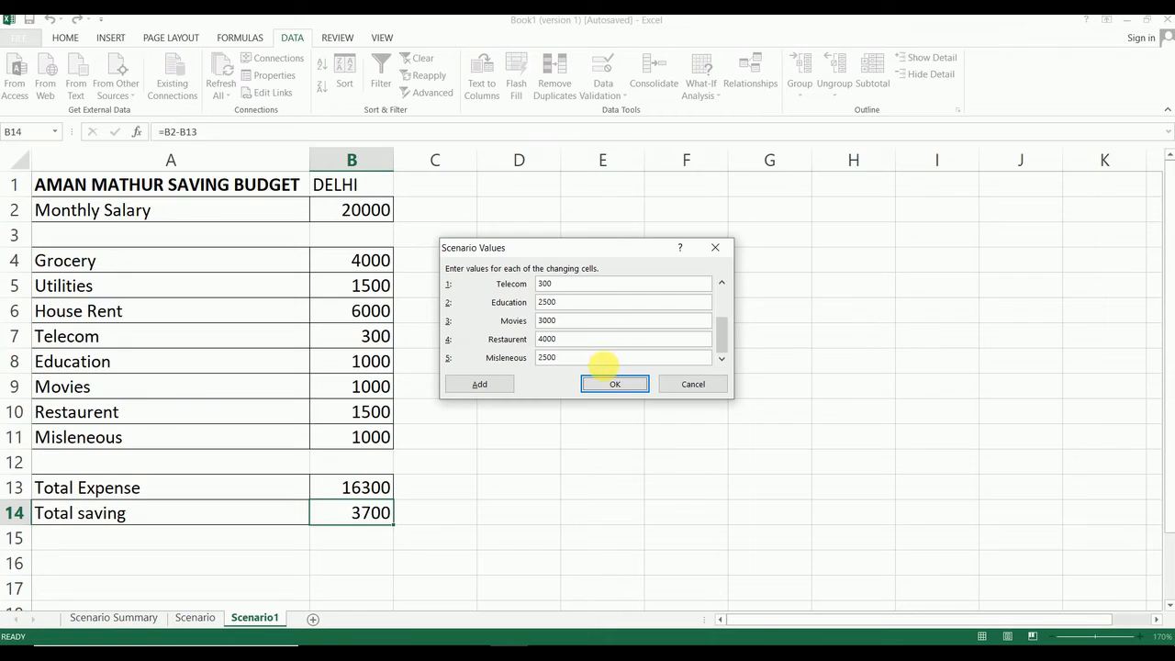
left_click(611, 386)
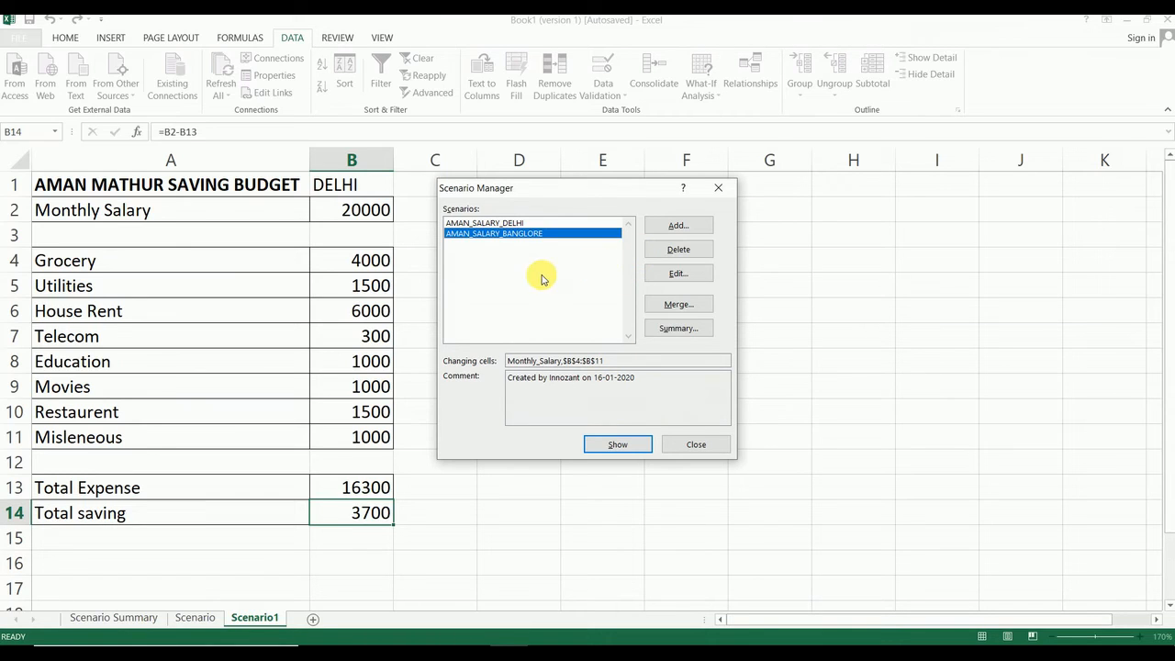
Add a third scenario, named with the owner's first name followed by _SALARY_VILLAGE, using changing cells B2,B4:B11
left_click(698, 231)
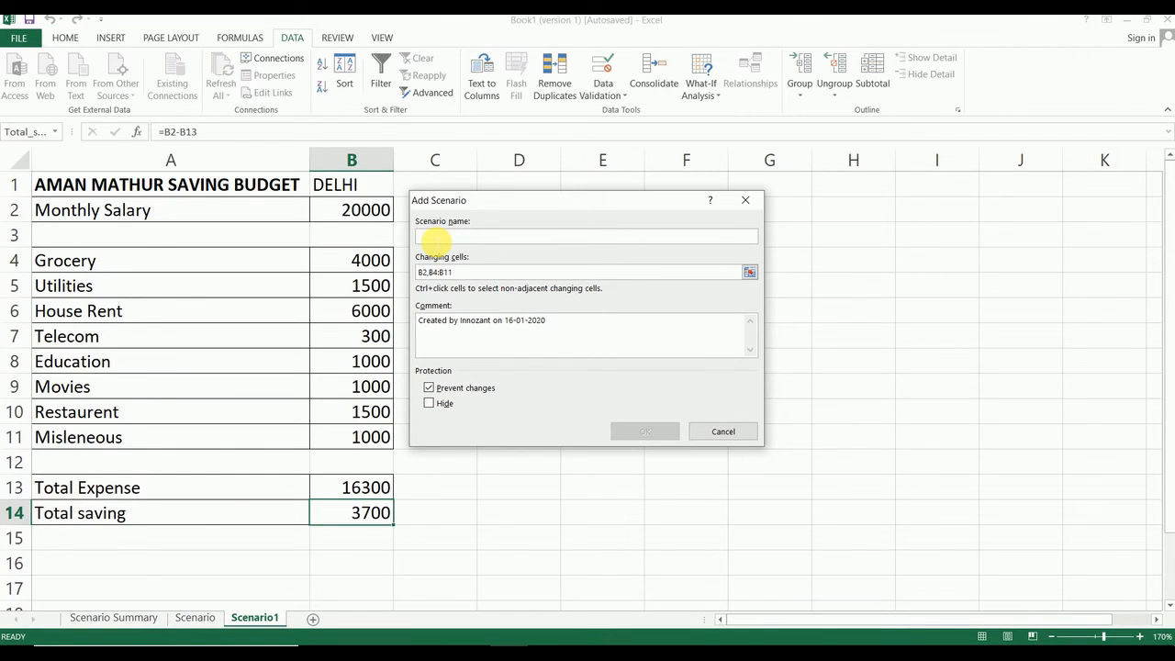
type("AMAN")
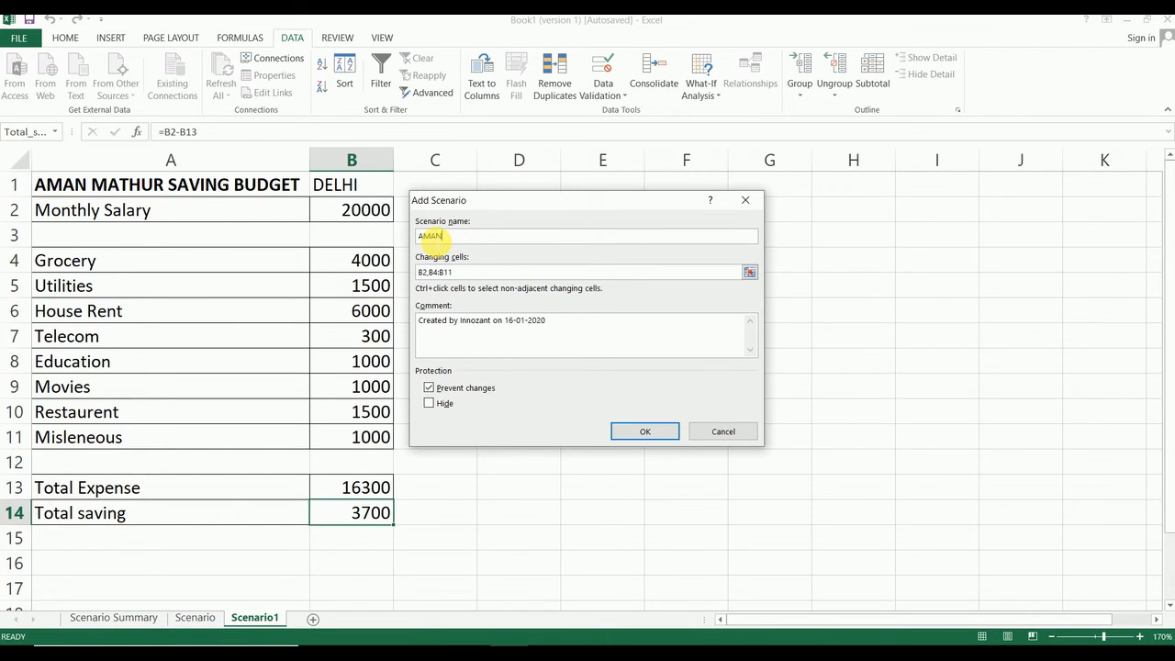
type("_SALARY_")
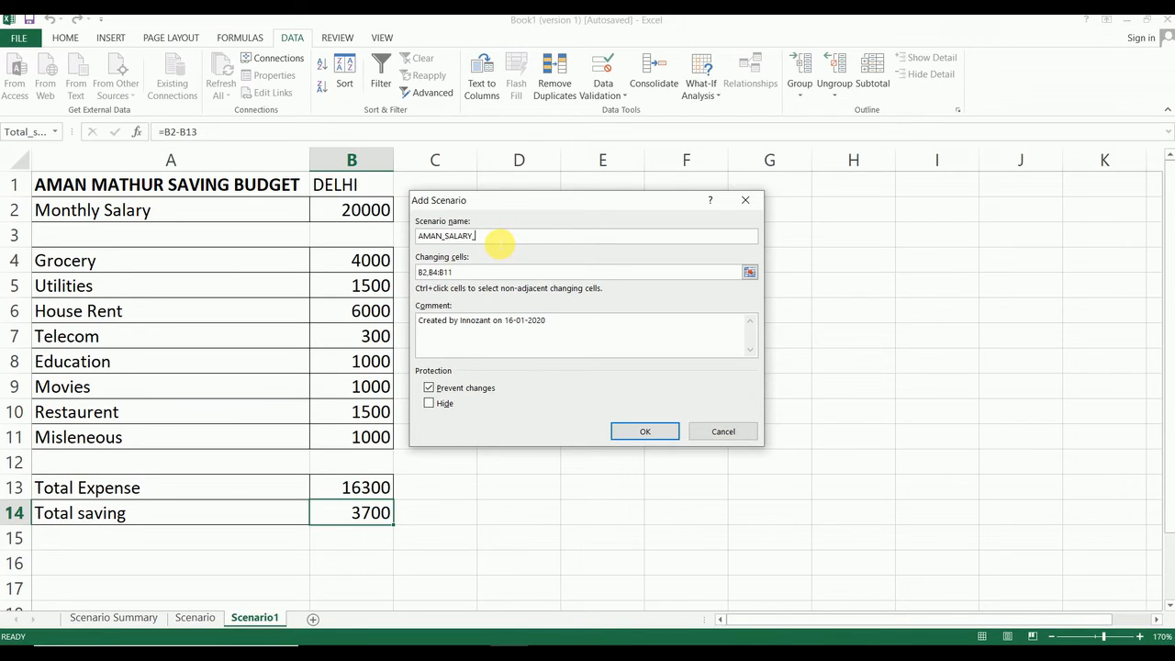
type("VILLAGE")
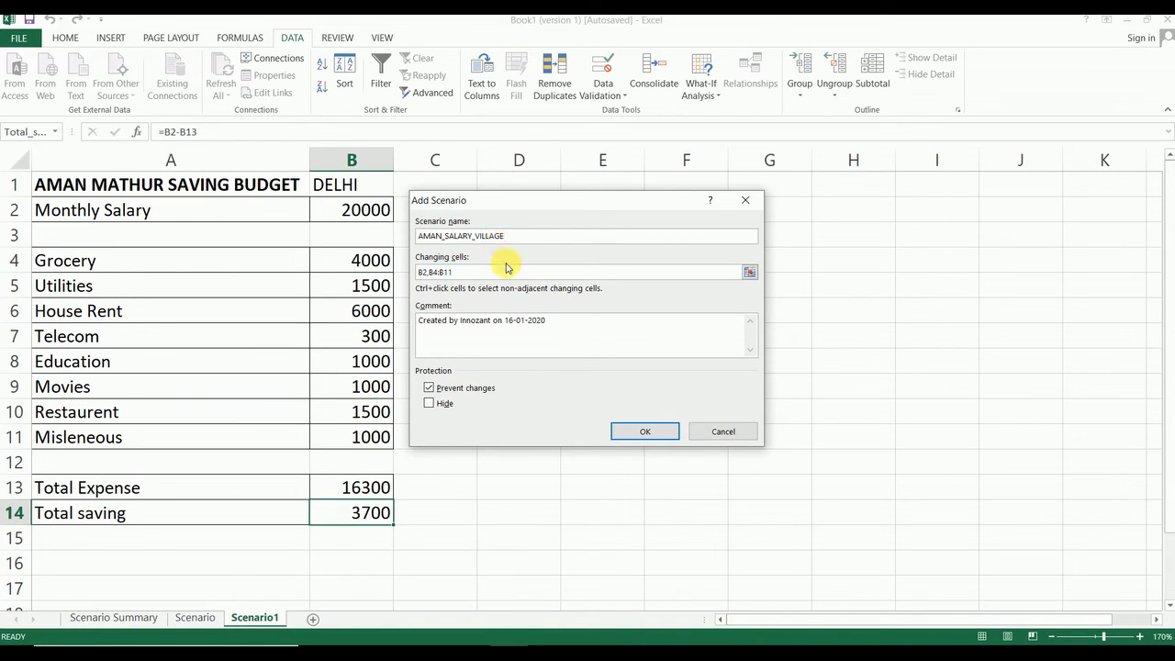
left_click(642, 432)
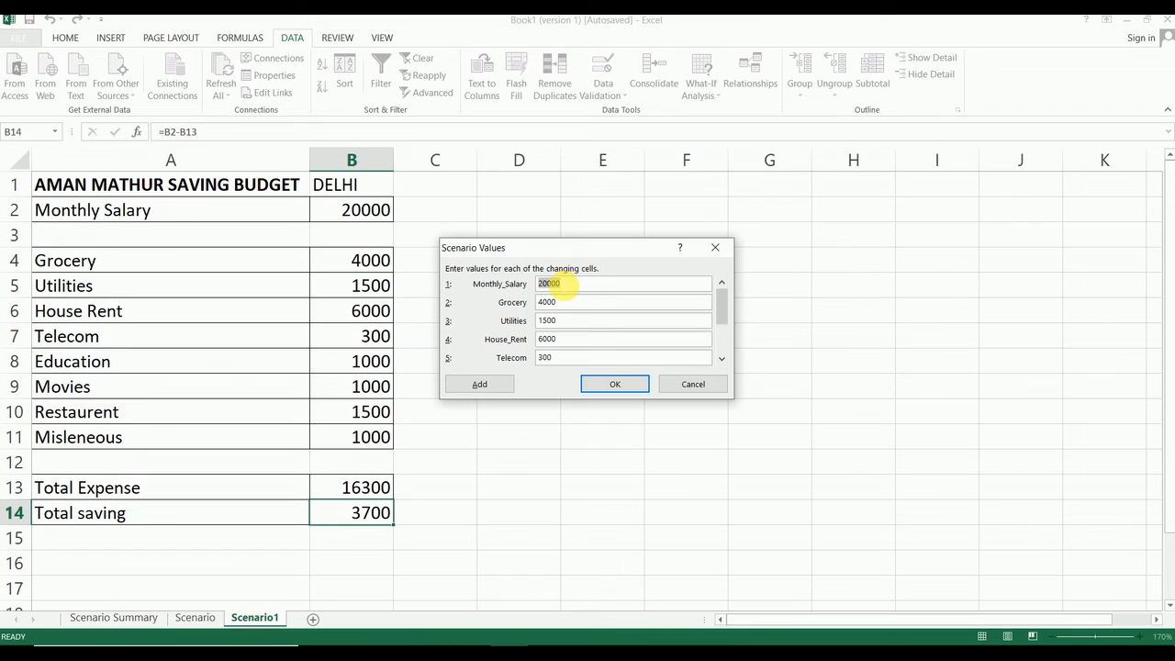
Set Monthly_Salary to 10000 and Grocery to 1500 in the Village scenario's values
key("BackSpace")
type("10000")
key("Tab")
type("2")
key("BackSpace")
type("1500")
key("Tab")
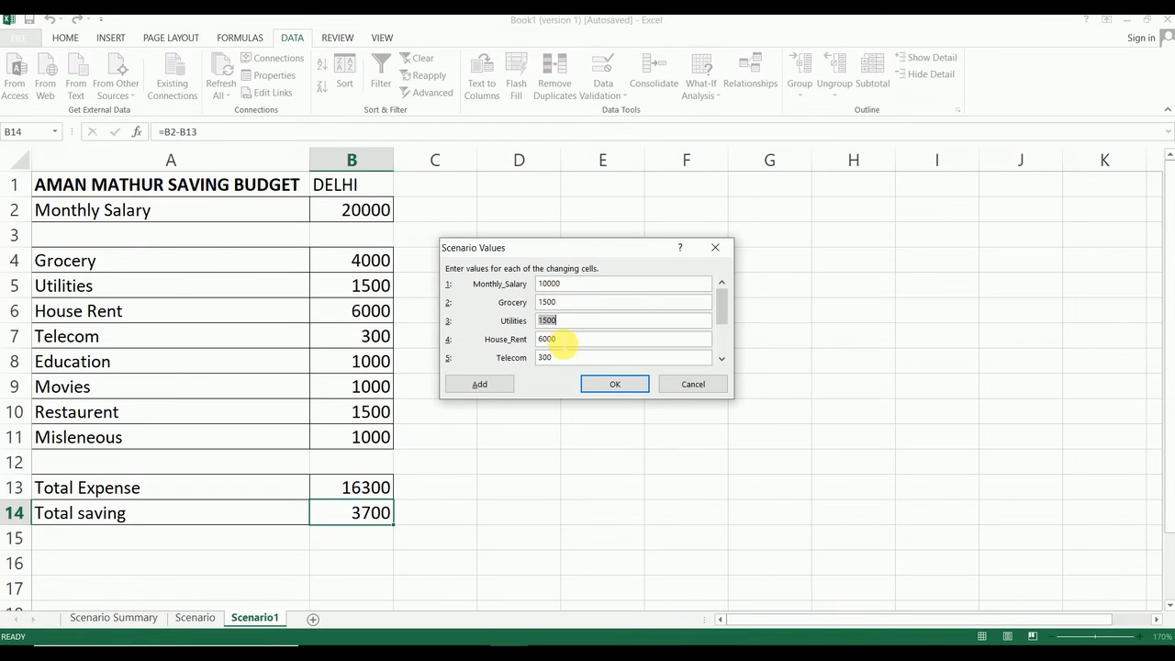
Set Utilities to 100 and House_Rent to 0 for the Village scenario
type("100")
double_click(560, 342)
type("0")
key("Tab")
key("Tab")
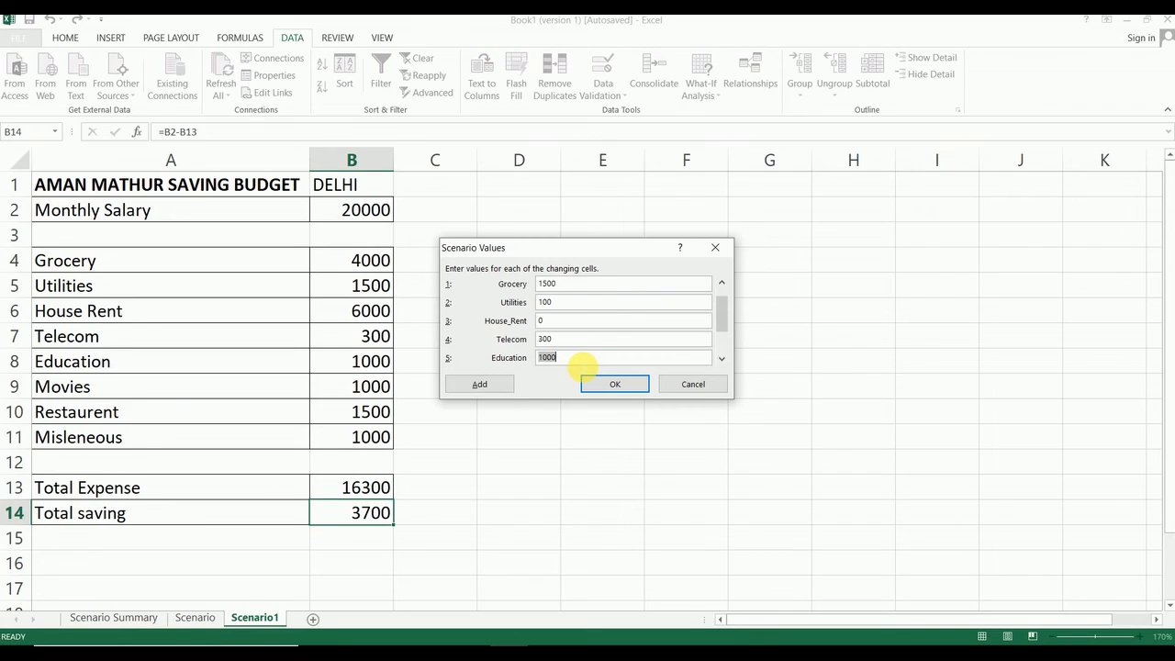
Set Education, Movies and Restaurent to 0 in the Village scenario and save it
key("BackSpace")
type("0")
key("Tab")
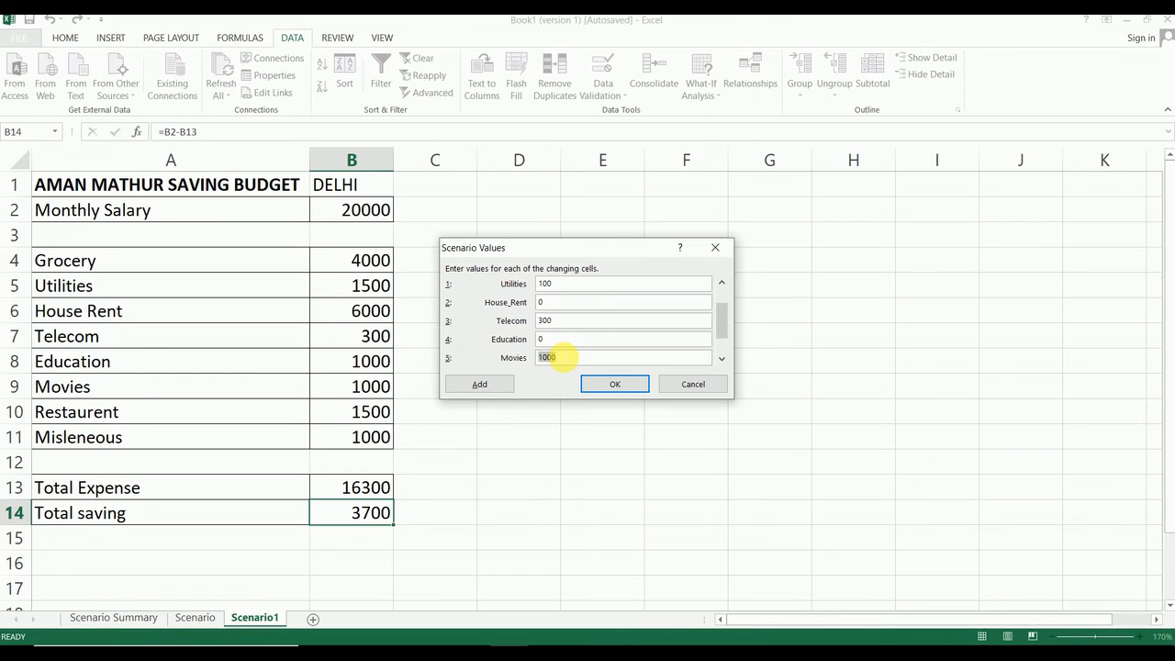
key("BackSpace")
key("Tab")
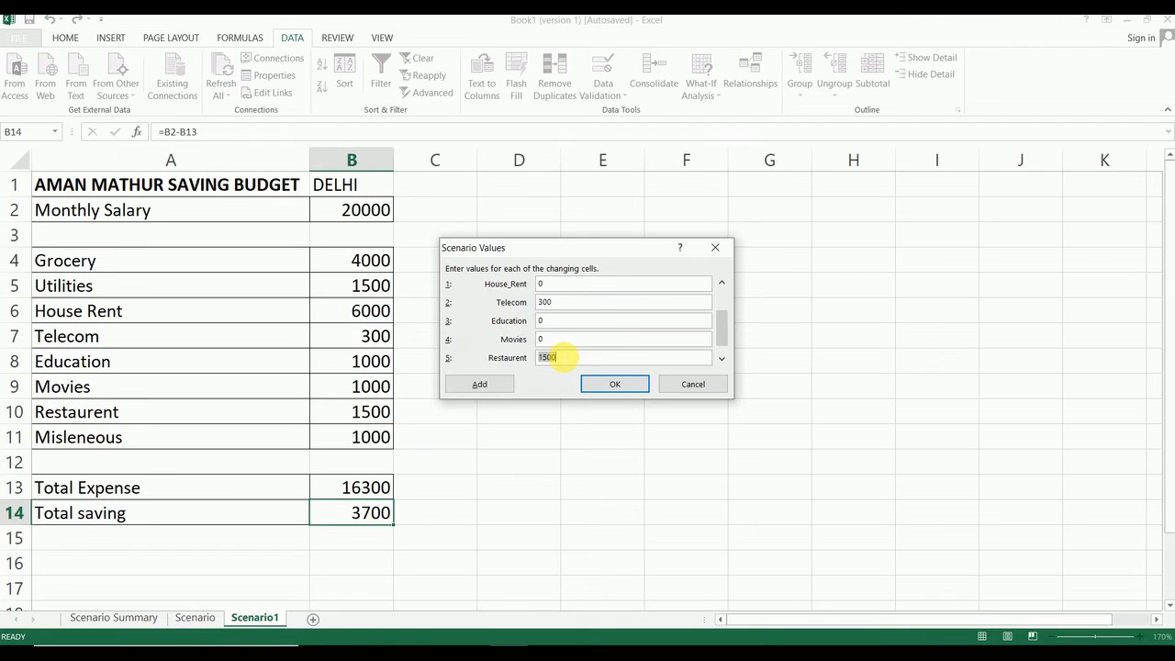
type("0")
key("Tab")
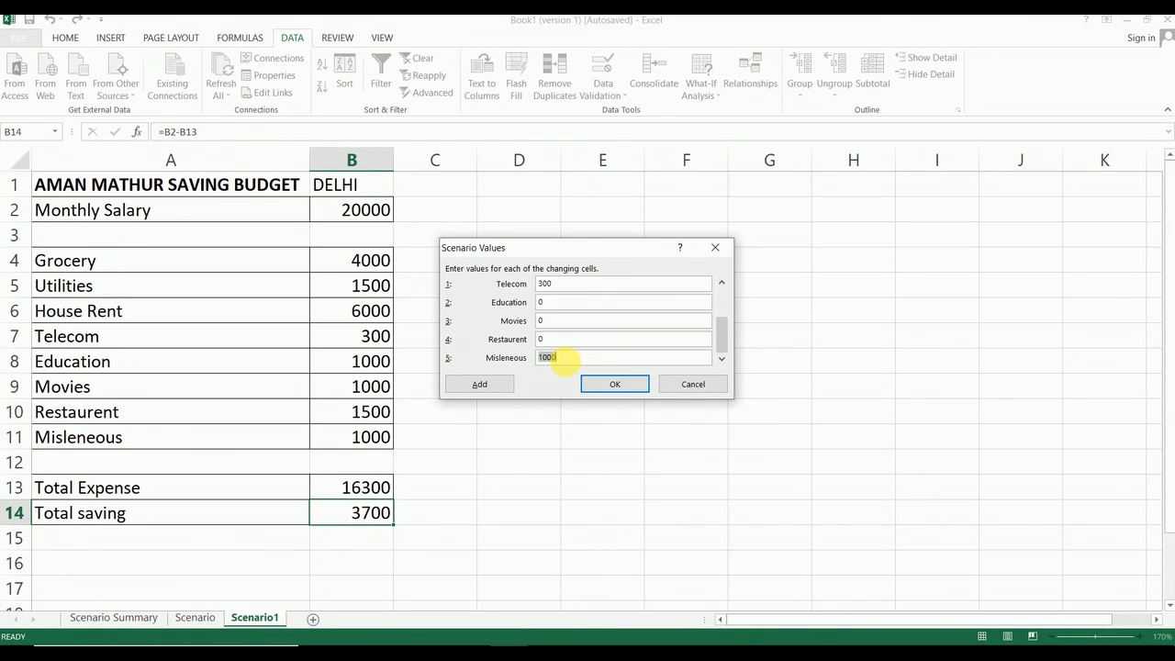
left_click(562, 362)
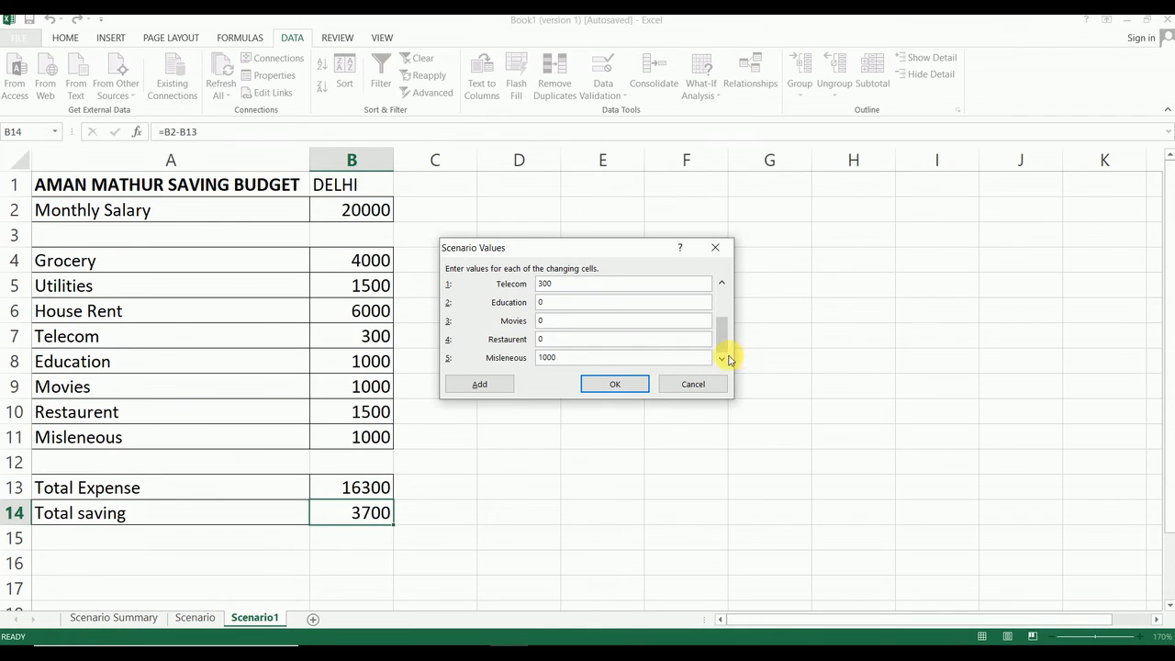
left_click(600, 387)
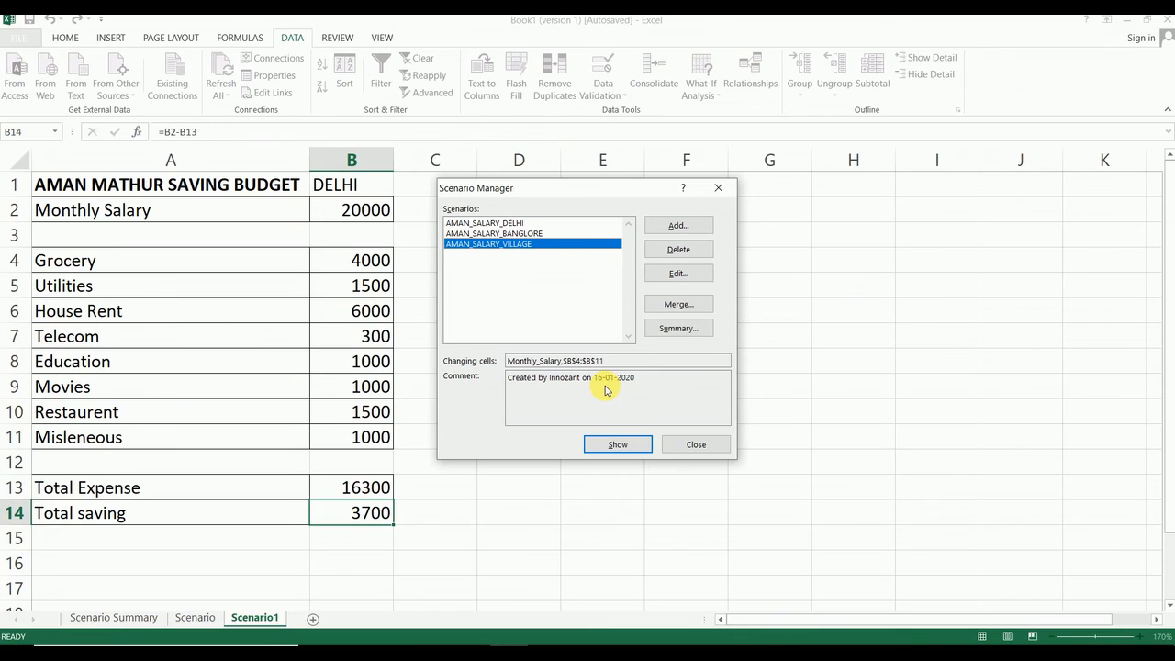
Show the Banglore scenario and the Village scenario in the budget to compare their total expense and saving
left_click(491, 224)
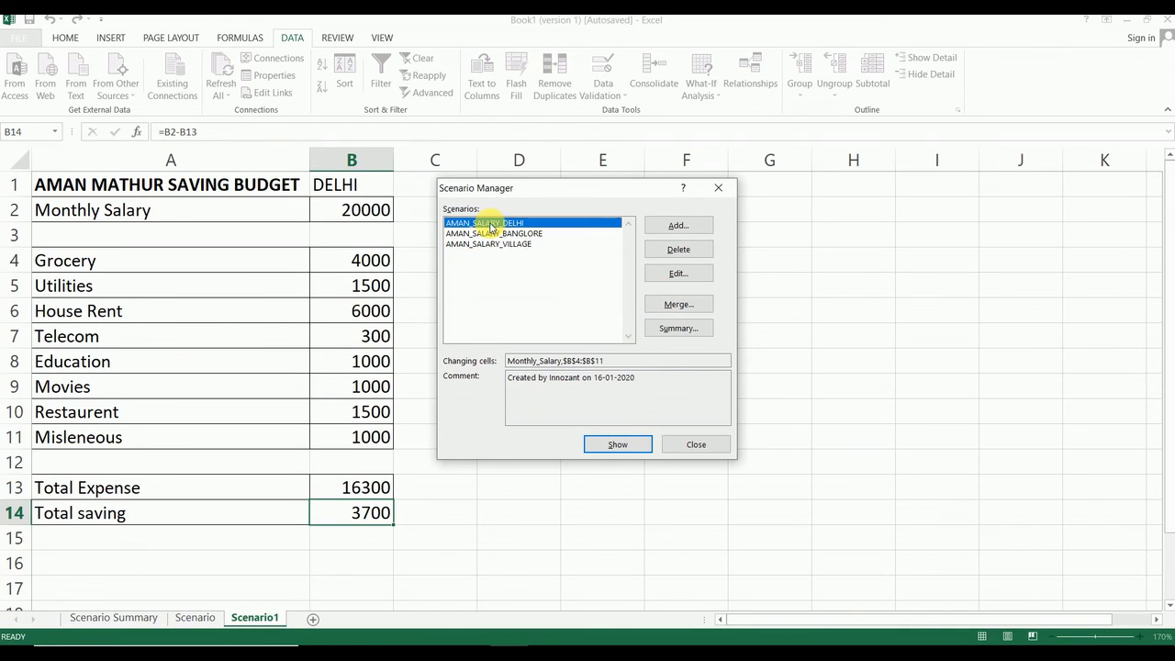
left_click(492, 233)
left_click(492, 245)
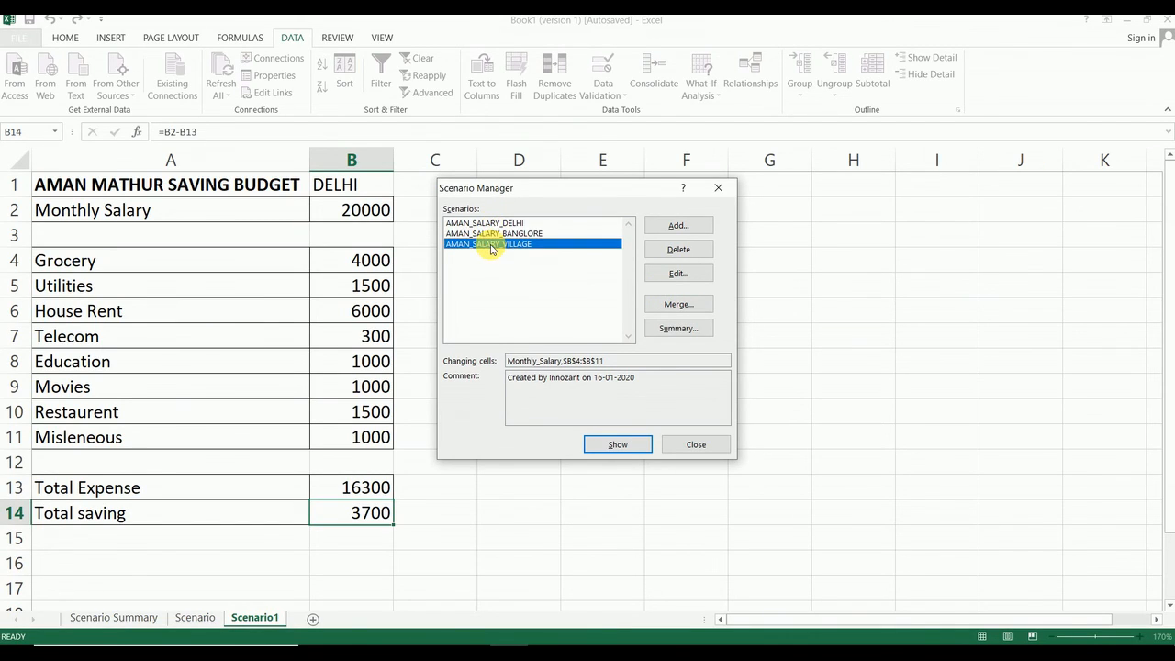
left_click(496, 224)
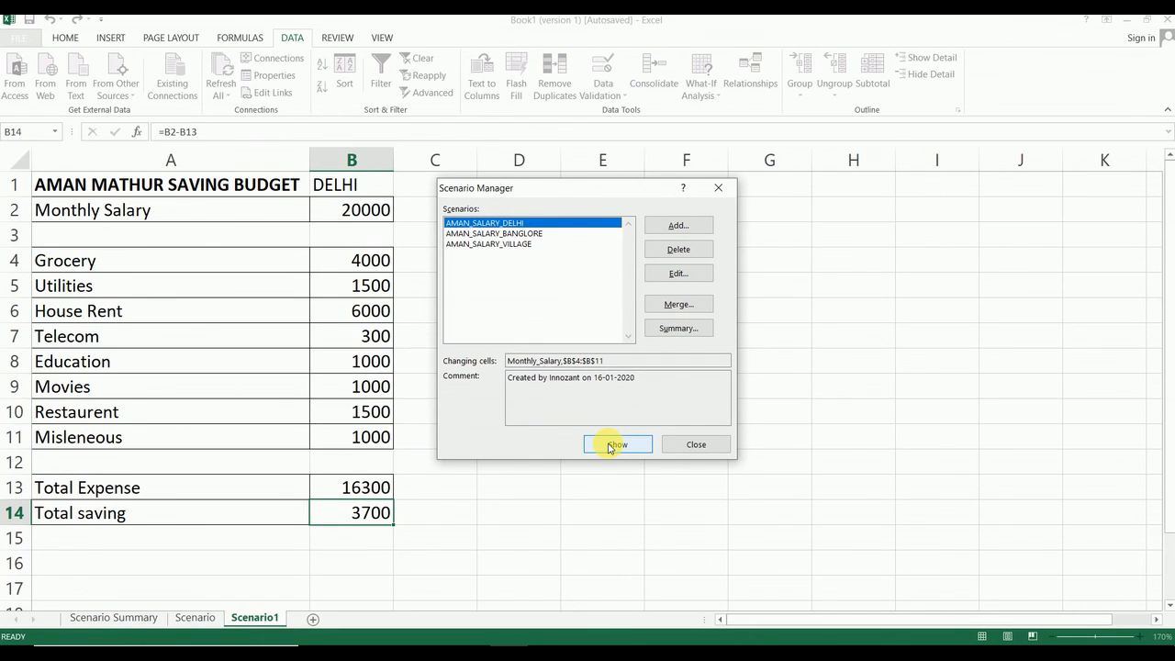
left_click(511, 235)
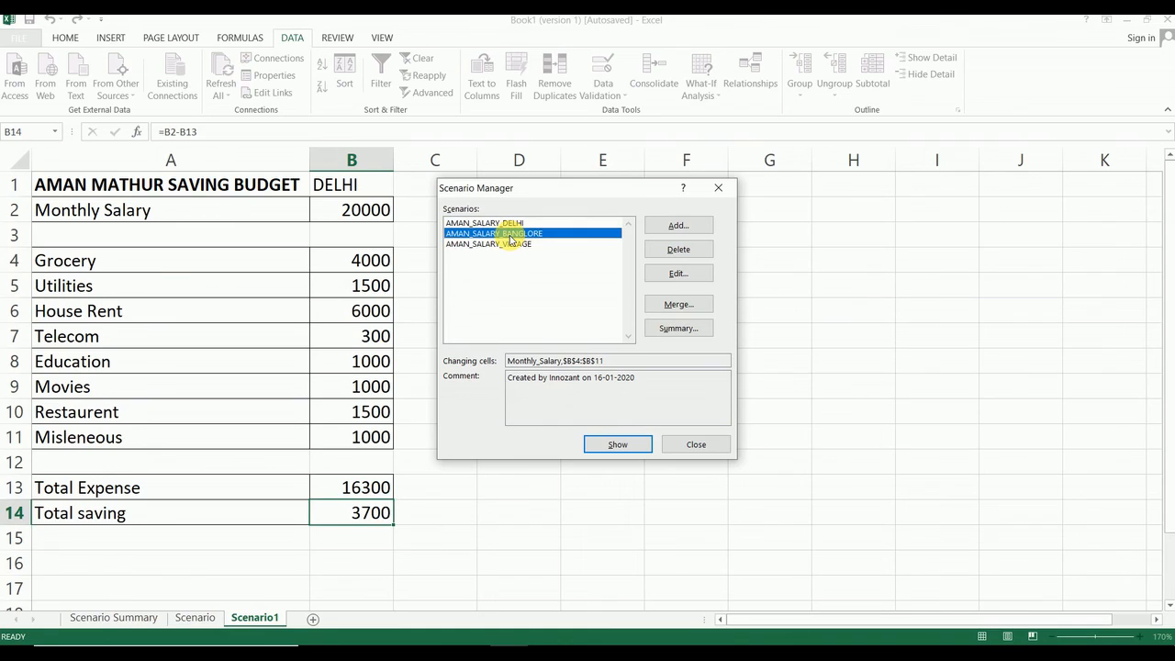
left_click(617, 445)
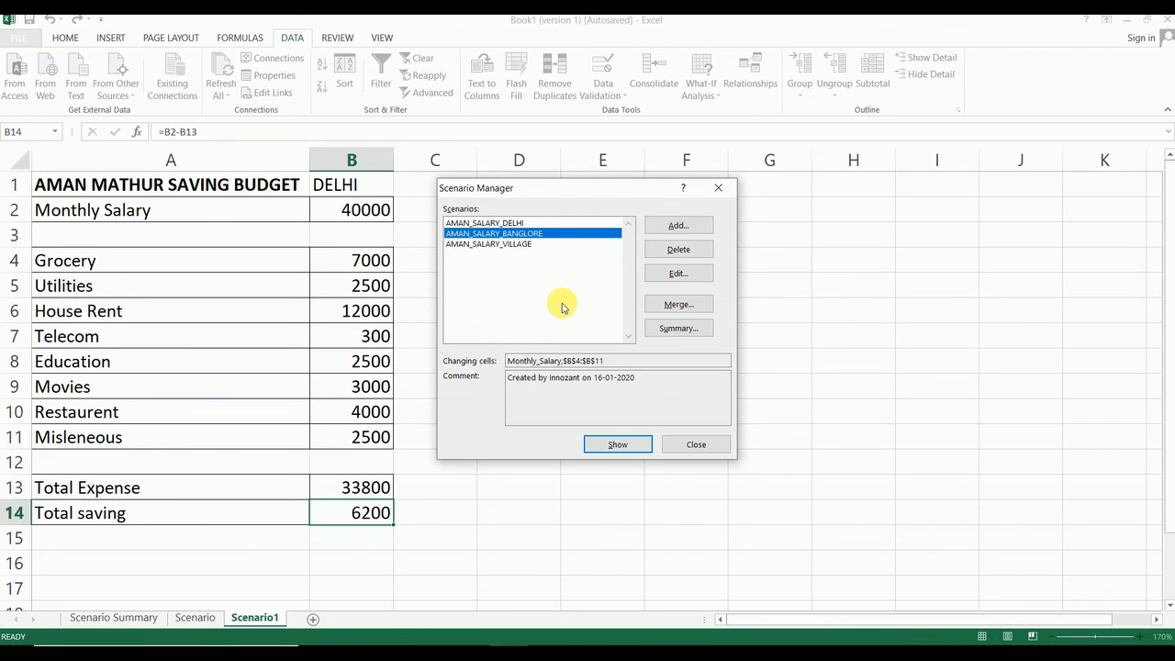
left_click(515, 245)
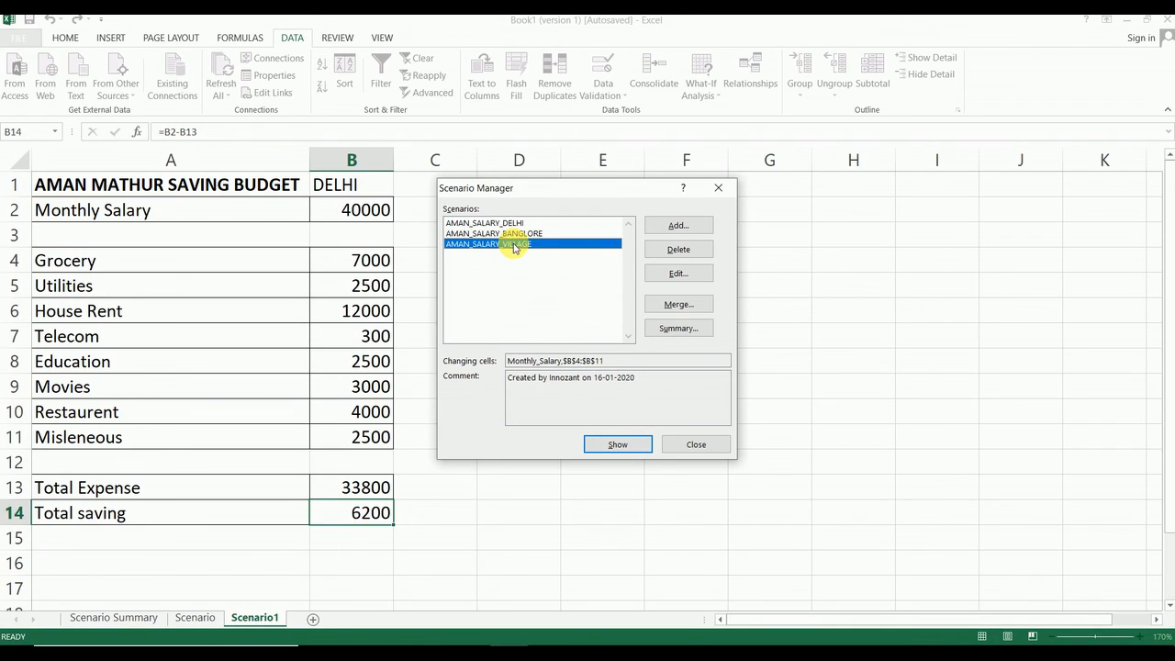
left_click(614, 446)
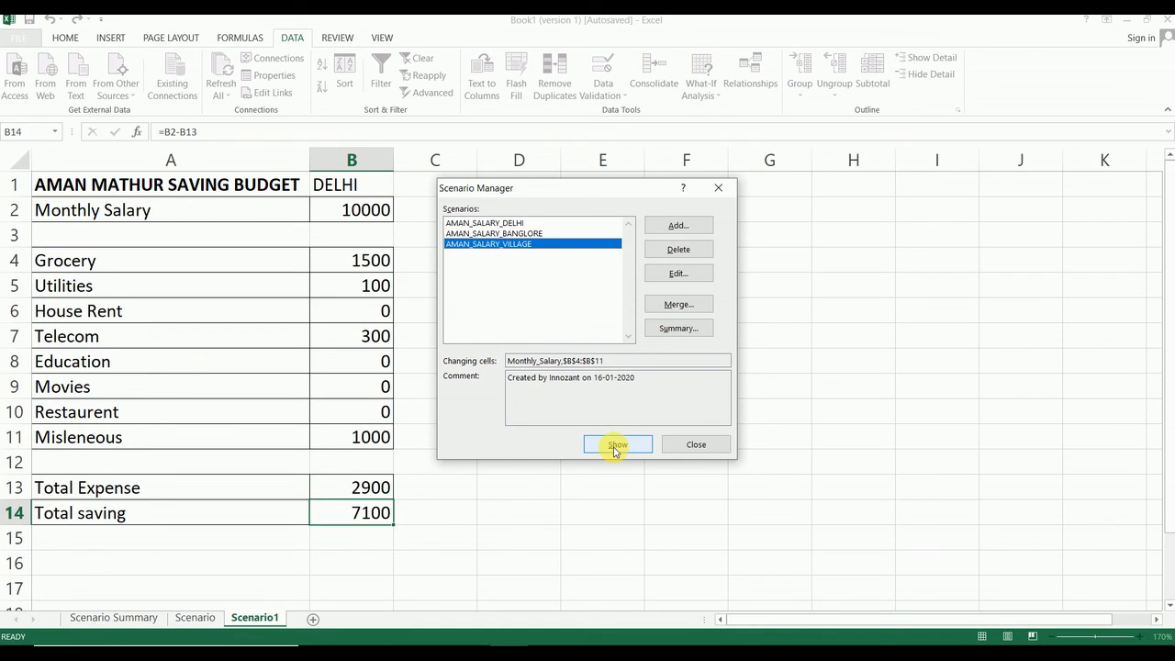
Show the Delhi, Banglore and Village scenarios one after another, leaving the Village values applied to the budget
left_click(519, 224)
left_click(617, 445)
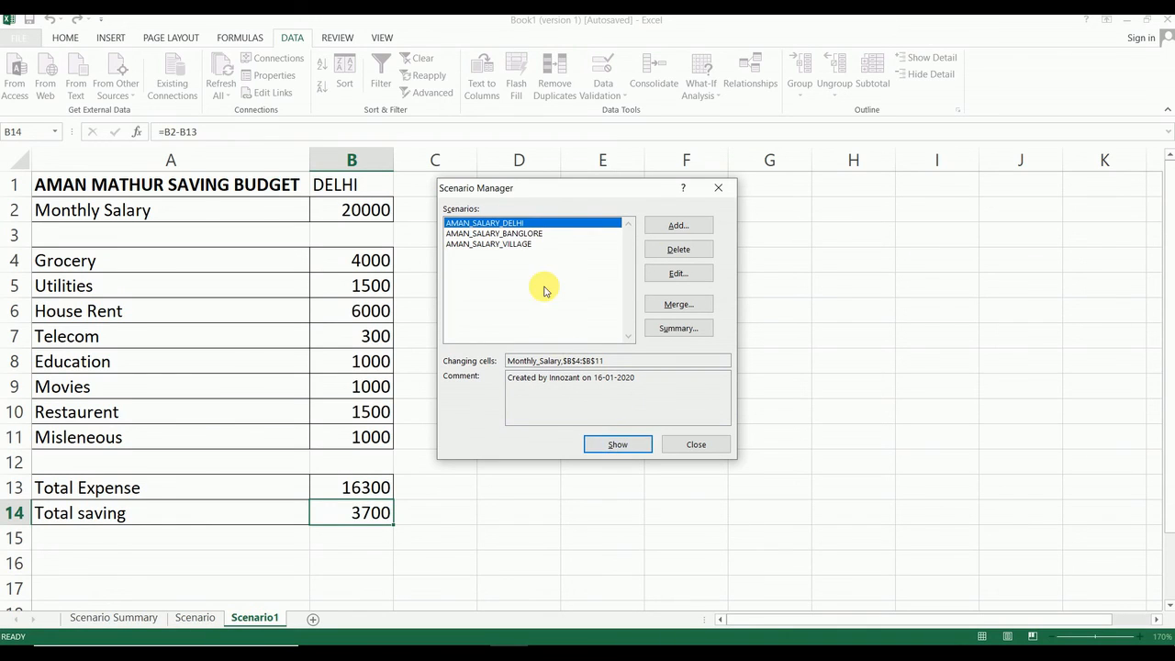
left_click(522, 233)
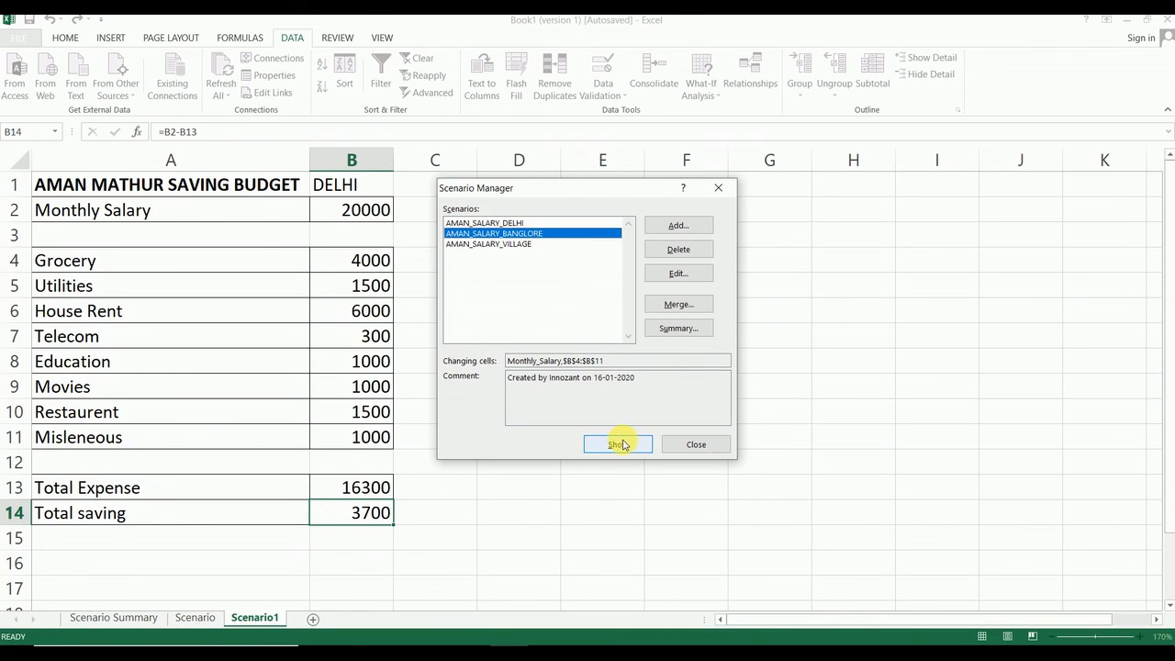
left_click(620, 445)
left_click(532, 243)
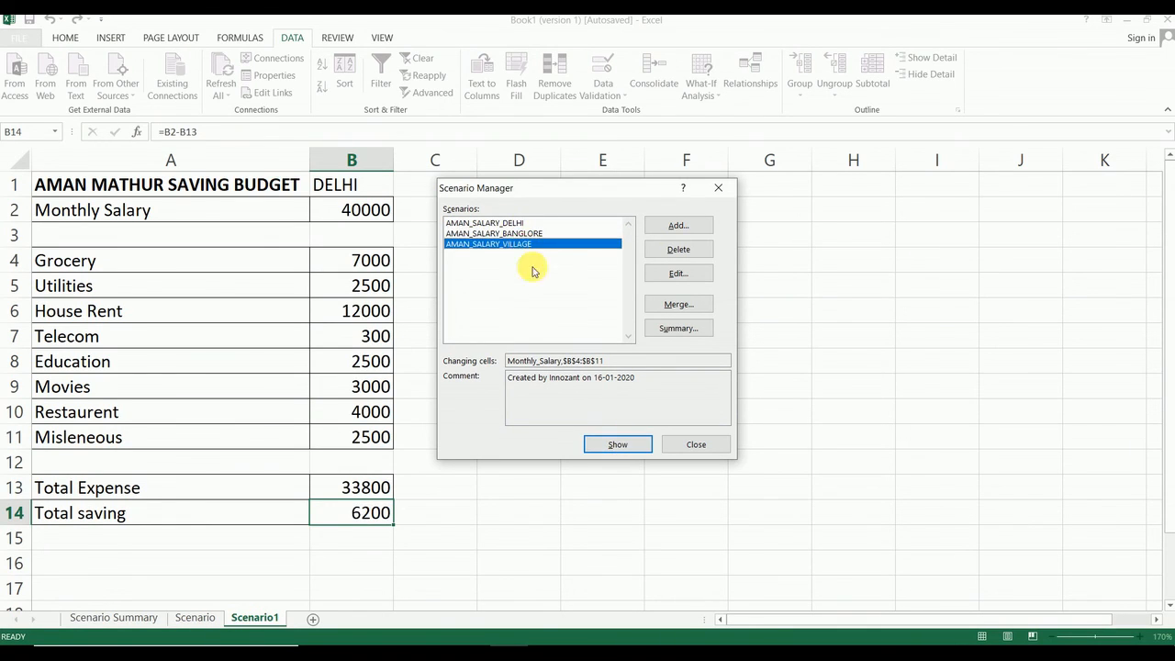
left_click(613, 442)
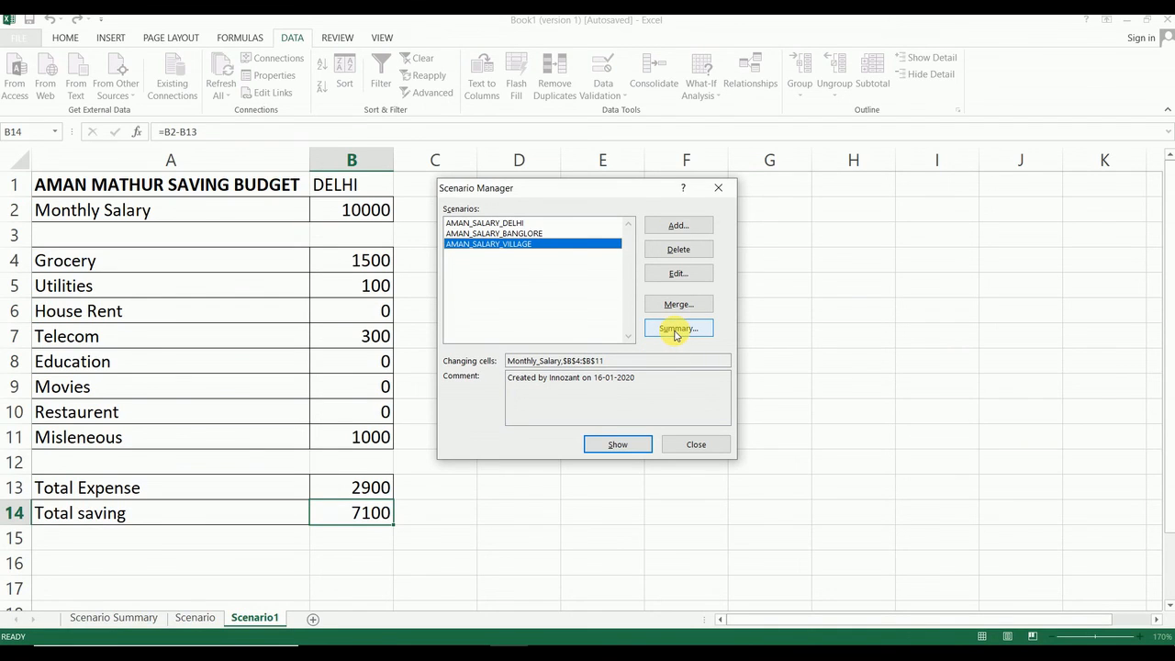
Create a Scenario summary report of the three salary scenarios with B14 as the result cell
left_click(676, 333)
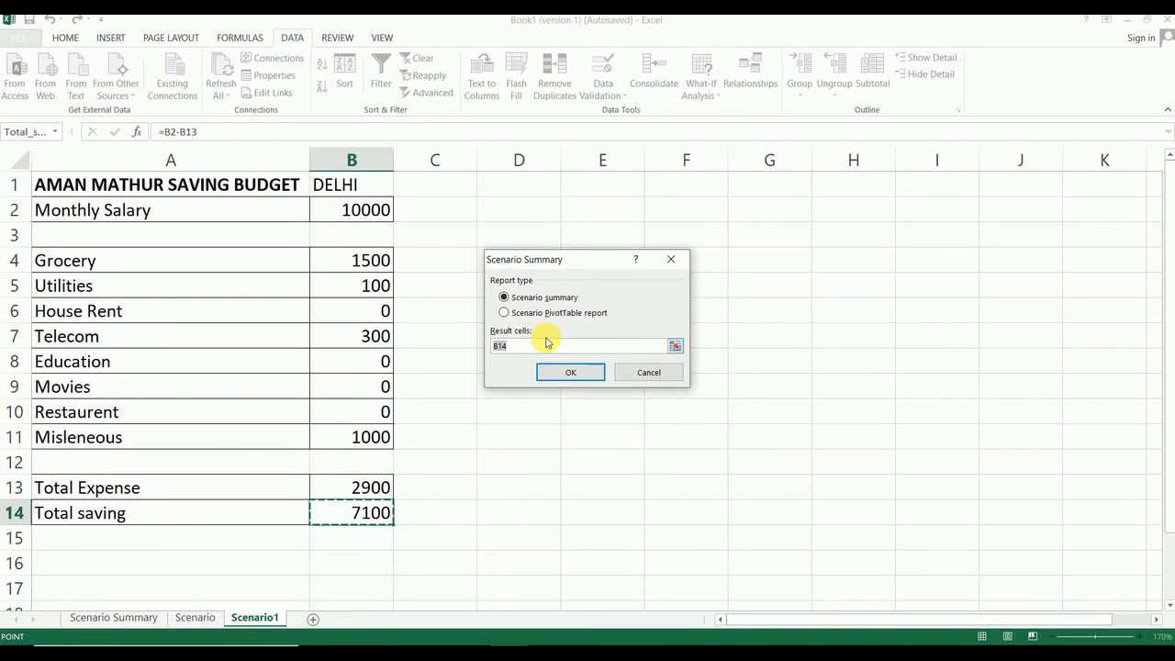
left_click(526, 345)
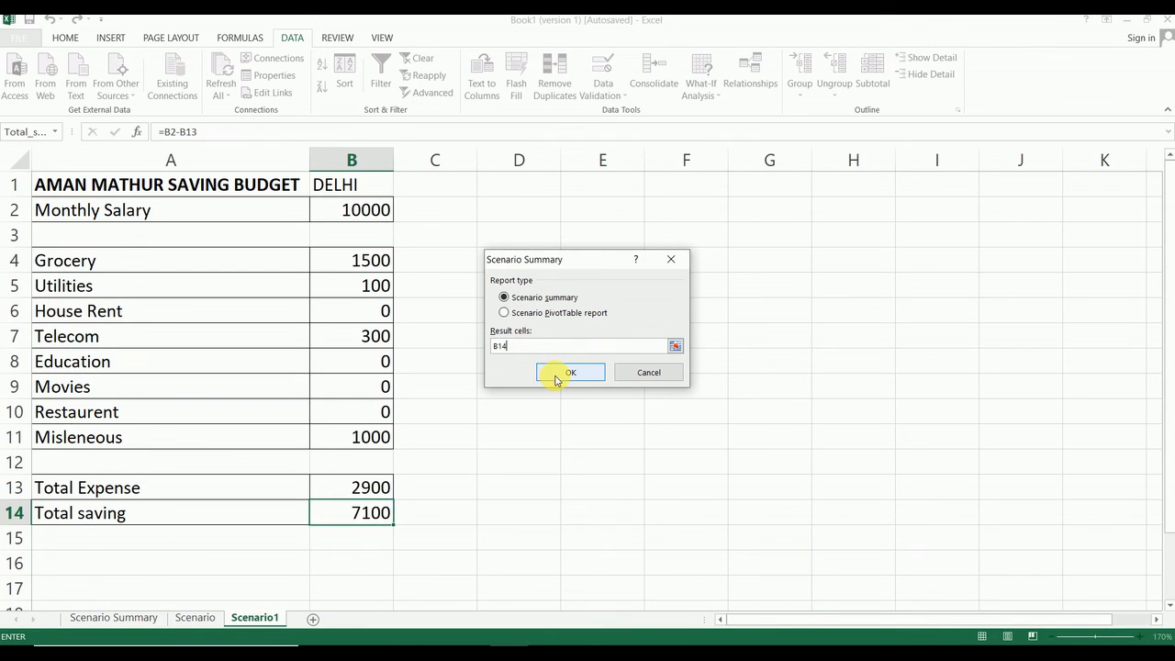
left_click(557, 379)
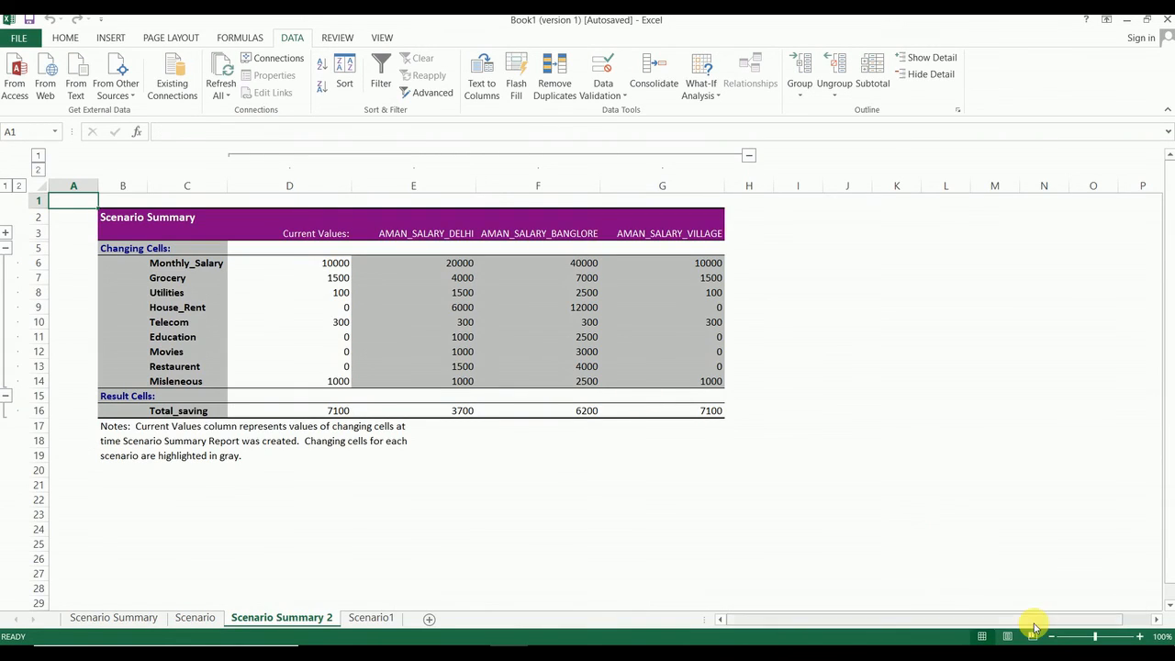
left_click(1100, 640)
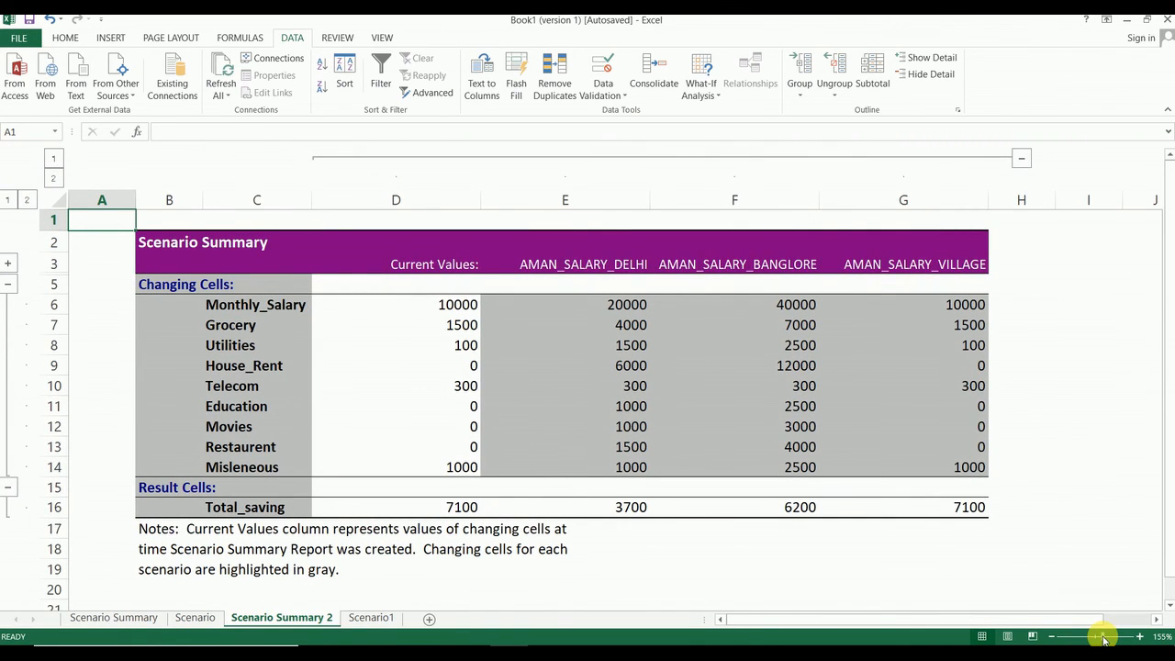
left_click(1105, 640)
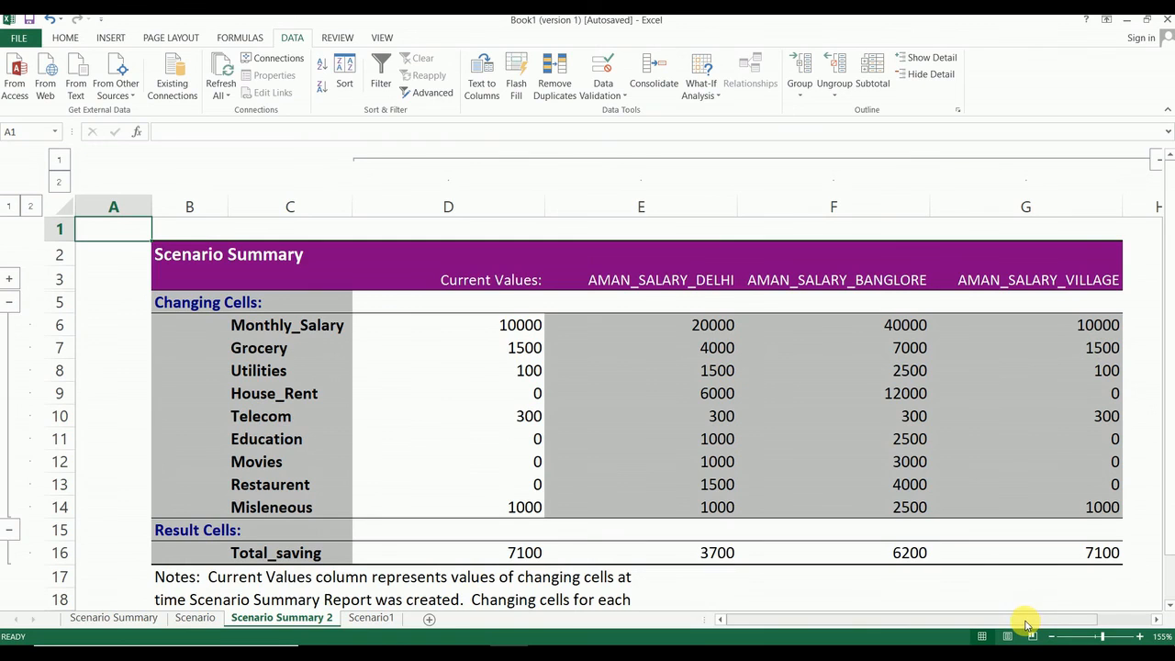
left_click_drag(1028, 619, 1069, 624)
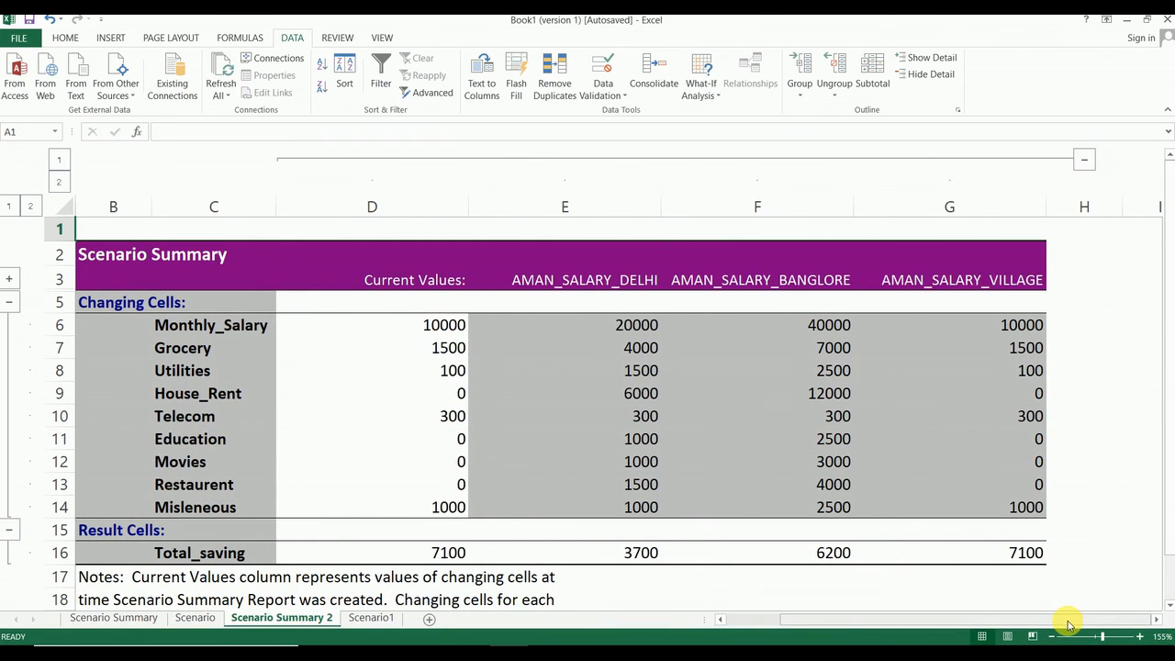